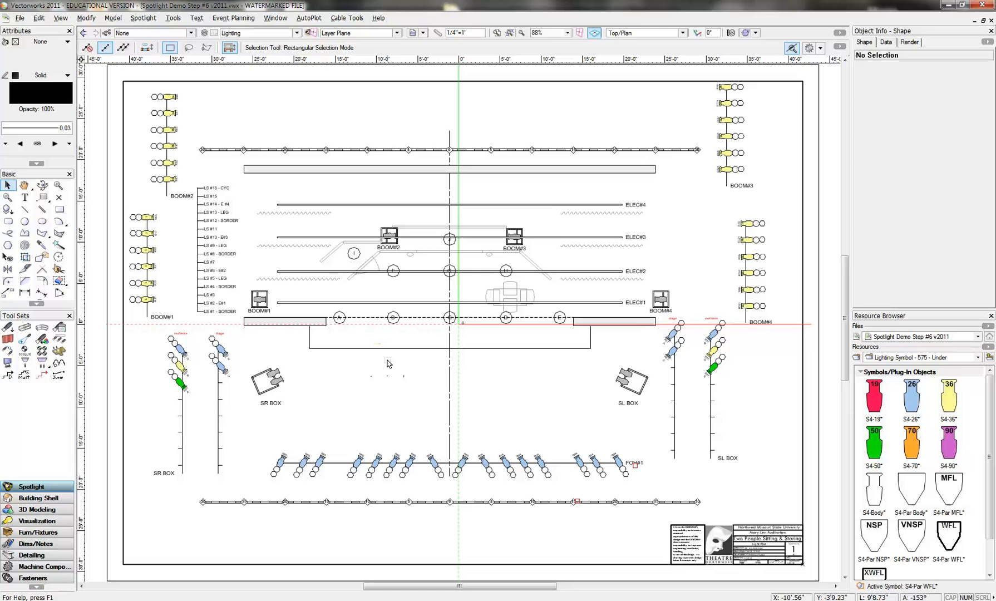
# - Copy the S4-26 with focus C, just left of the FOH#1 pipe's midpoint, onto ELEC#1 between focus areas A and B
pyautogui.click(411, 347)
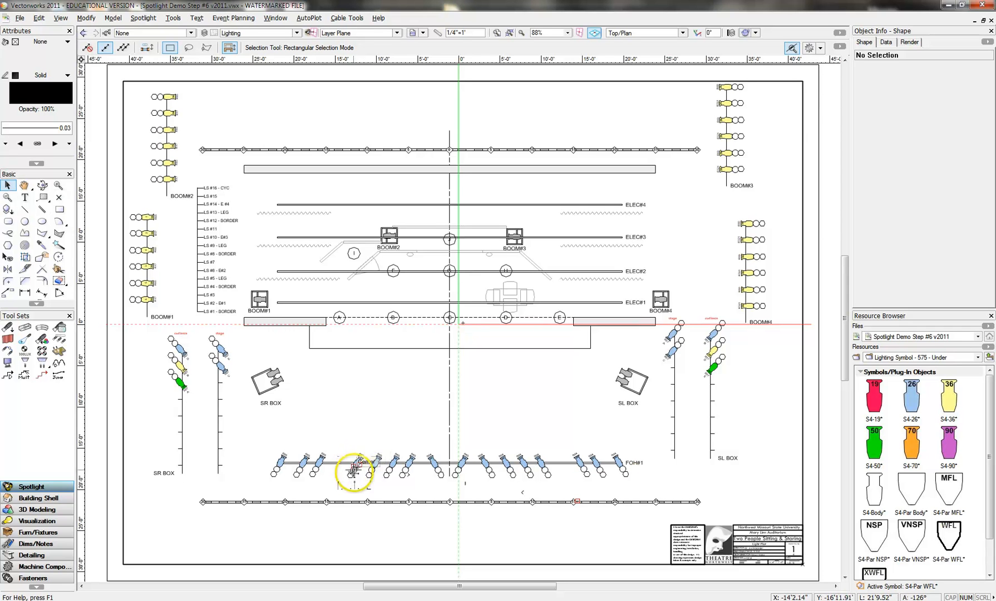
pyautogui.click(357, 461)
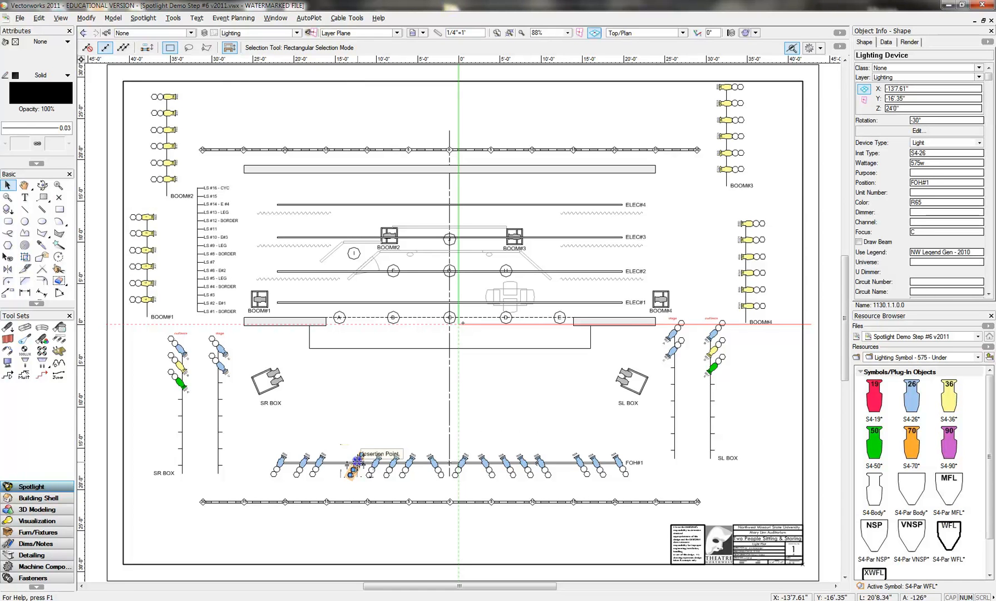
pyautogui.moveTo(357, 461); pyautogui.dragTo(370, 306)
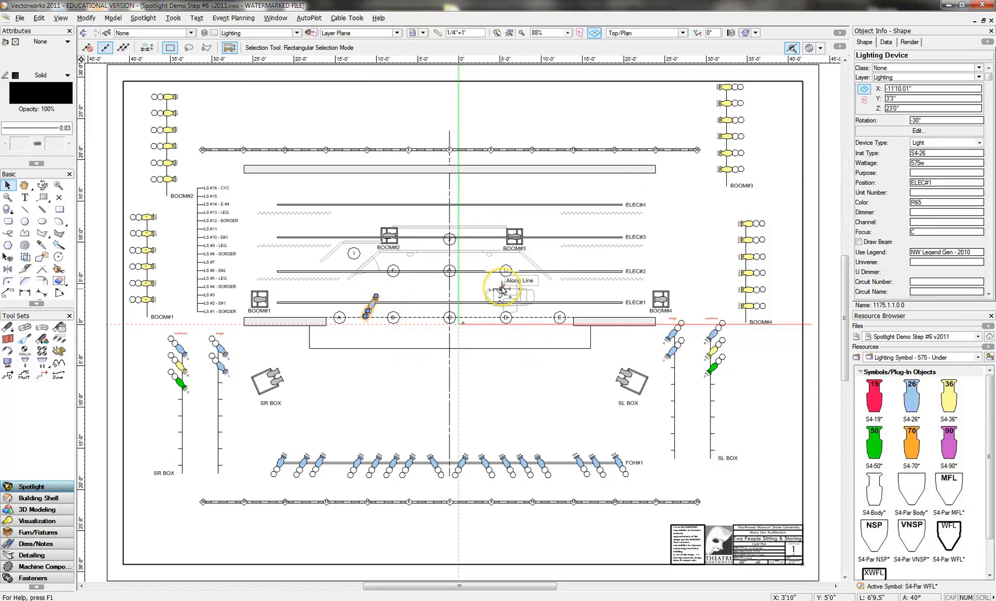
# - Reposition the copied S4-26 slightly upstage on the ELEC#1 pipe, to about Y 3'5"
pyautogui.click(58, 185)
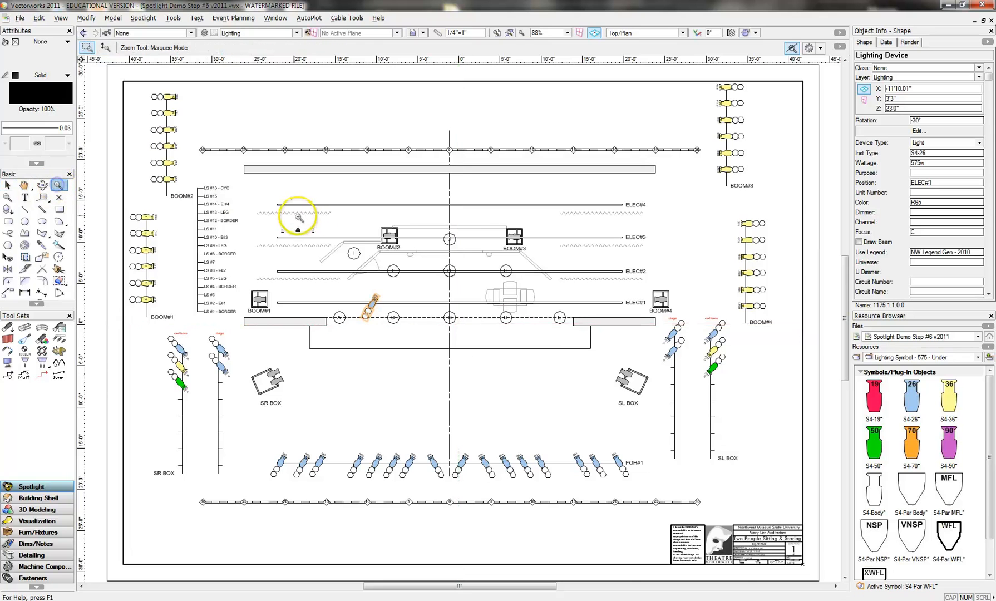
pyautogui.moveTo(268, 195); pyautogui.dragTo(591, 356)
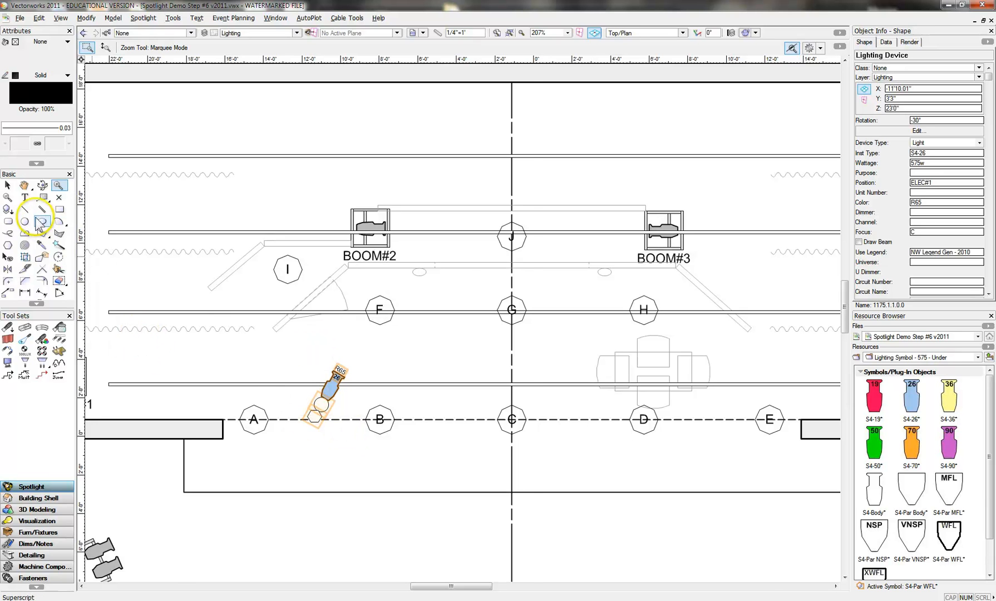
pyautogui.click(7, 185)
pyautogui.click(329, 389)
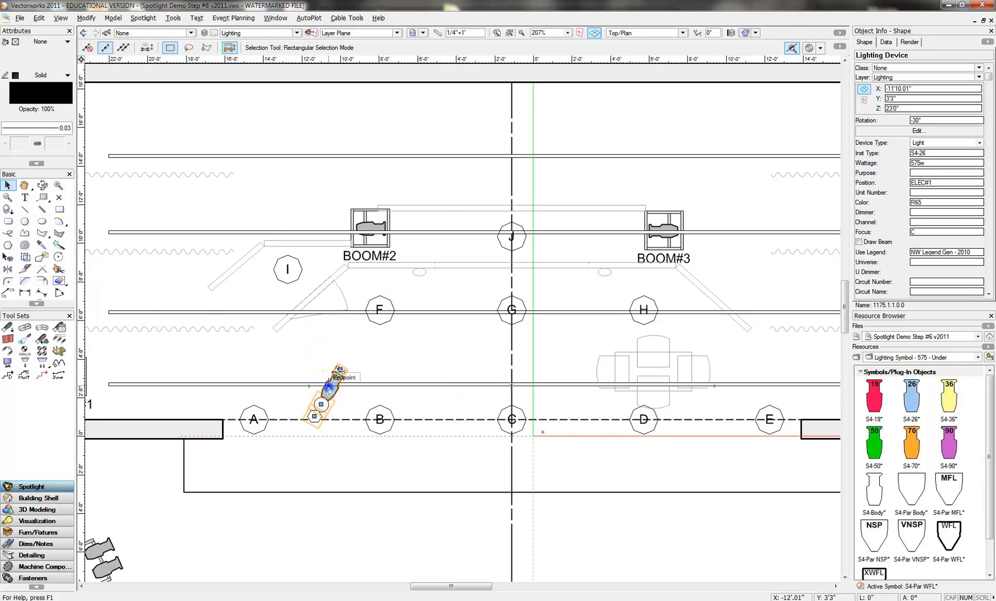
pyautogui.moveTo(329, 387); pyautogui.dragTo(329, 383)
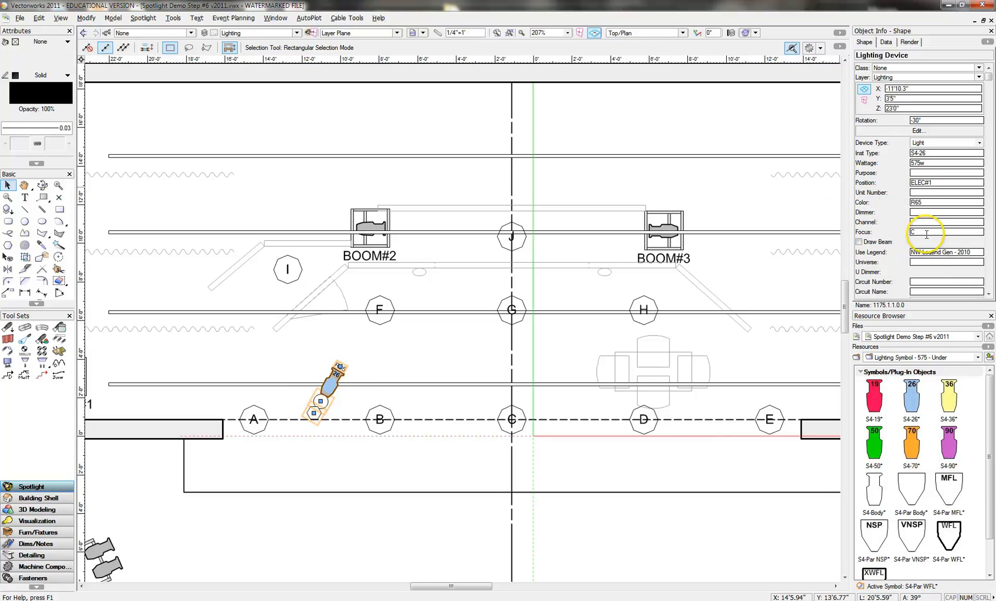
# - Set the copied light's focus to J and turn on its drawn beam
pyautogui.moveTo(923, 233); pyautogui.dragTo(893, 230)
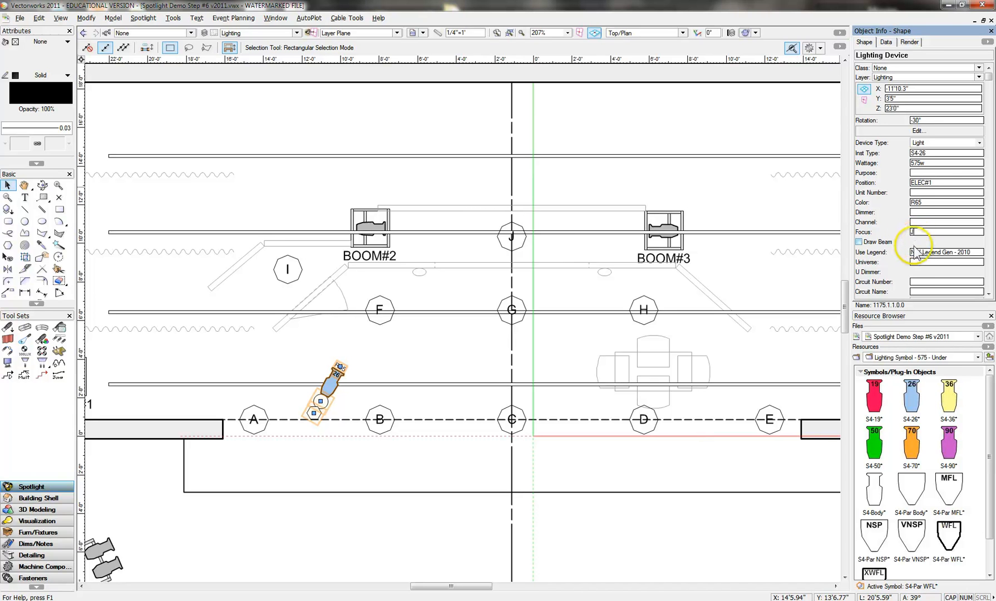
pyautogui.press('Return')
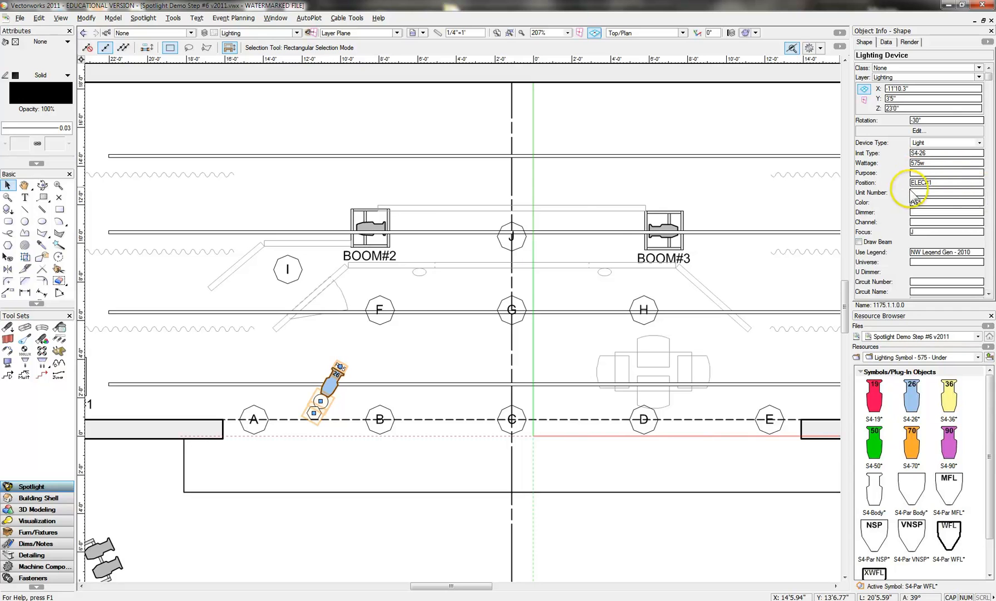
pyautogui.click(859, 243)
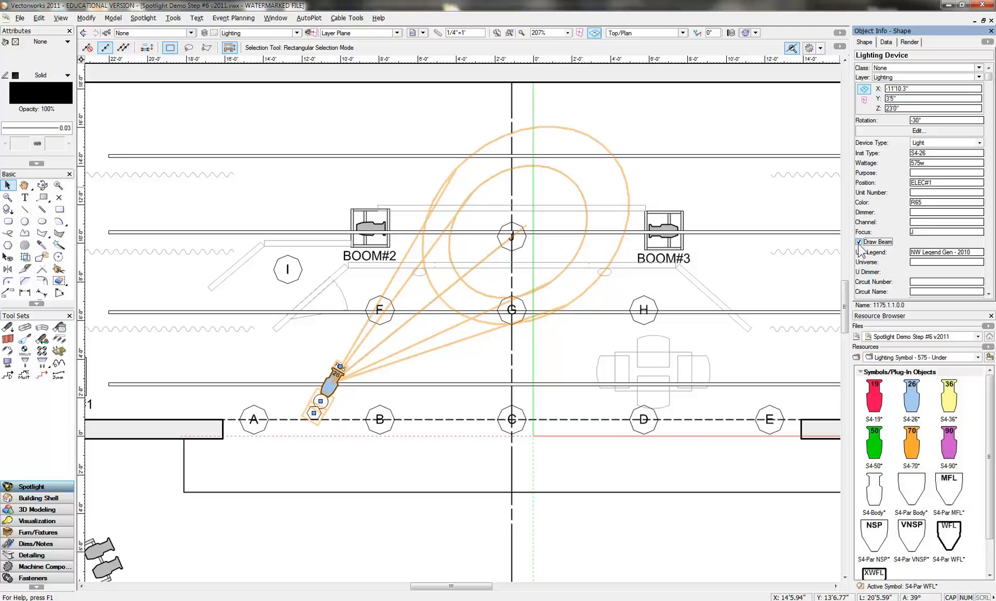
# - Make S4-36 the active symbol and replace the selected ELEC#1 light with it
pyautogui.rightClick(951, 400)
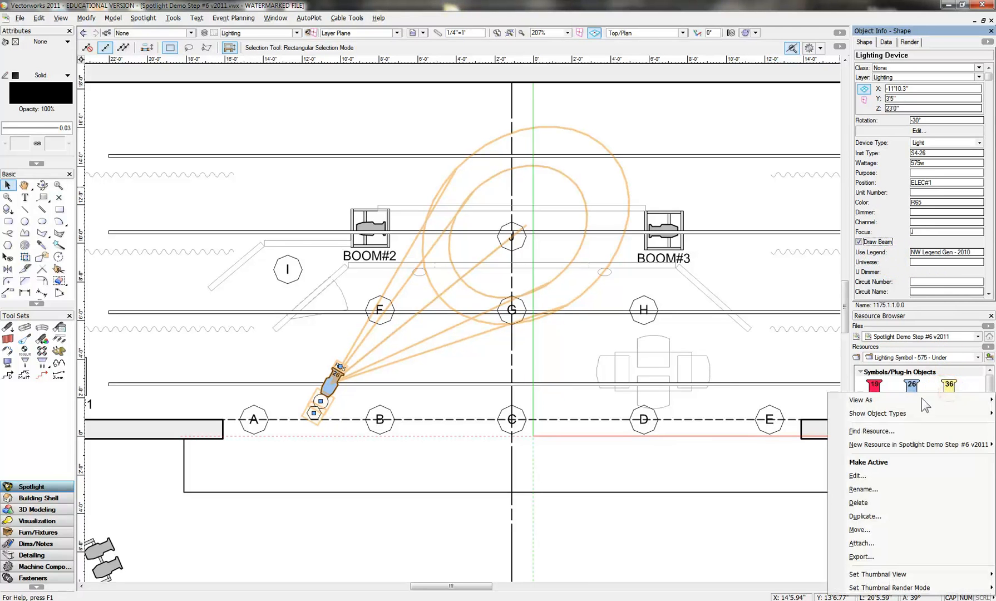
pyautogui.click(880, 462)
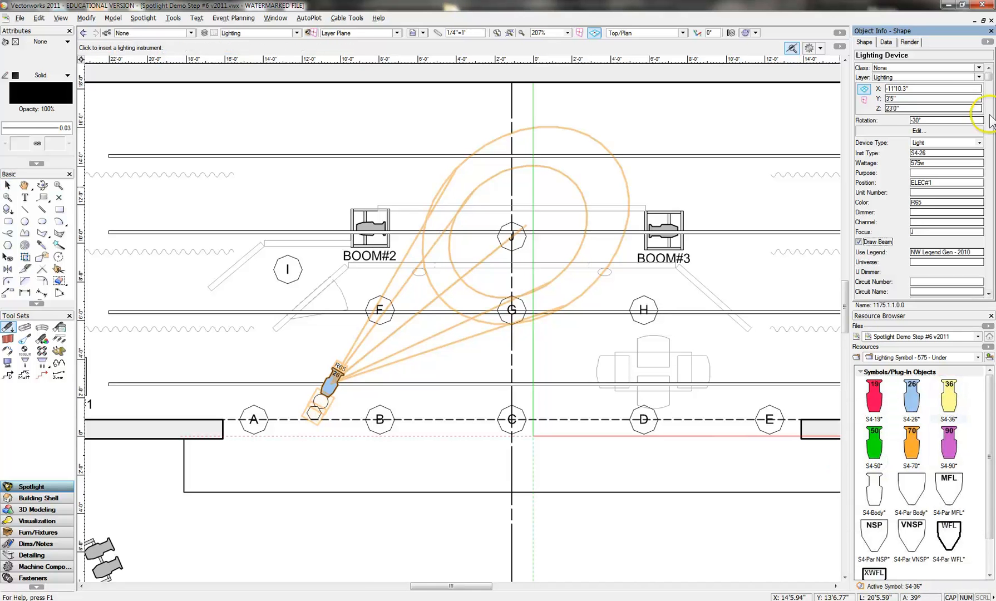
pyautogui.moveTo(989, 73); pyautogui.dragTo(989, 222)
pyautogui.click(946, 248)
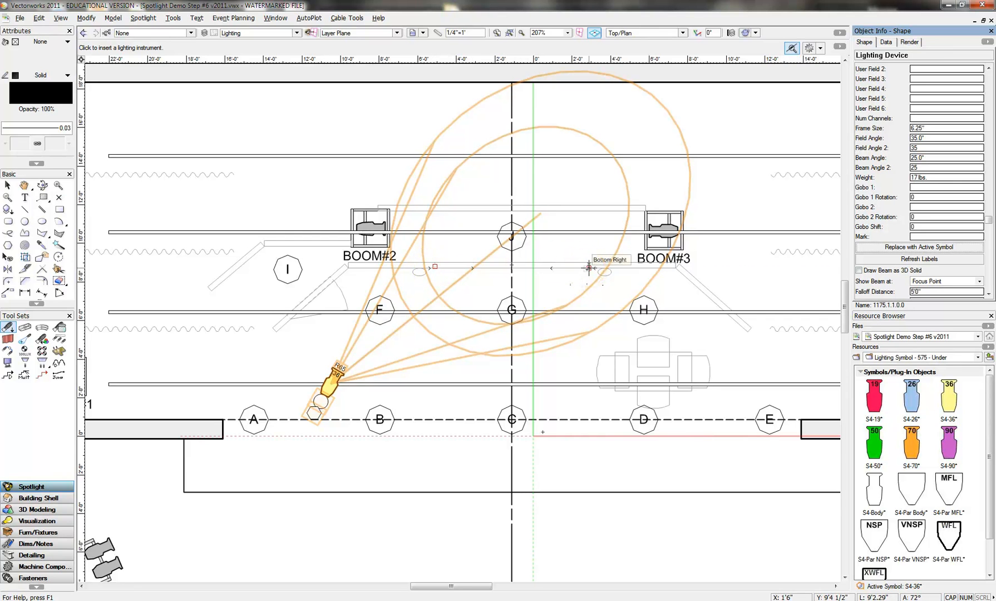
pyautogui.click(8, 186)
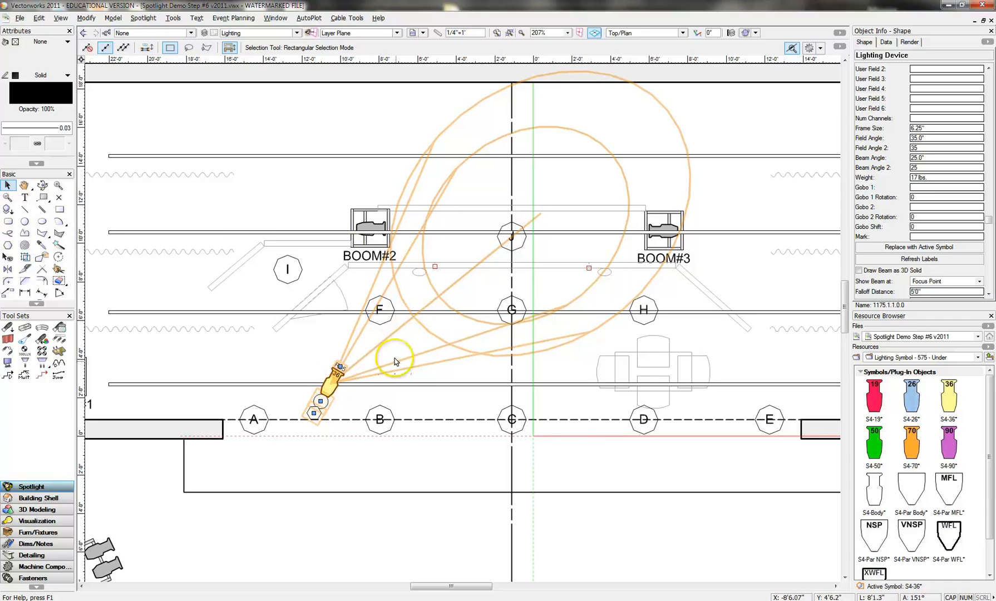
pyautogui.click(408, 403)
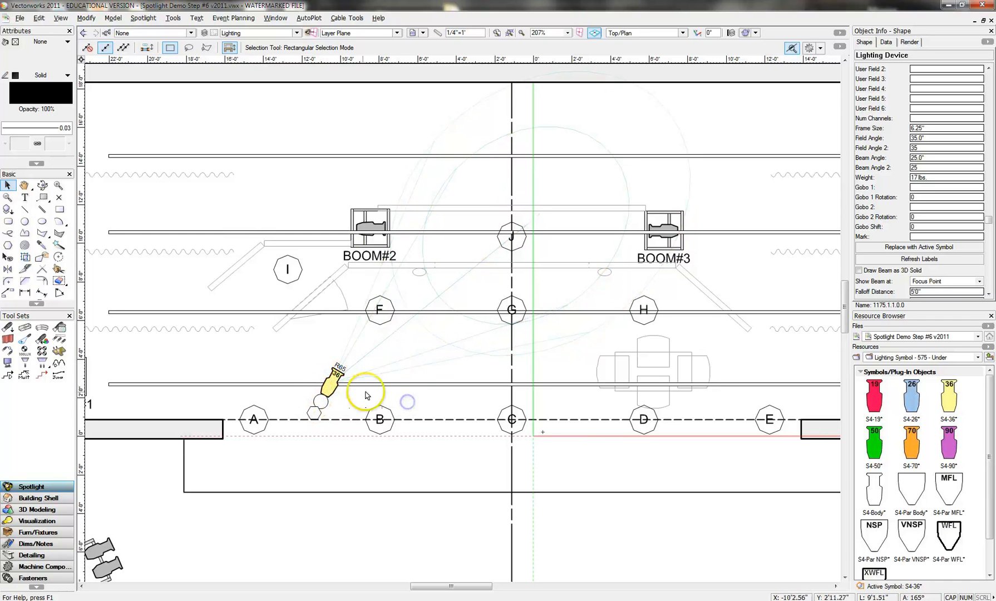
# - Set the purpose of the S4-36 on ELEC#1 to J
pyautogui.click(334, 377)
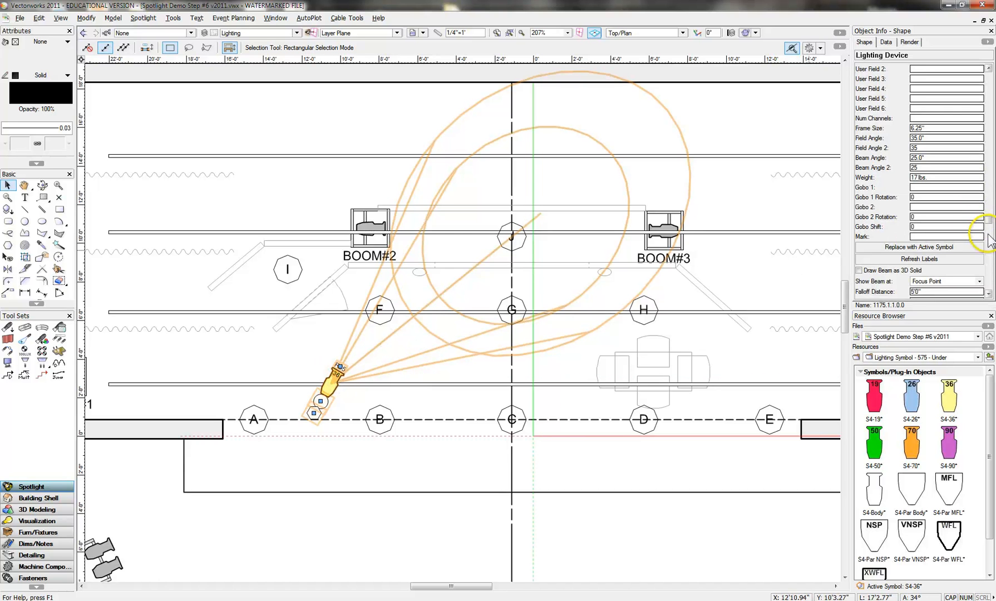
pyautogui.moveTo(989, 220); pyautogui.dragTo(990, 91)
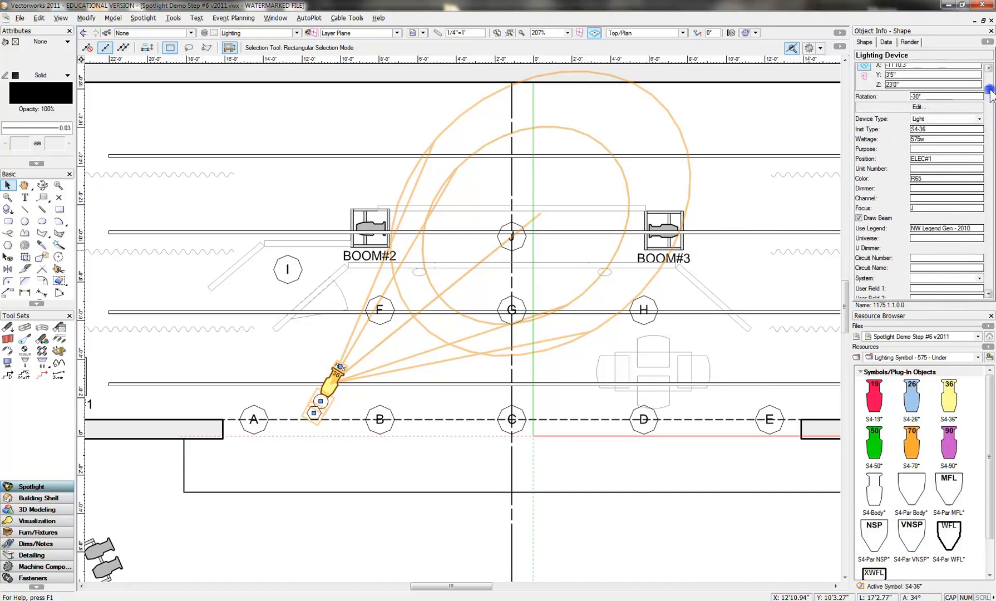
pyautogui.click(918, 149)
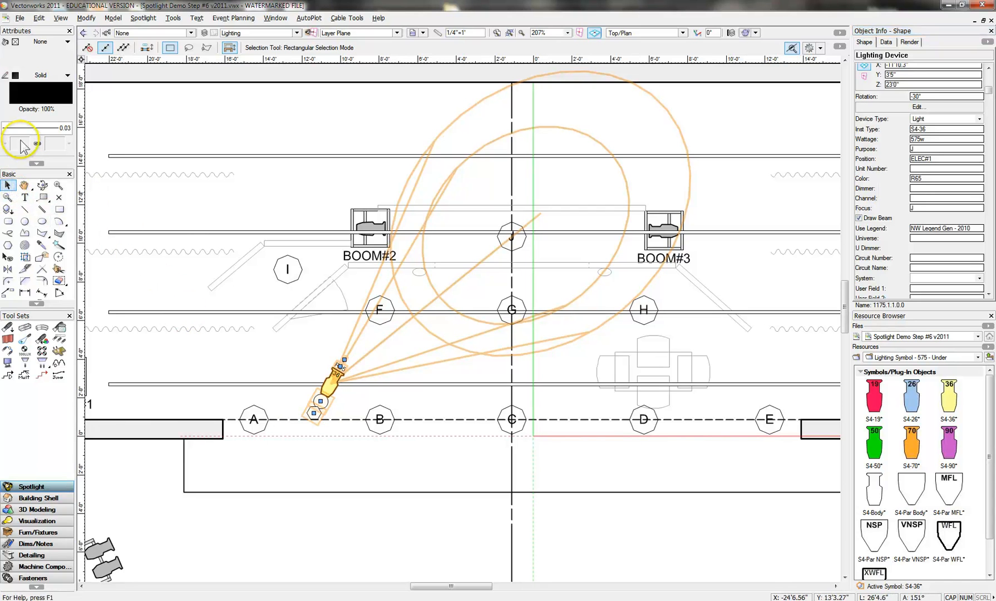
pyautogui.click(239, 342)
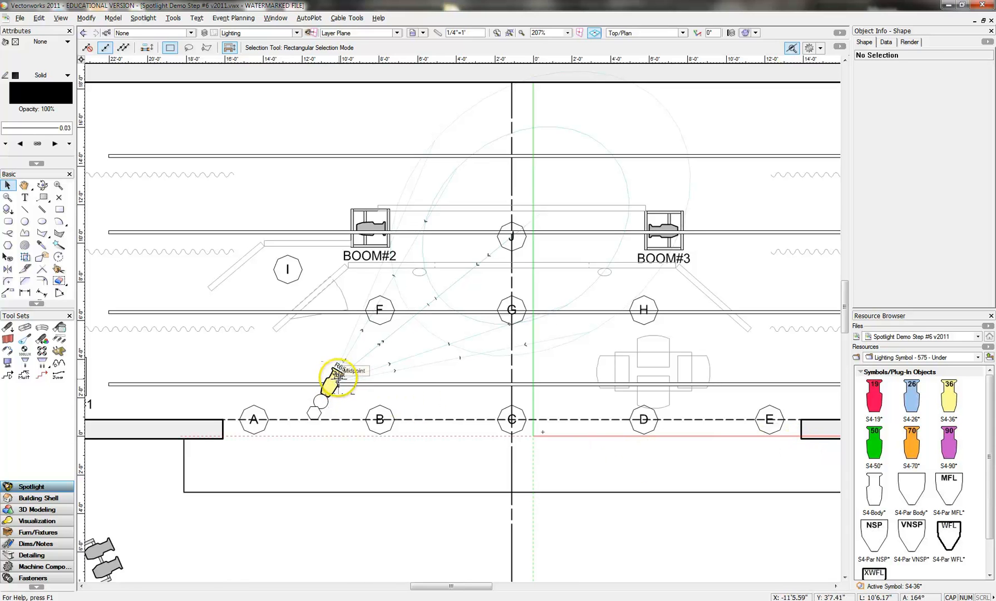
# - Mirror a duplicate of the S4-36 across the stage centerline onto the other side of ELEC#1
pyautogui.click(336, 373)
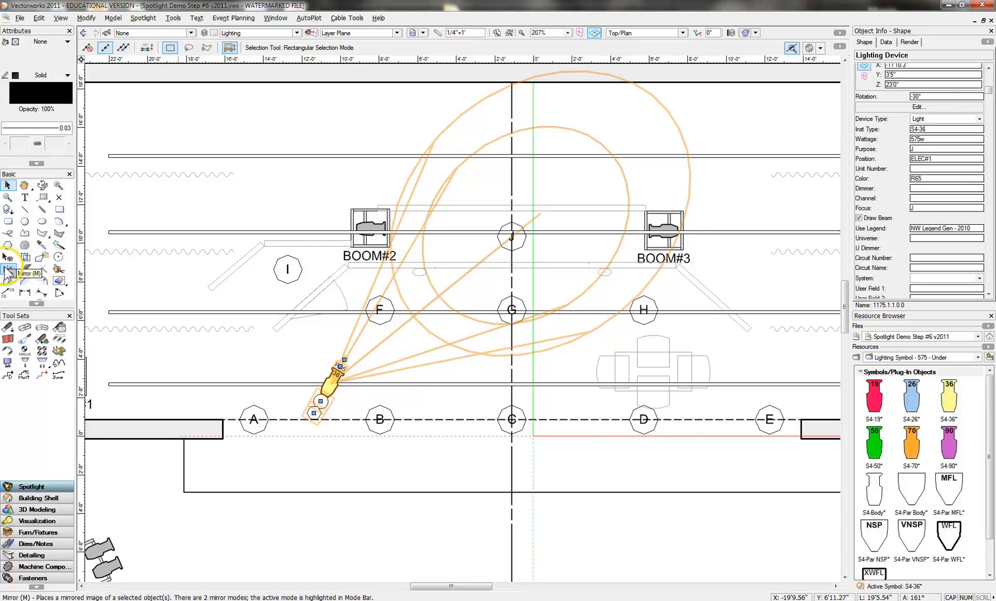
pyautogui.click(7, 271)
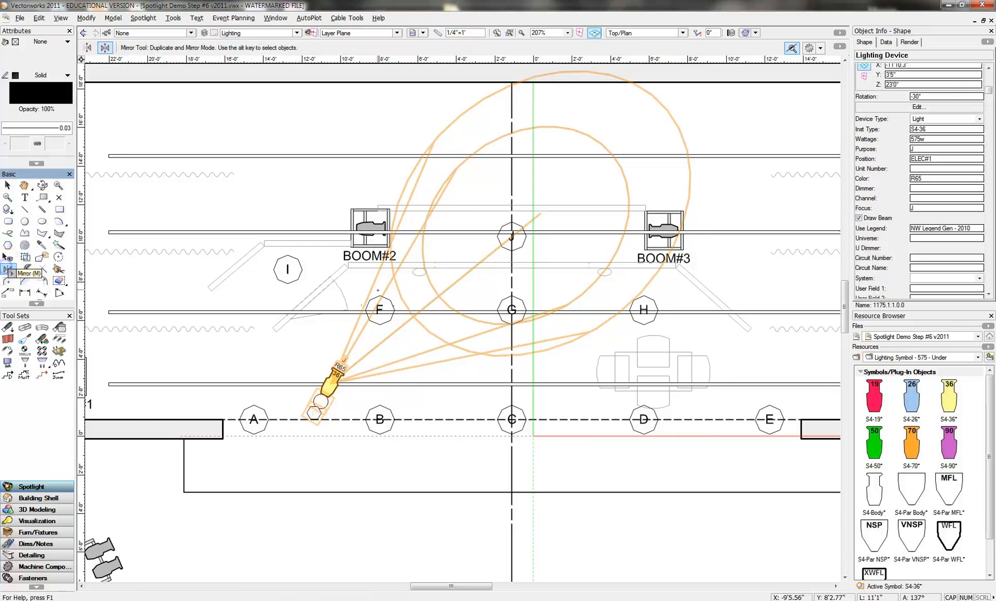
pyautogui.click(510, 174)
pyautogui.click(512, 477)
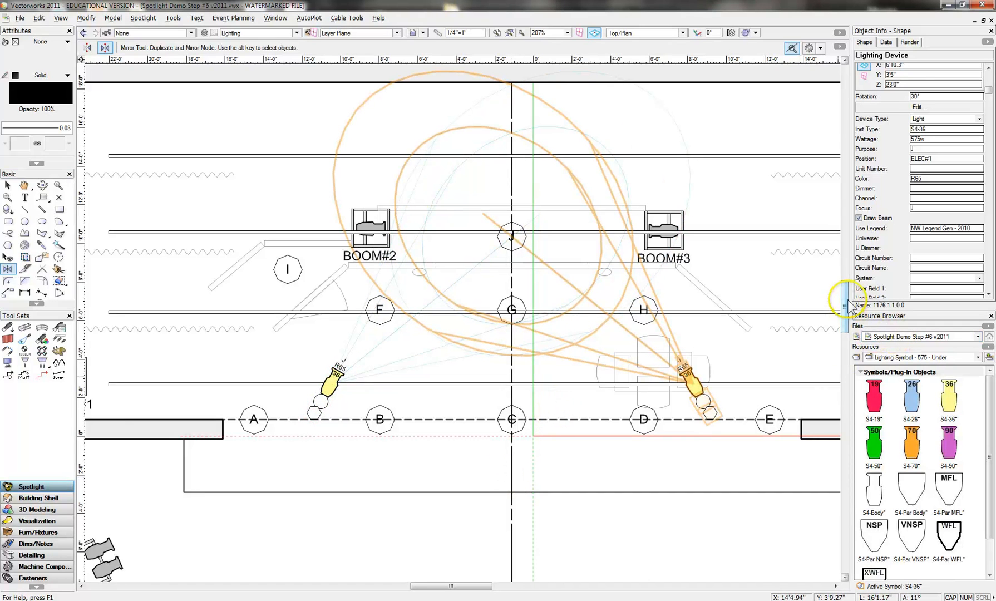
# - Set the color of the mirrored S4-36 to R04
pyautogui.moveTo(844, 294)
pyautogui.mouseDown()
pyautogui.moveTo(846, 327)
pyautogui.moveTo(845, 304)
pyautogui.moveTo(858, 298)
pyautogui.mouseUp()
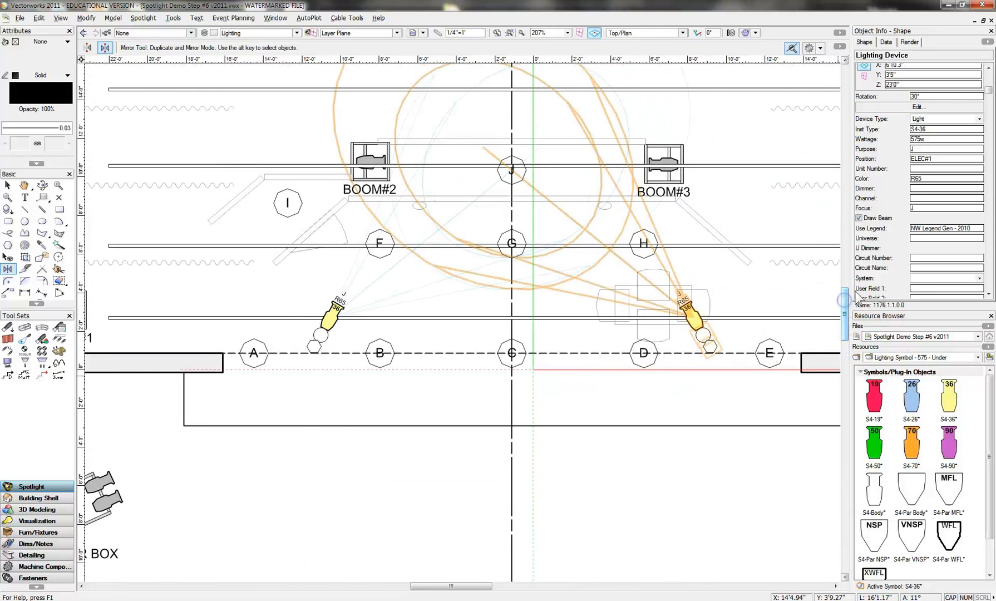
pyautogui.click(923, 178)
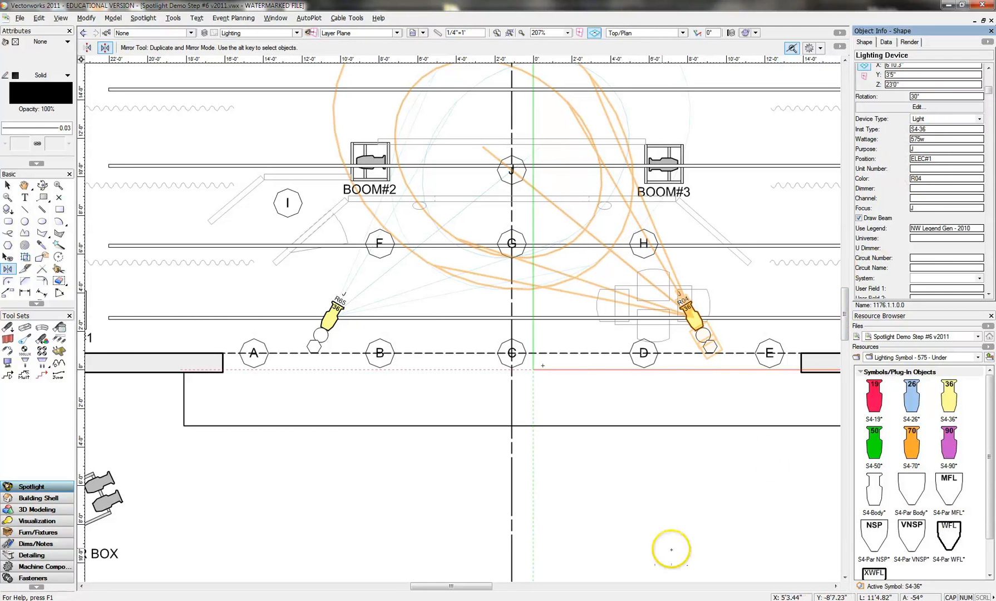
pyautogui.click(647, 536)
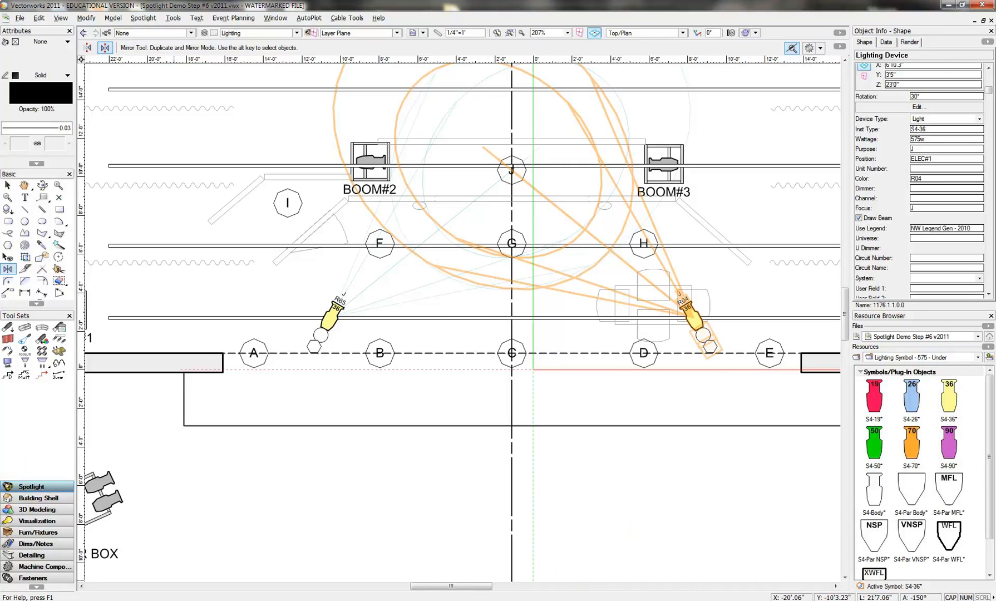
# - Turn off the drawn beams of both S4-36 lights on ELEC#1
pyautogui.click(7, 185)
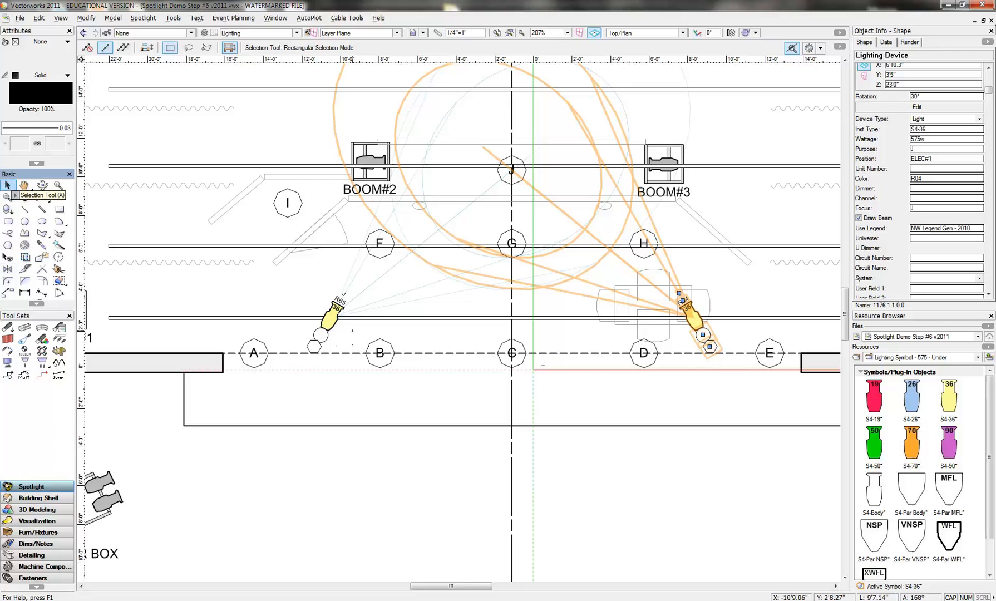
pyautogui.keyDown('shift'); pyautogui.click(336, 310); pyautogui.keyUp('shift')
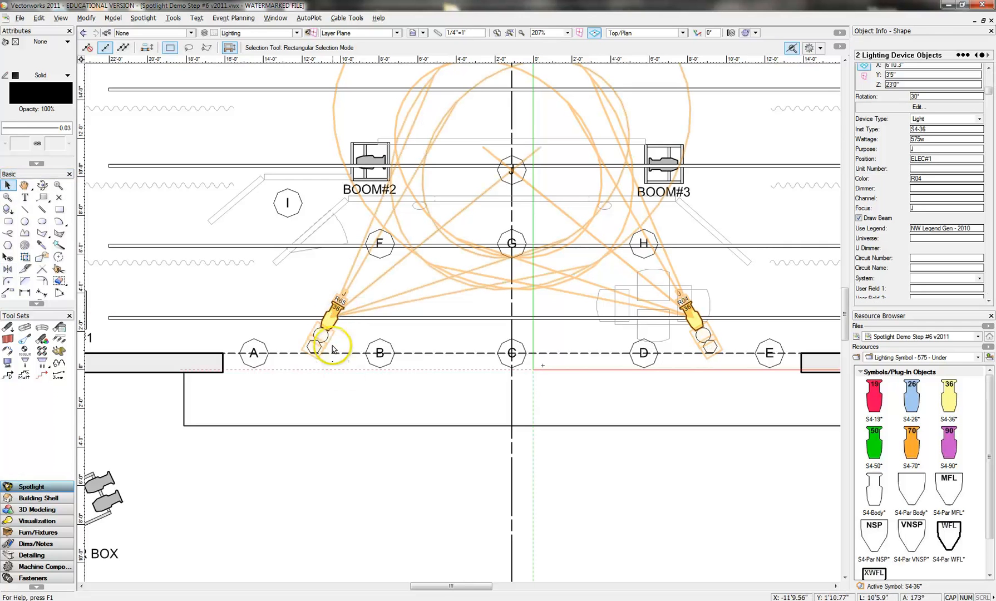
pyautogui.click(859, 217)
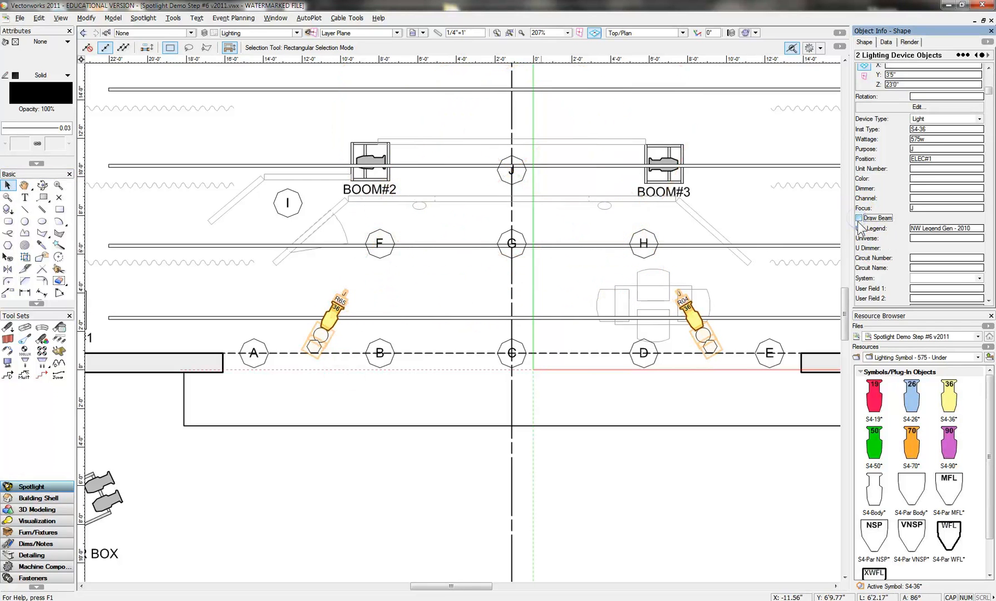
pyautogui.click(578, 536)
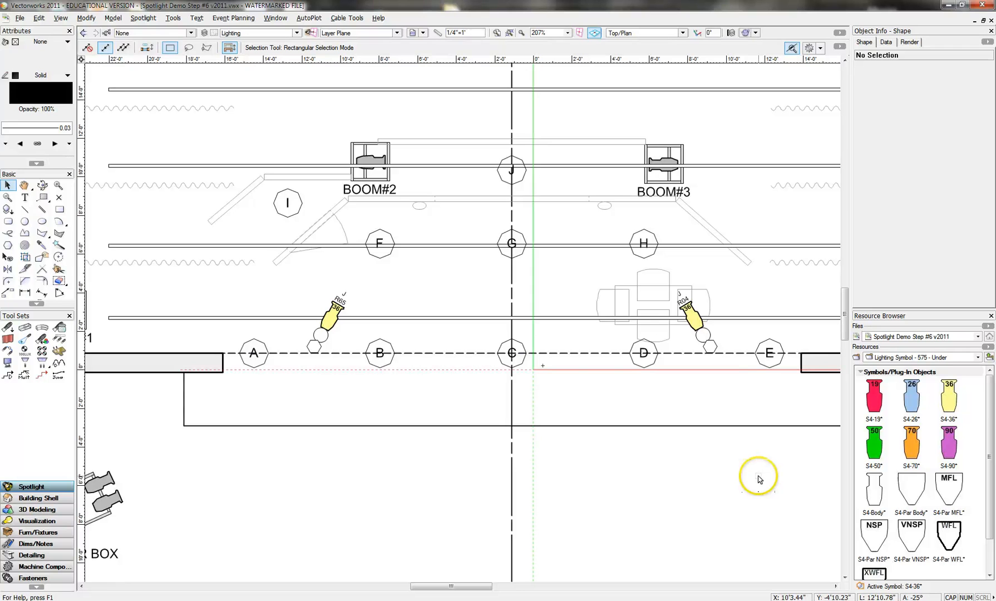
# - Insert an S4-Par MFL on ELEC#1 directly upstage of focus area A, rotated -180°
pyautogui.moveTo(993, 423); pyautogui.dragTo(993, 444)
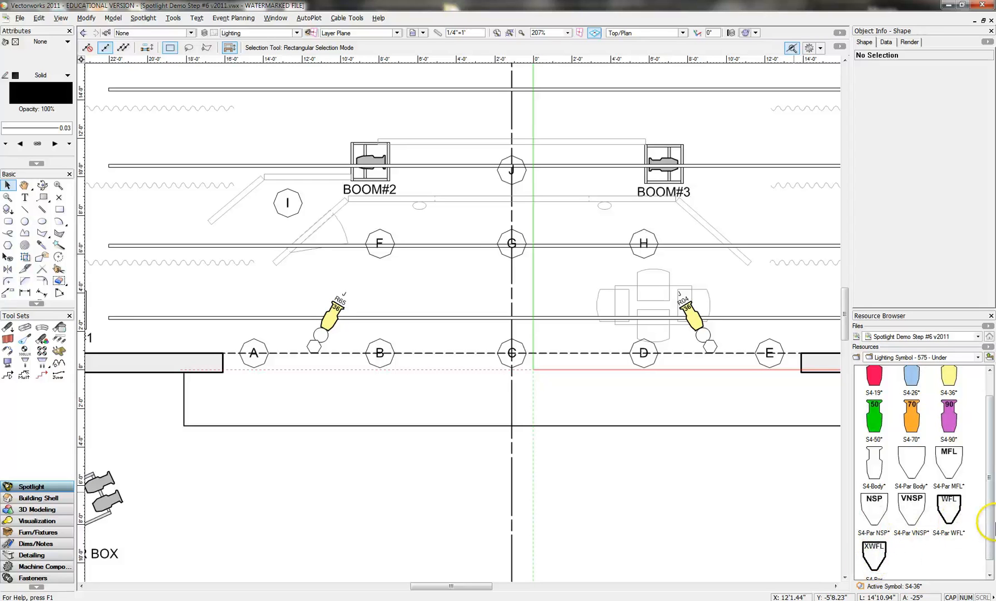
pyautogui.rightClick(952, 466)
pyautogui.click(870, 326)
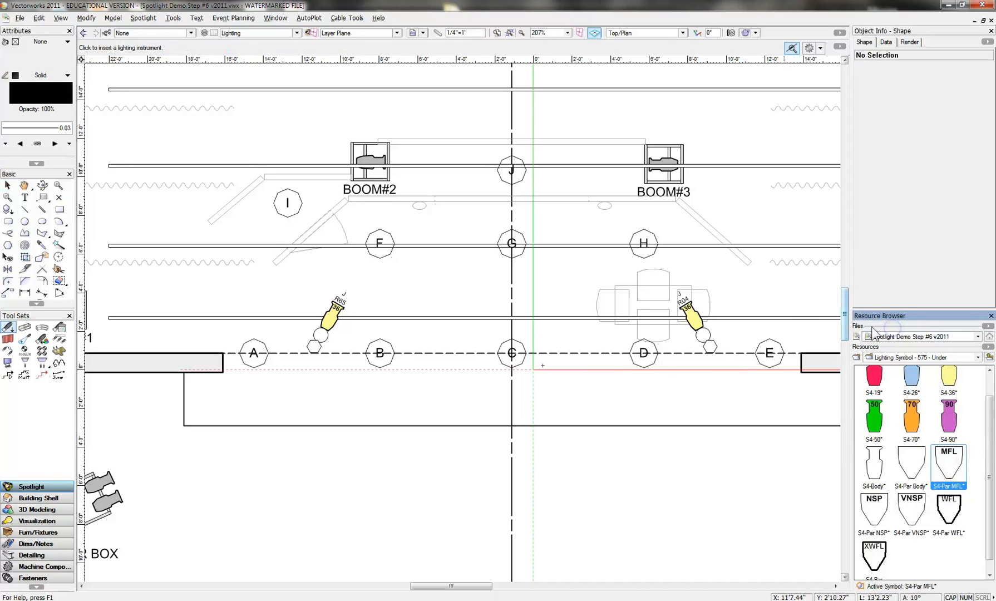
pyautogui.click(10, 326)
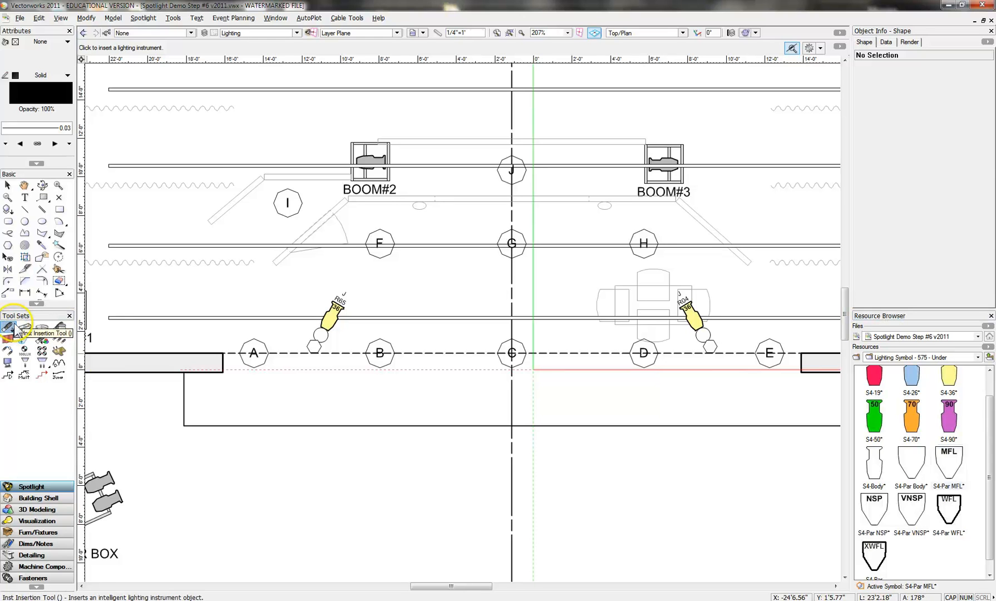
pyautogui.click(255, 317)
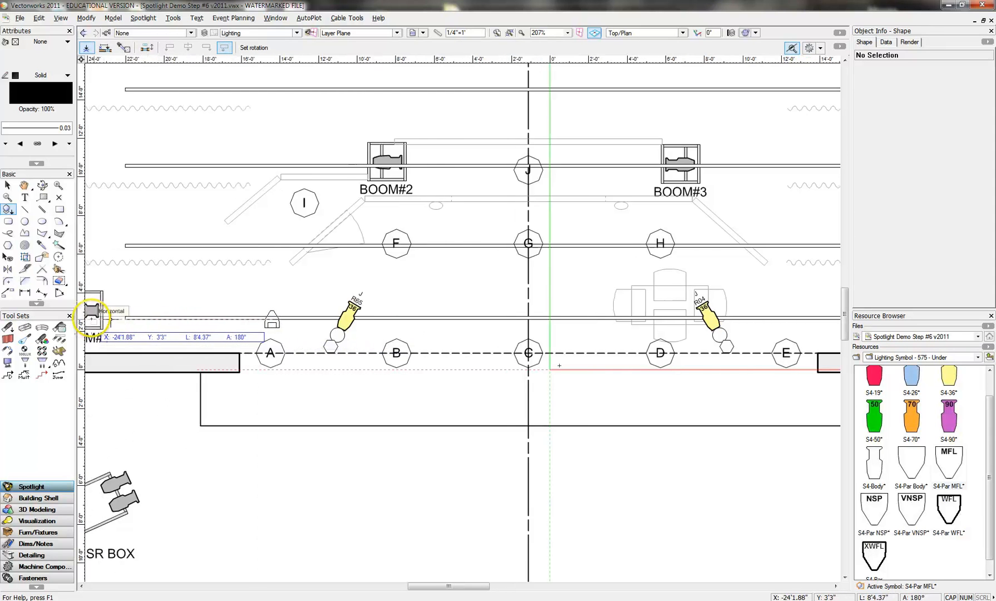
pyautogui.click(114, 321)
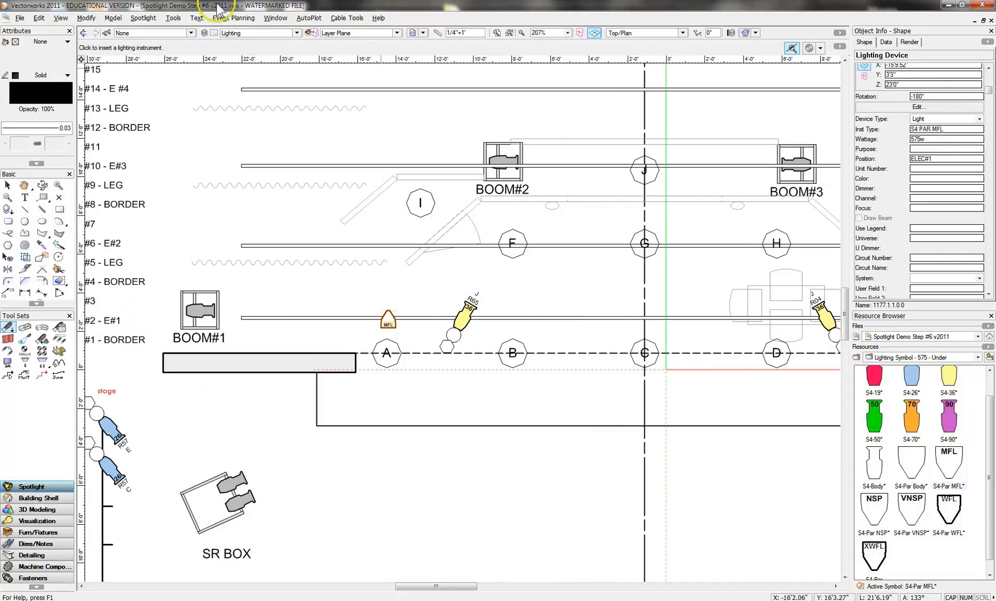
# - Assign the label legend NW Legend Gen - 2010 to the S4-Par MFL upstage of focus area A
pyautogui.click(143, 18)
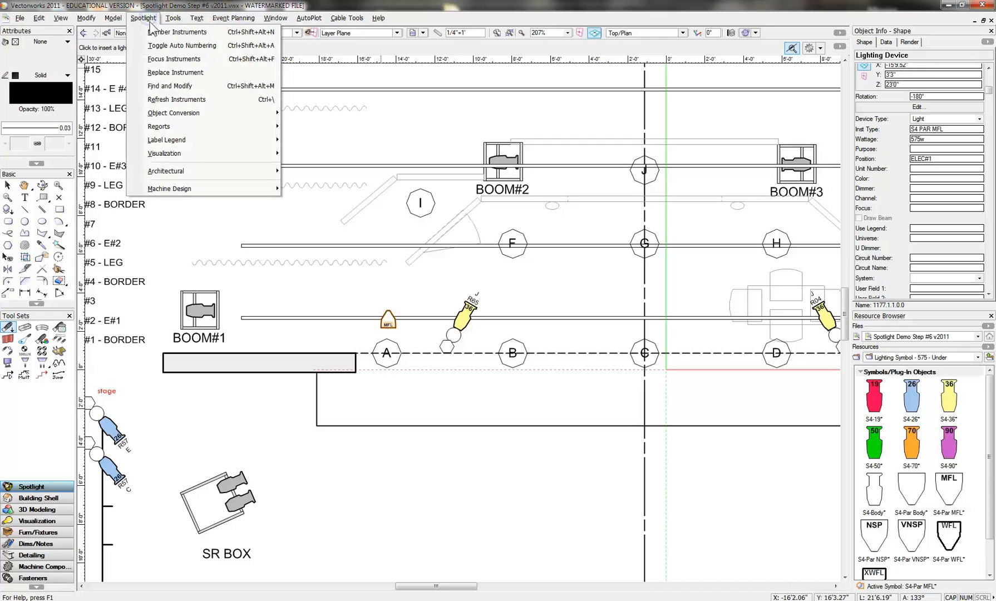
pyautogui.moveTo(183, 140)
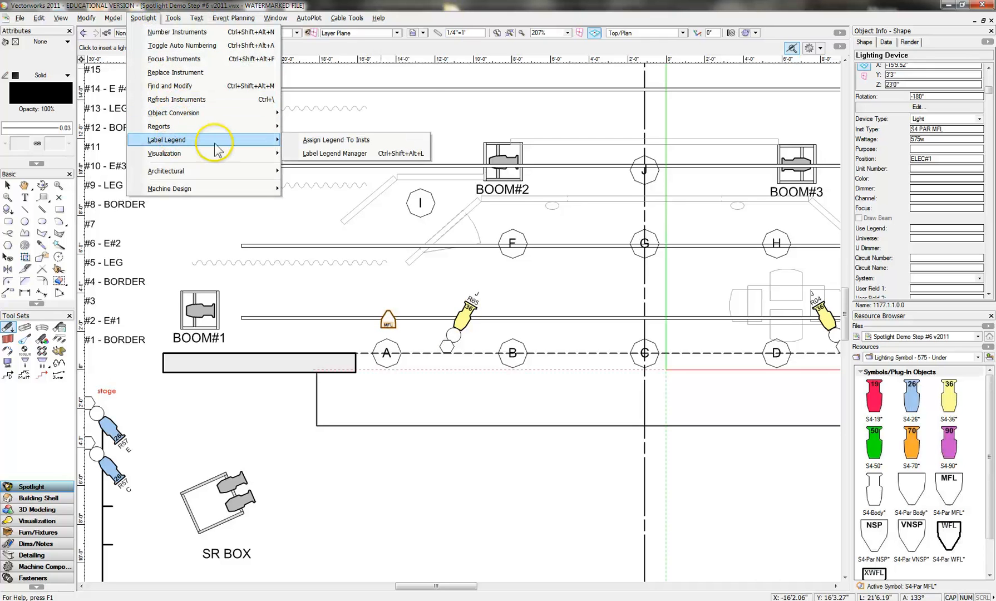
pyautogui.click(330, 140)
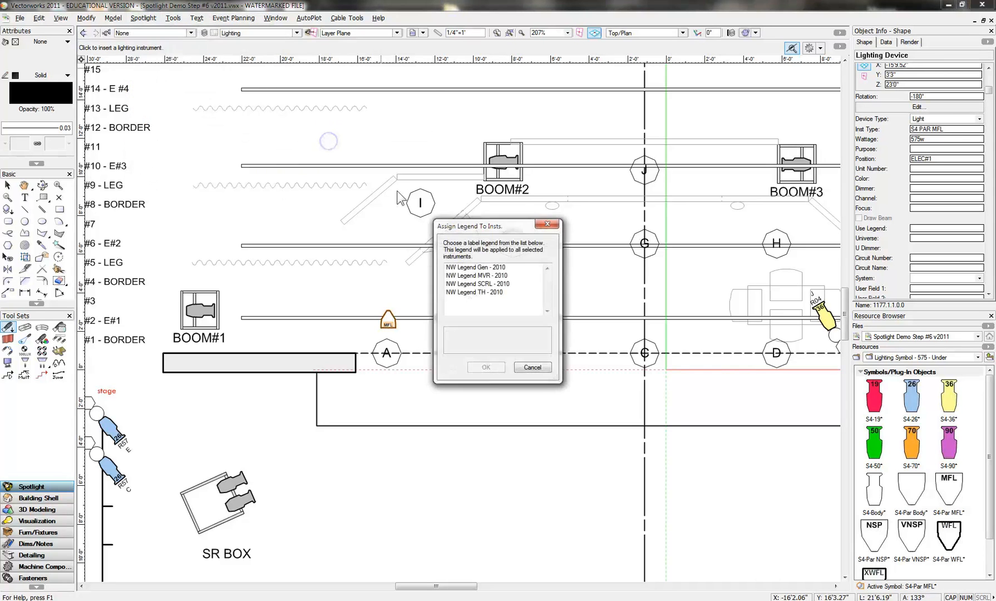
pyautogui.click(465, 268)
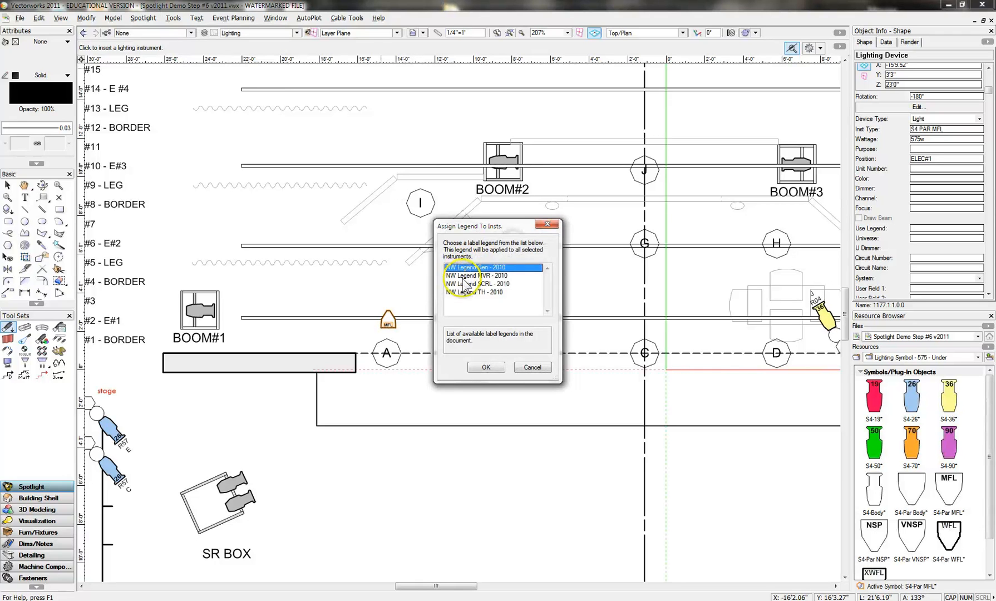
pyautogui.click(486, 368)
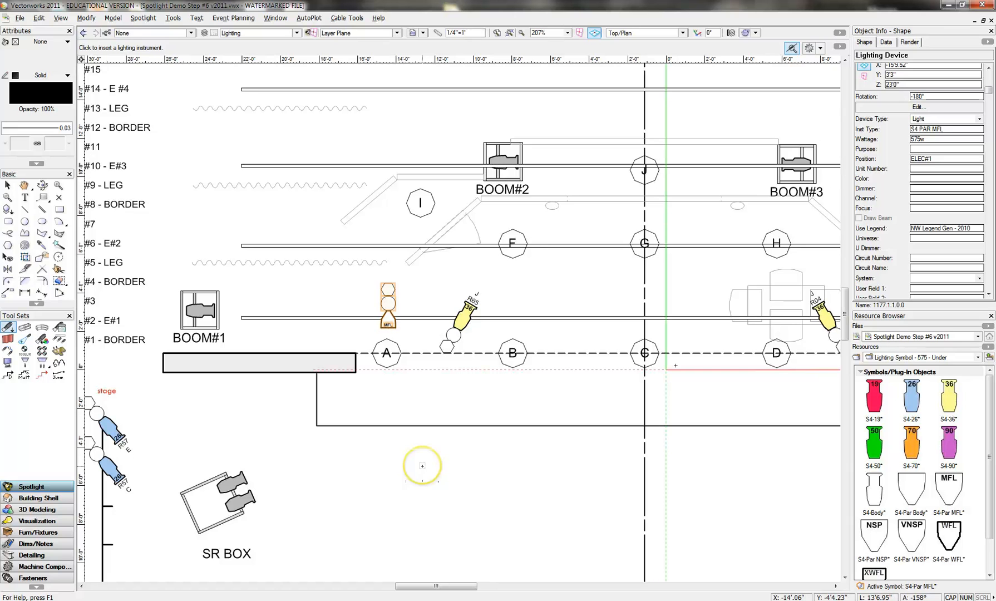
pyautogui.click(301, 441)
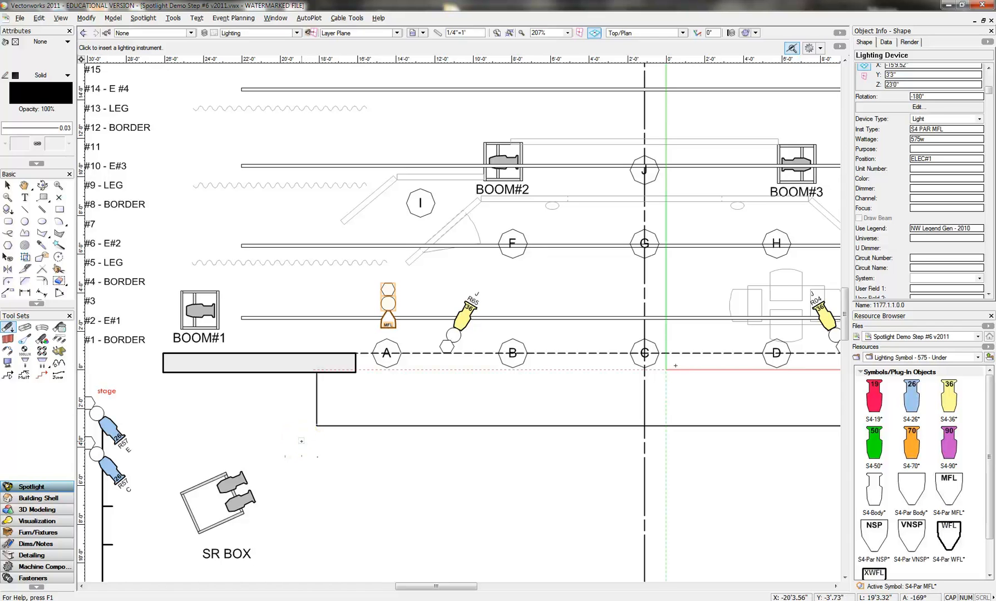
pyautogui.click(332, 452)
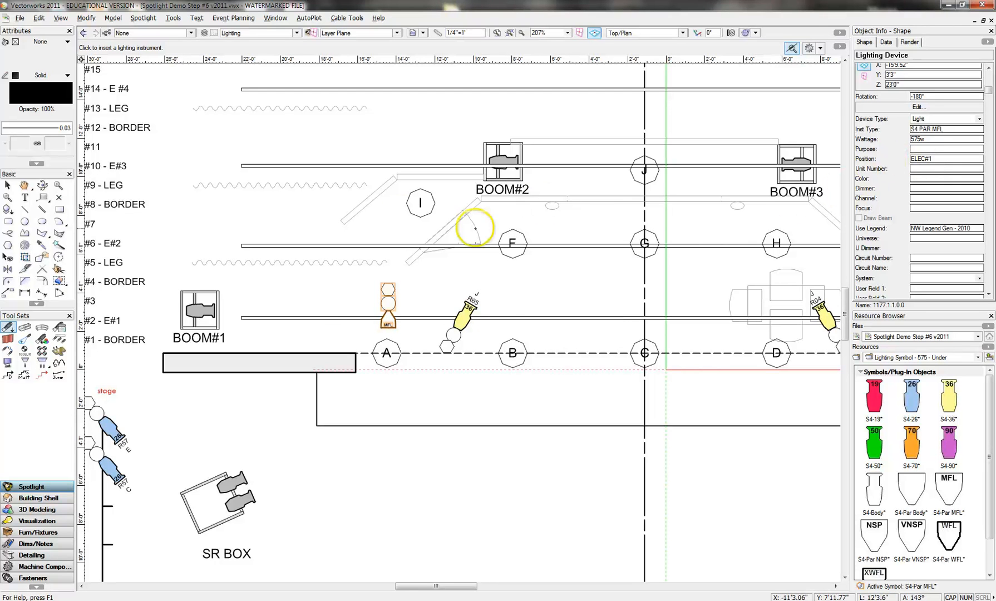
# - Set the S4-Par MFL's color to R55 and its focus to A, and turn on its drawn beam
pyautogui.click(7, 186)
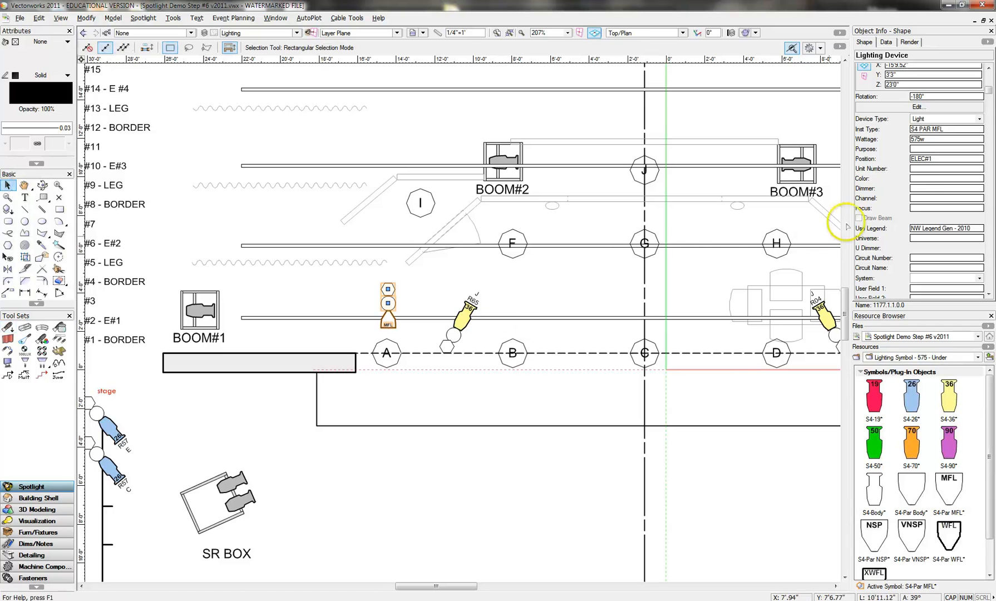
pyautogui.click(917, 179)
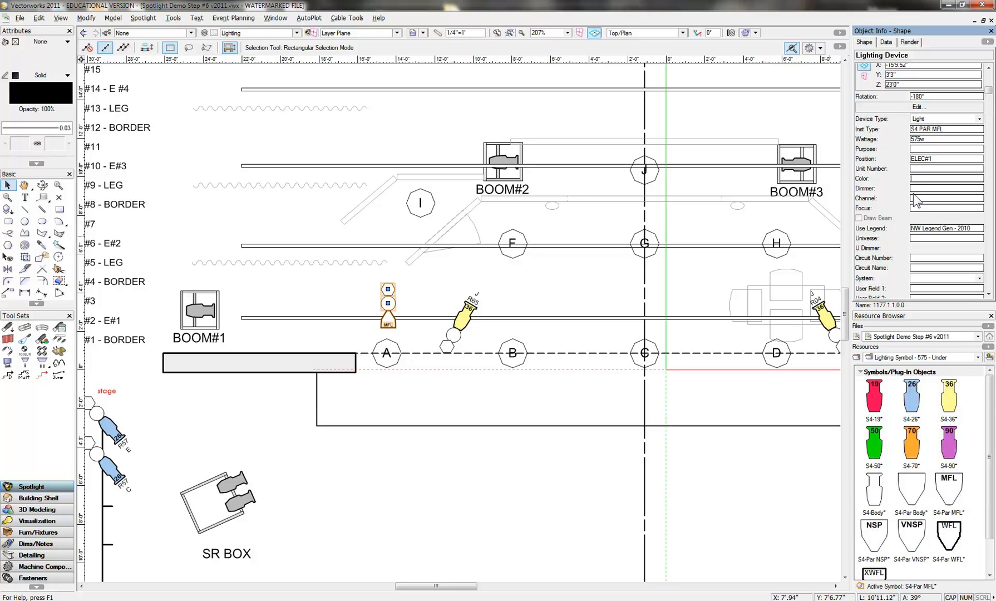
pyautogui.press('Return')
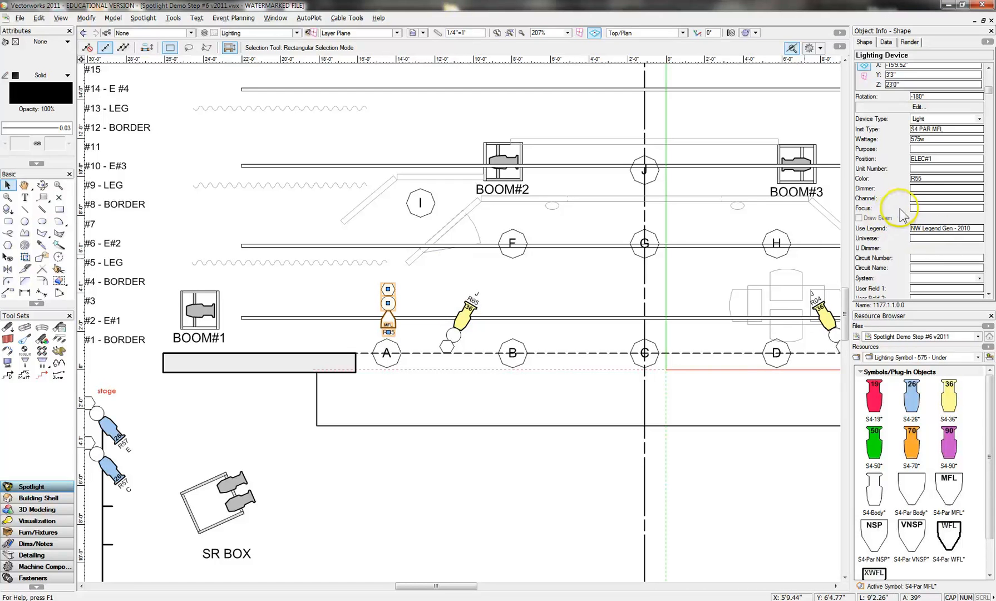
pyautogui.click(919, 207)
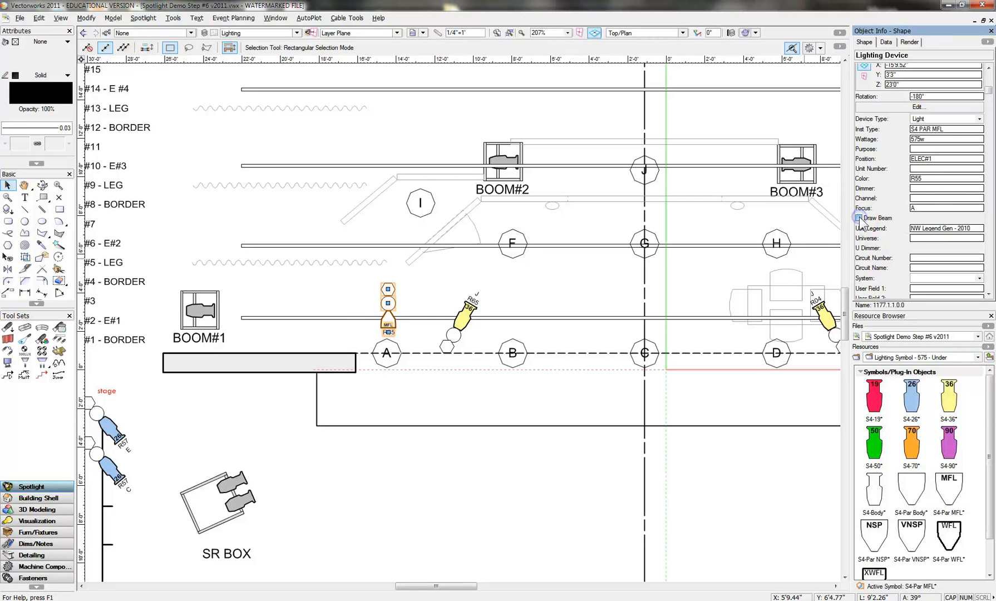
pyautogui.click(859, 219)
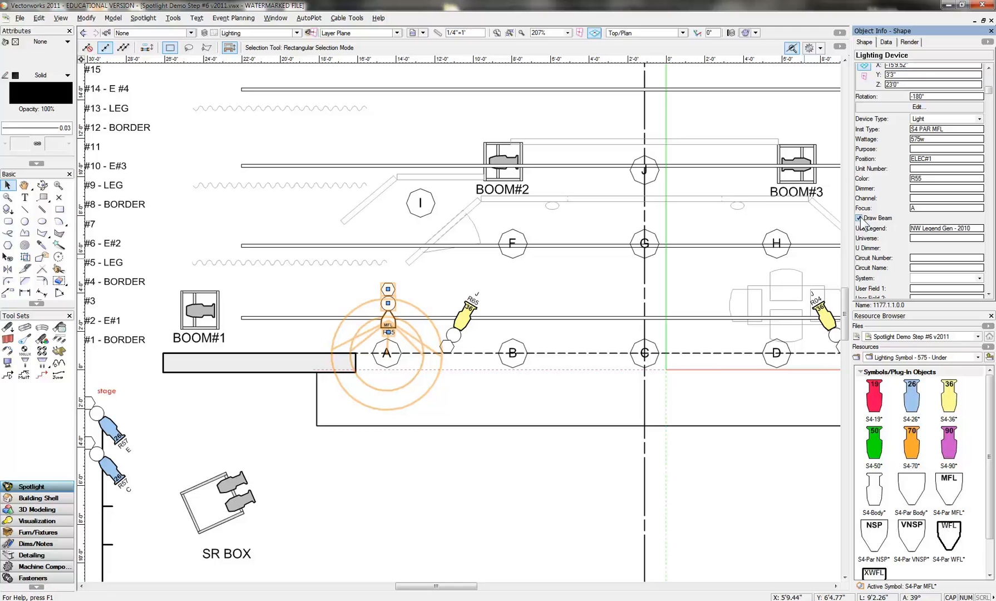
# - Duplicate the S4-Par MFL along ELEC#1 to directly upstage of area B and set the copy's focus to B
pyautogui.click(388, 311)
pyautogui.moveTo(388, 311); pyautogui.dragTo(514, 311)
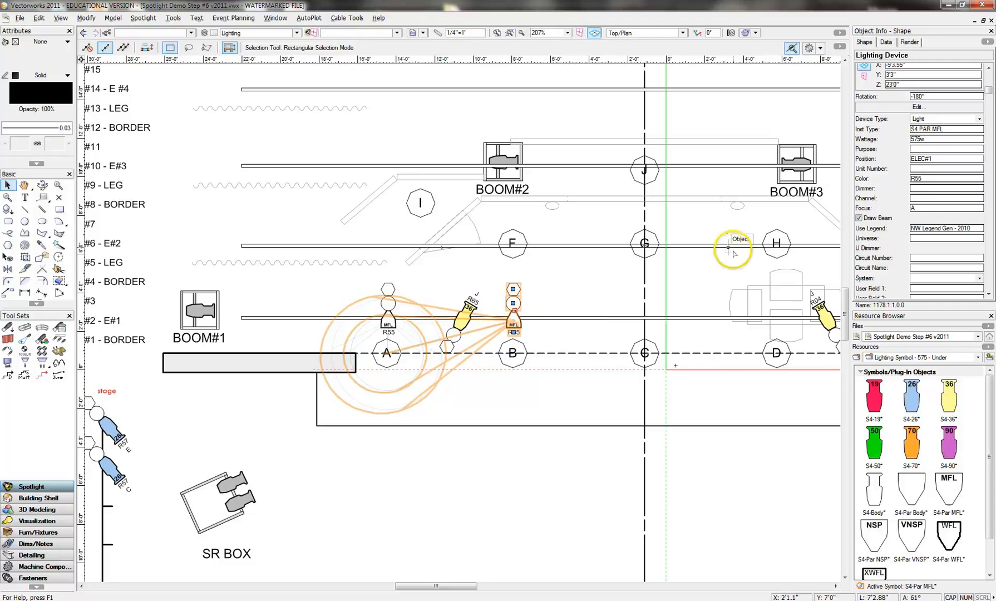
pyautogui.moveTo(920, 209); pyautogui.dragTo(870, 208)
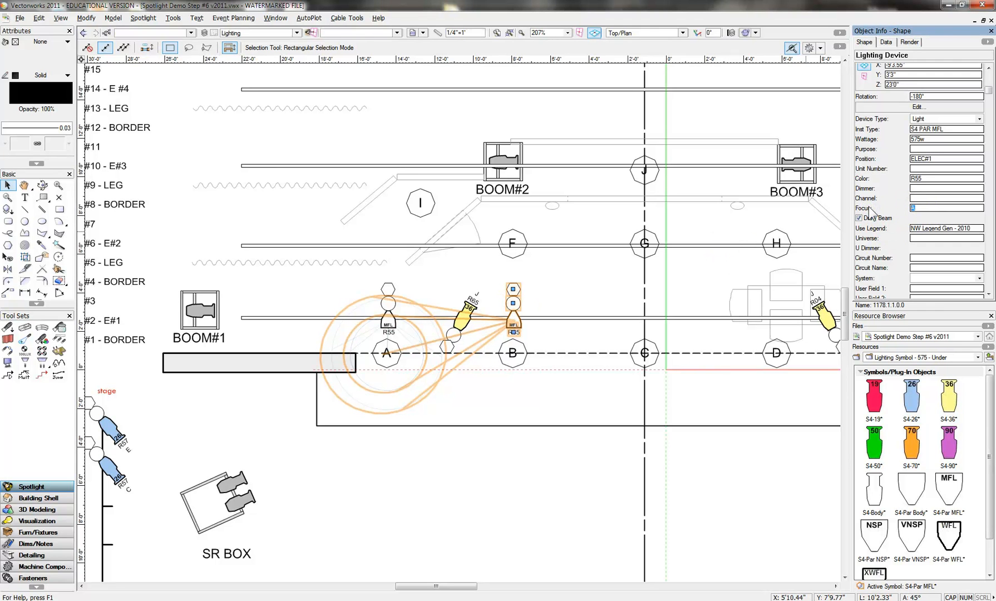
pyautogui.write('B')
pyautogui.press('Return')
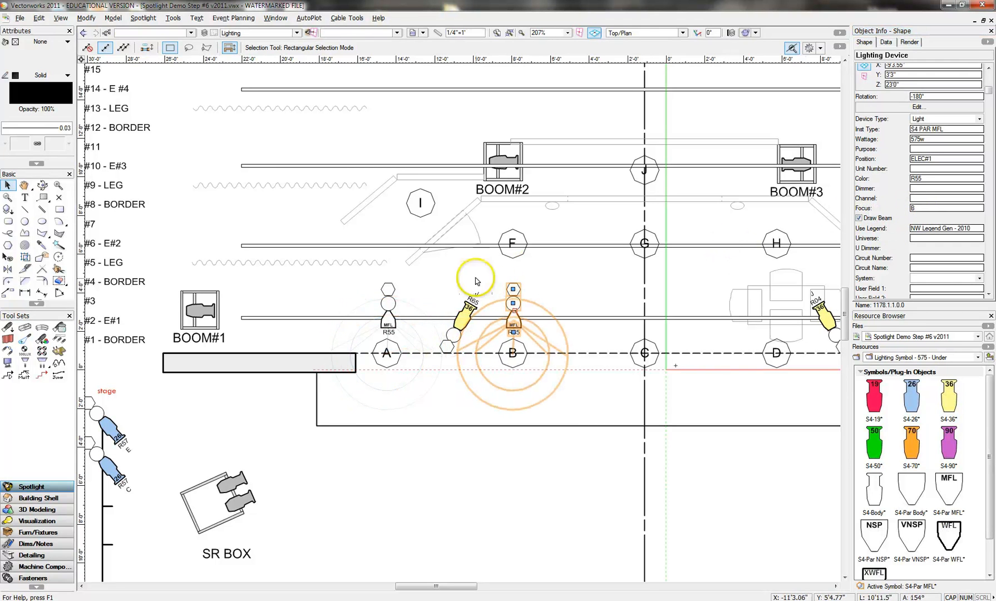
# - Replace both S4-Par MFL lights upstage of areas A and B with the S4-Par WFL symbol
pyautogui.keyDown('shift'); pyautogui.click(388, 299); pyautogui.keyUp('shift')
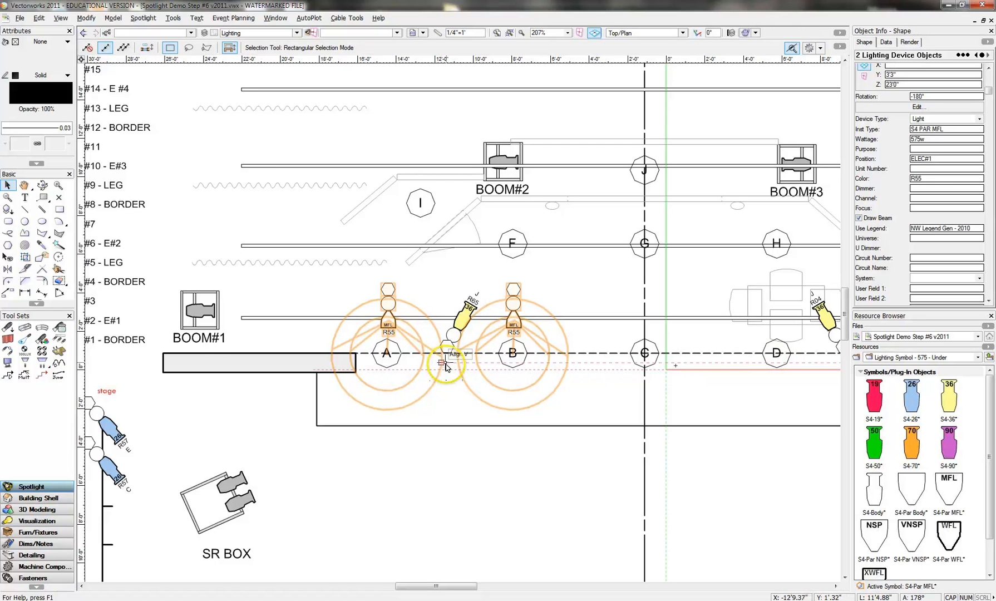
pyautogui.click(949, 535)
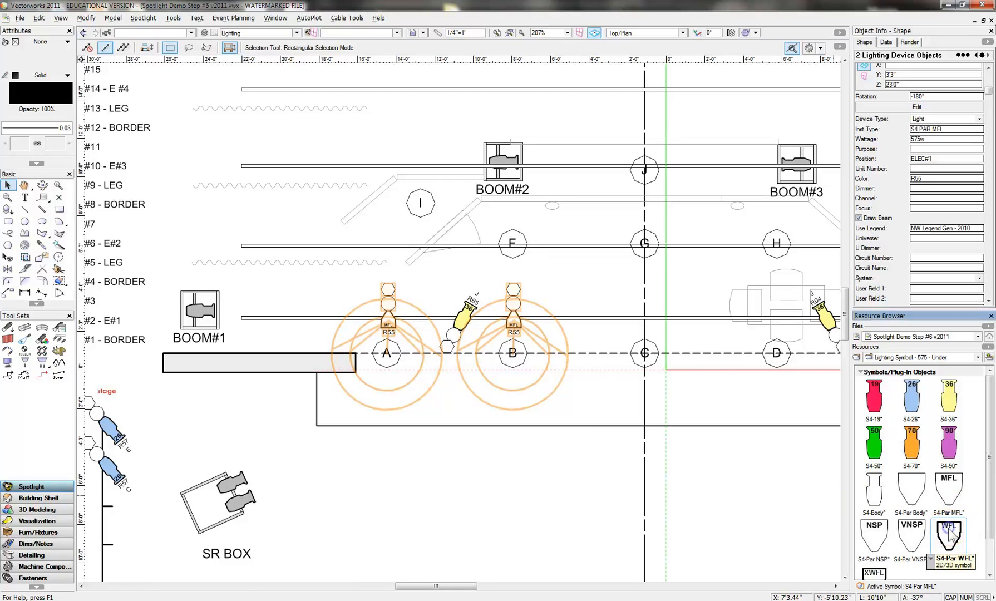
pyautogui.rightClick(952, 535)
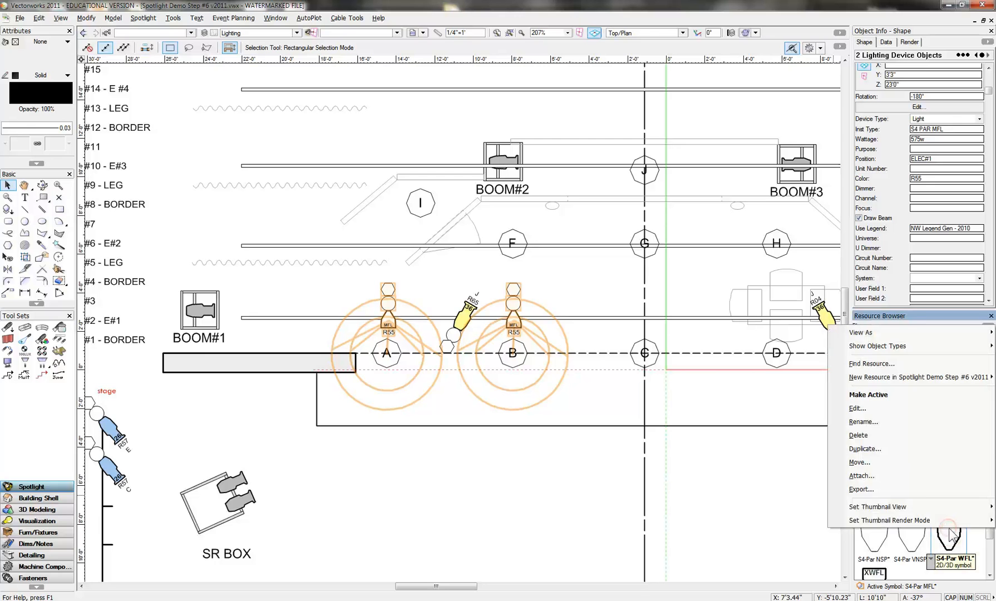
pyautogui.click(872, 395)
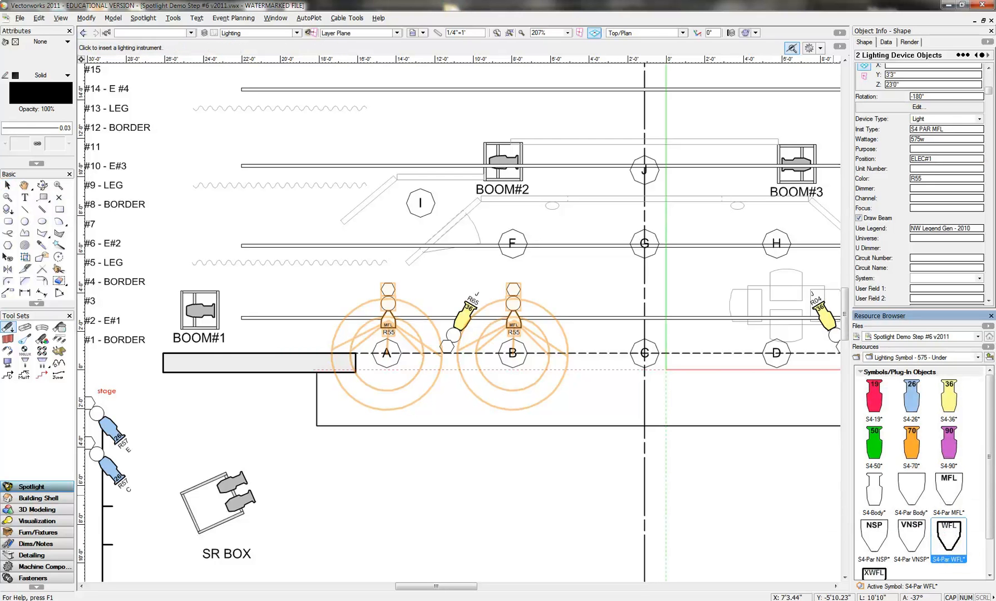
pyautogui.moveTo(989, 89); pyautogui.dragTo(989, 233)
pyautogui.click(950, 238)
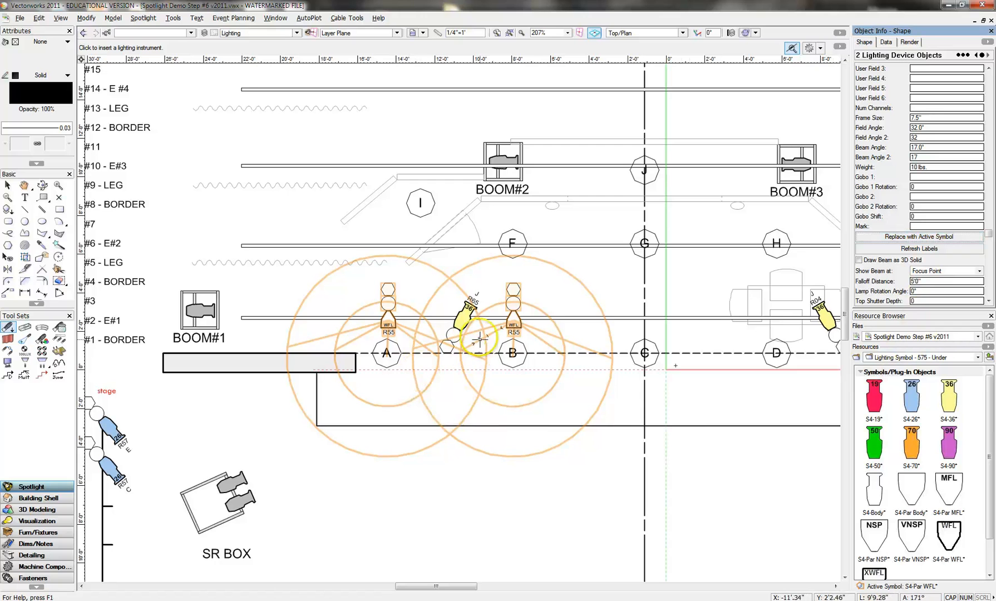
pyautogui.click(439, 343)
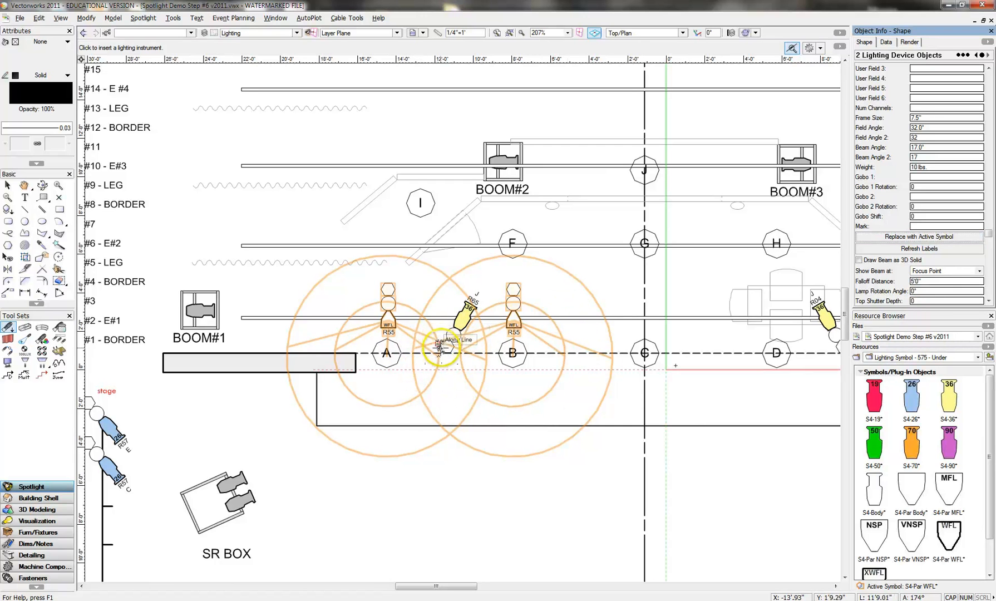
pyautogui.click(471, 386)
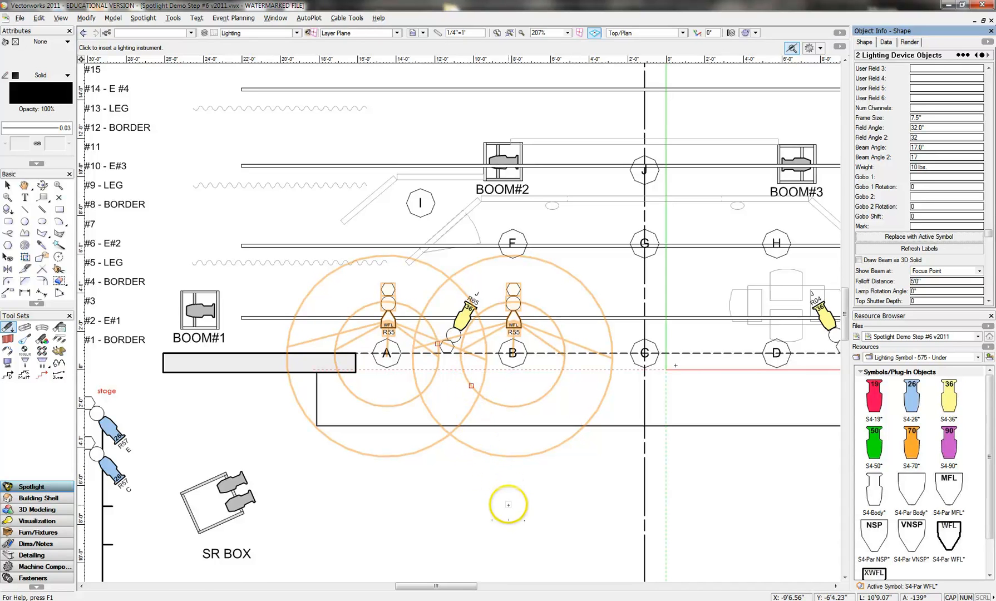
pyautogui.click(9, 186)
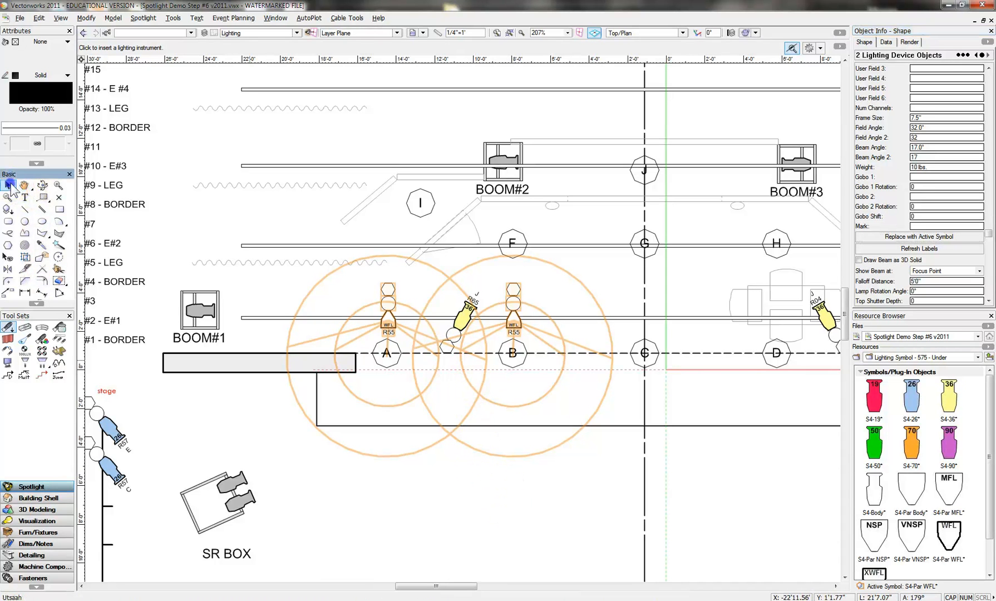
pyautogui.click(606, 448)
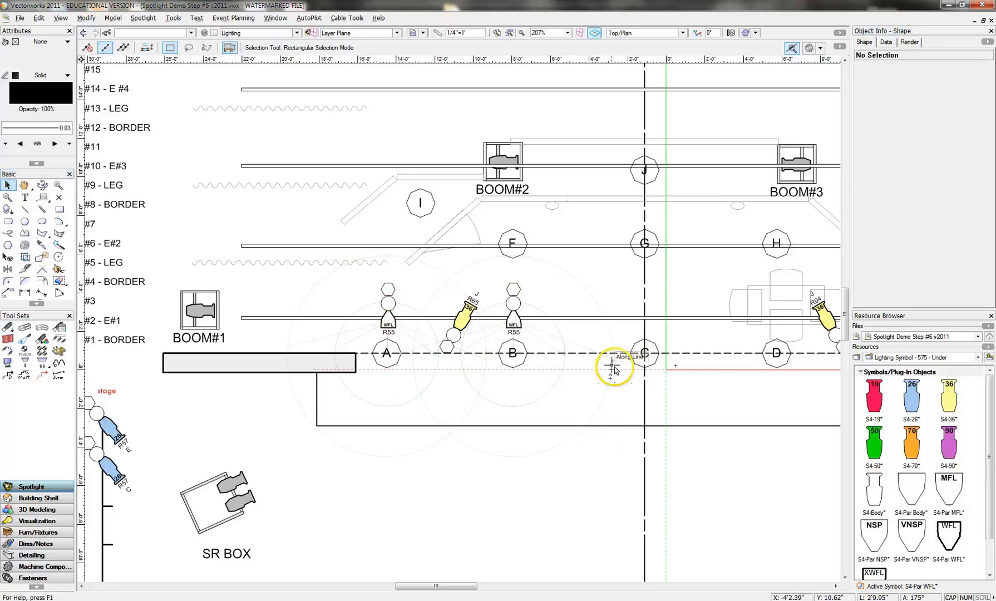
# - Duplicate the S4-Par WFL at area B along ELEC#1 to upstage of area C and set the copy's focus to C
pyautogui.click(518, 303)
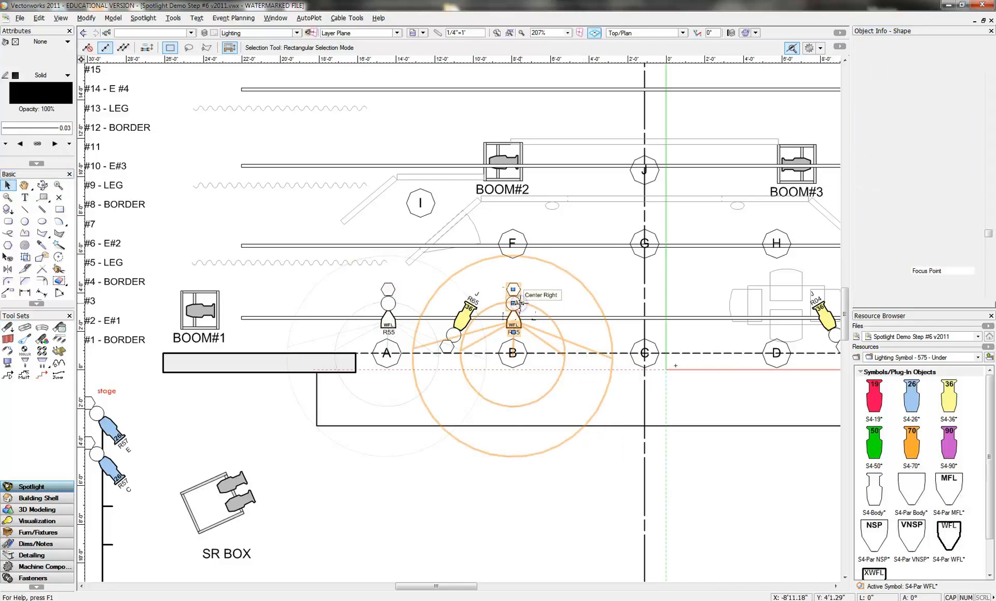
pyautogui.moveTo(516, 313); pyautogui.dragTo(646, 315)
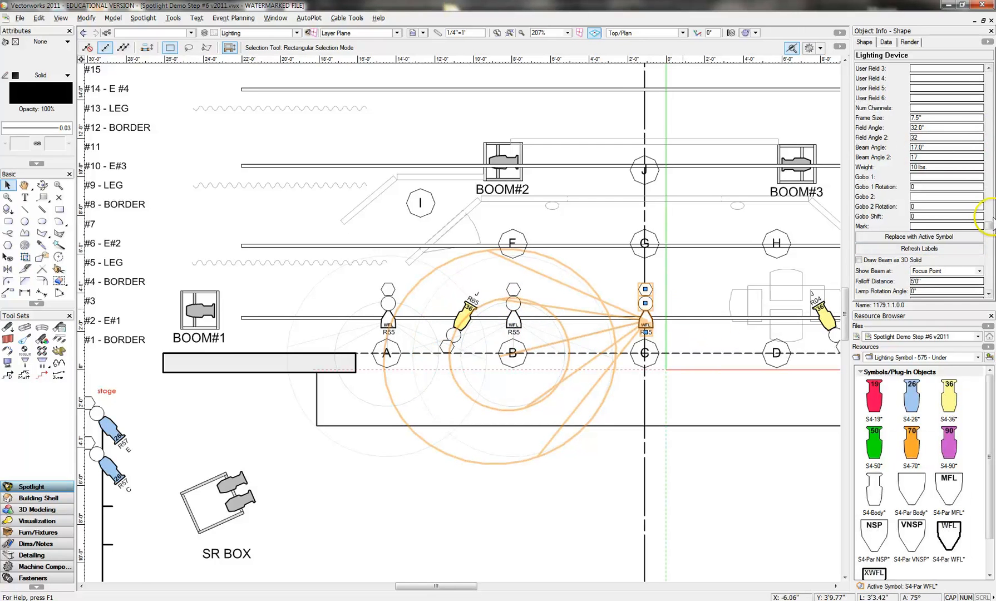
pyautogui.moveTo(990, 226); pyautogui.dragTo(988, 123)
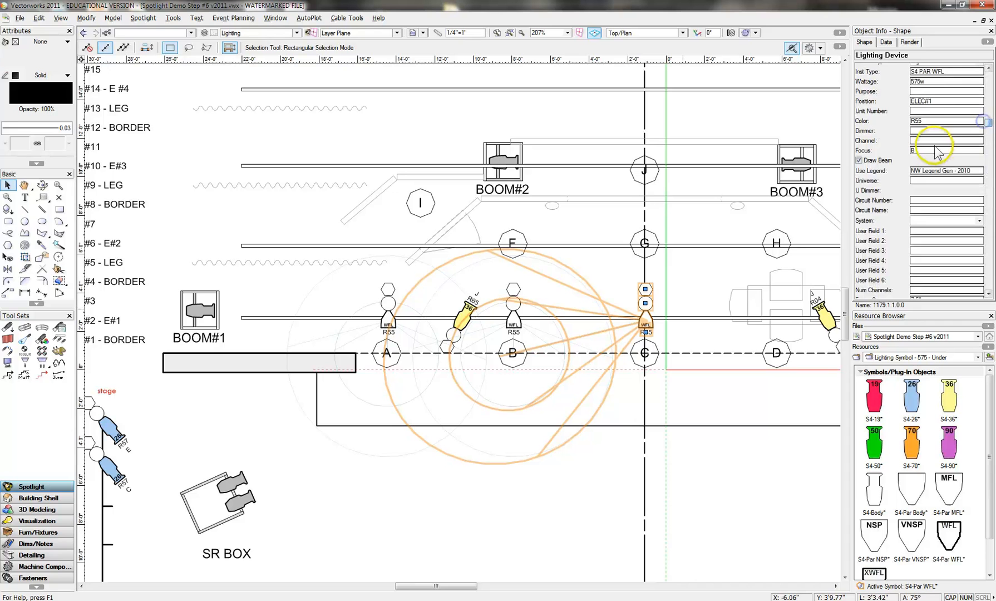
pyautogui.moveTo(928, 150); pyautogui.dragTo(902, 151)
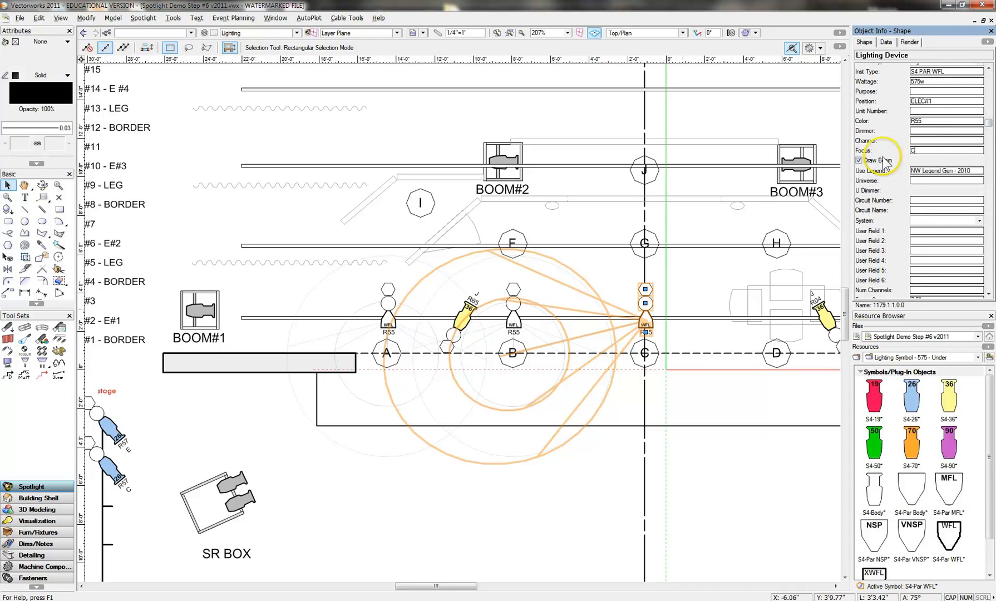
pyautogui.write('C')
pyautogui.press('Return')
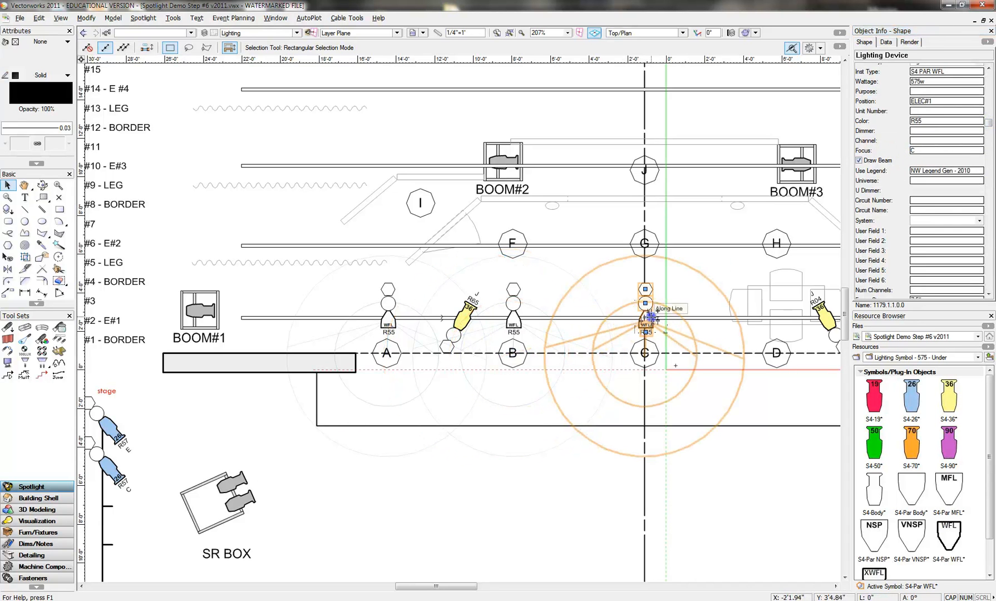
# - Duplicate the S4-Par WFL along ELEC#1 to upstage of areas D and E, setting the copies' focus to D and E respectively
pyautogui.moveTo(651, 318); pyautogui.dragTo(779, 309)
pyautogui.click(913, 151)
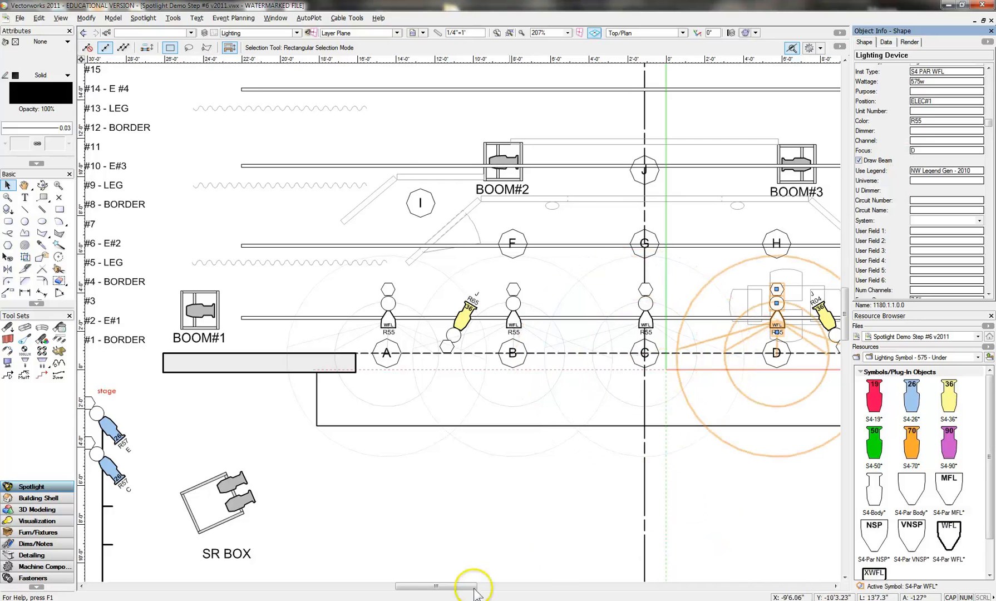
pyautogui.moveTo(456, 589); pyautogui.dragTo(472, 587)
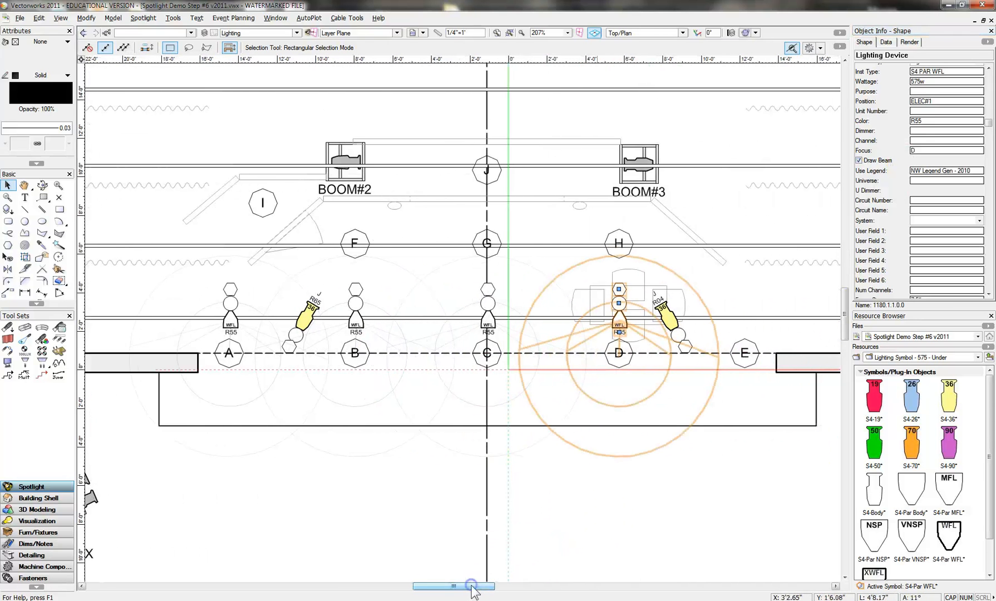
pyautogui.moveTo(623, 324); pyautogui.dragTo(749, 319)
pyautogui.click(918, 151)
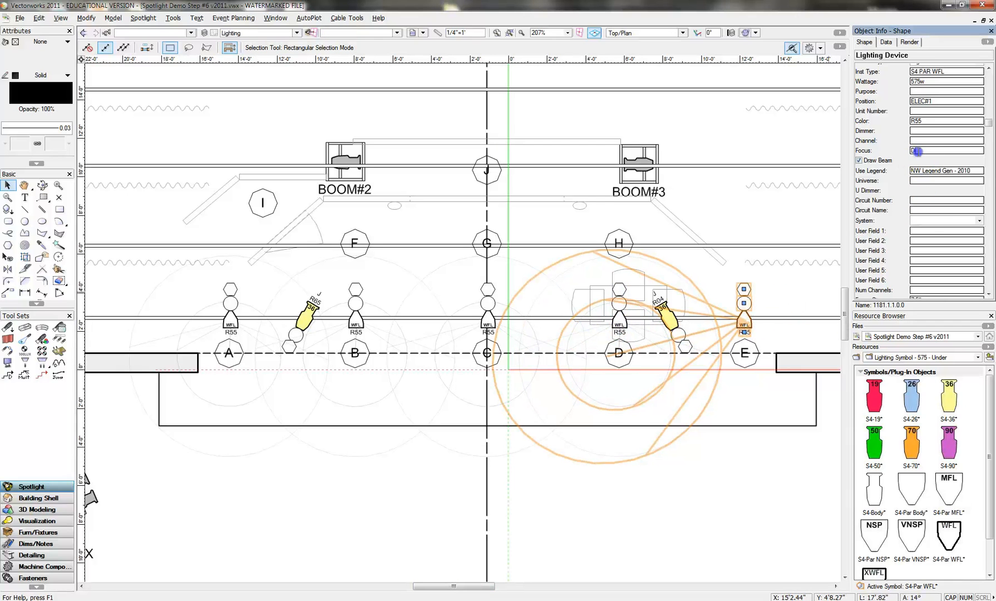
pyautogui.write('E')
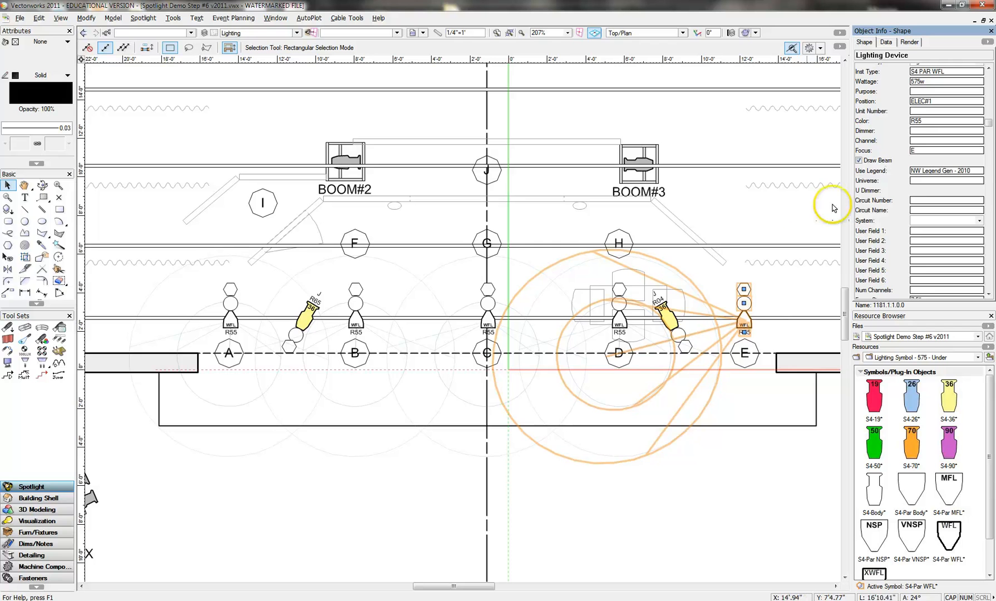
pyautogui.press('Return')
# - Turn off the beam display for all five S4-Par WFL lights on ELEC#1 at areas A through E
pyautogui.click(623, 323)
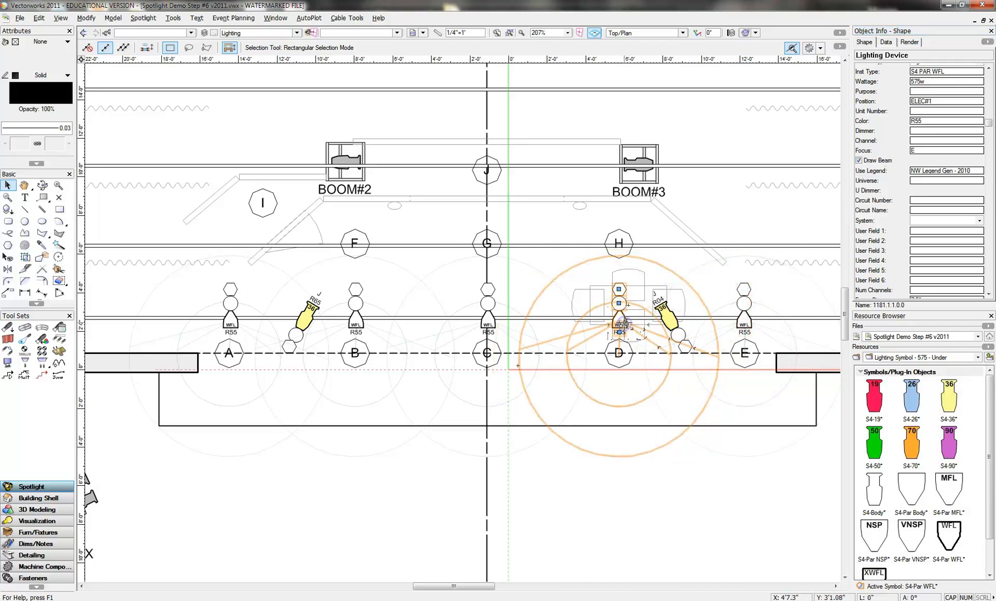
pyautogui.keyDown('shift'); pyautogui.click(487, 322); pyautogui.keyUp('shift')
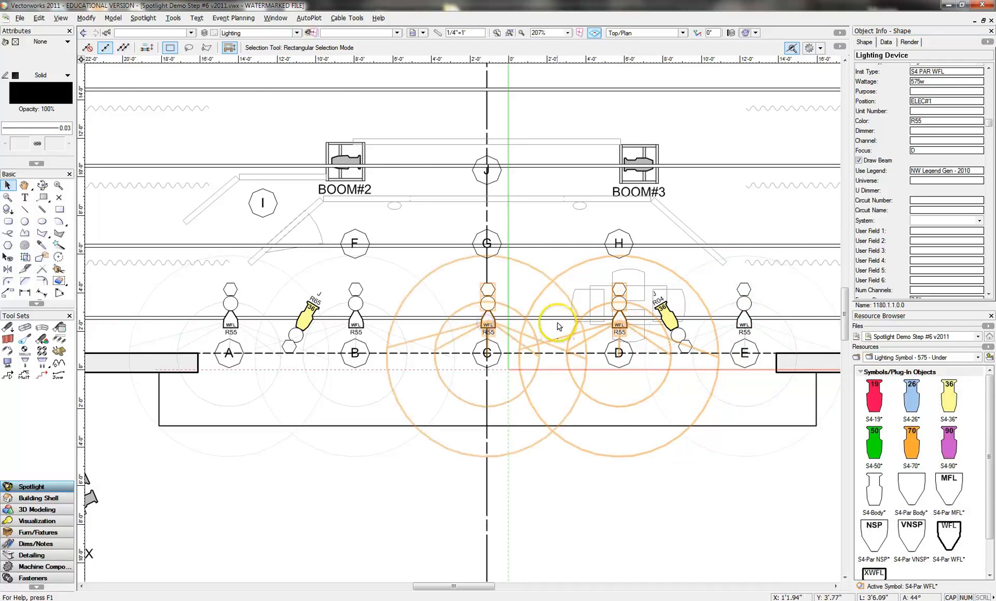
pyautogui.keyDown('shift'); pyautogui.click(743, 322); pyautogui.keyUp('shift')
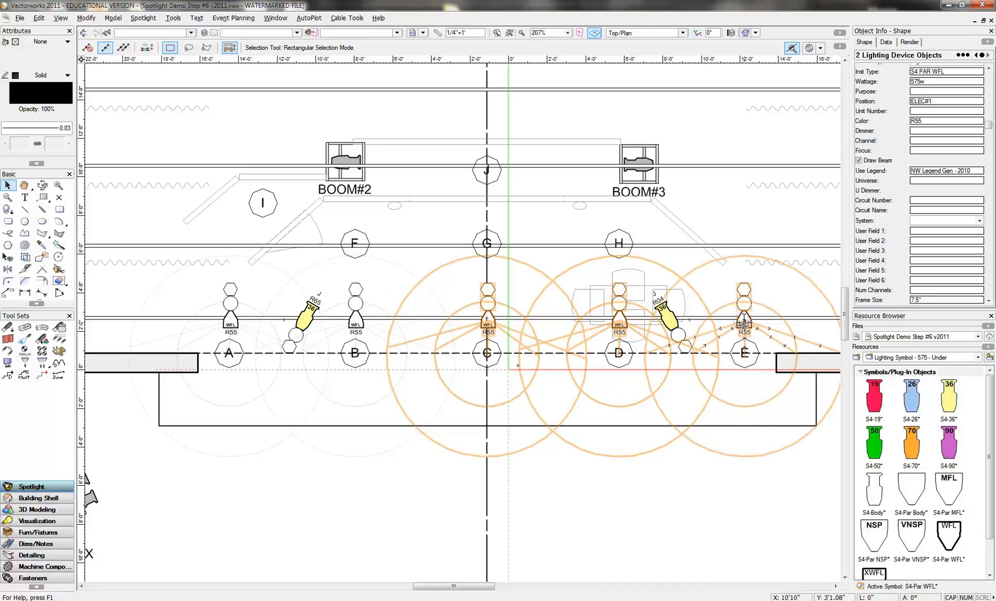
pyautogui.keyDown('shift'); pyautogui.click(356, 322); pyautogui.keyUp('shift')
pyautogui.keyDown('shift'); pyautogui.click(230, 321); pyautogui.keyUp('shift')
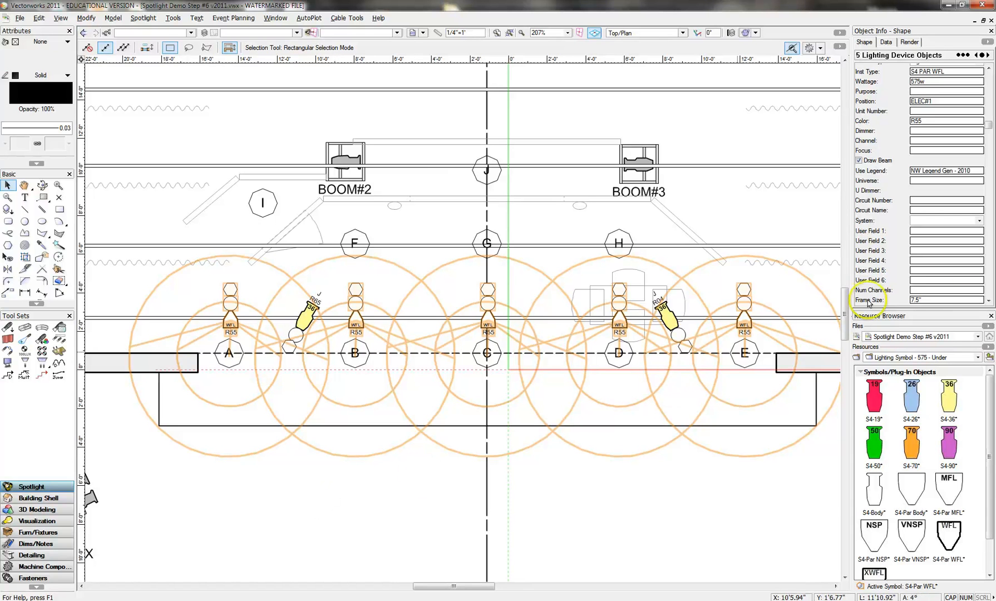
pyautogui.click(859, 161)
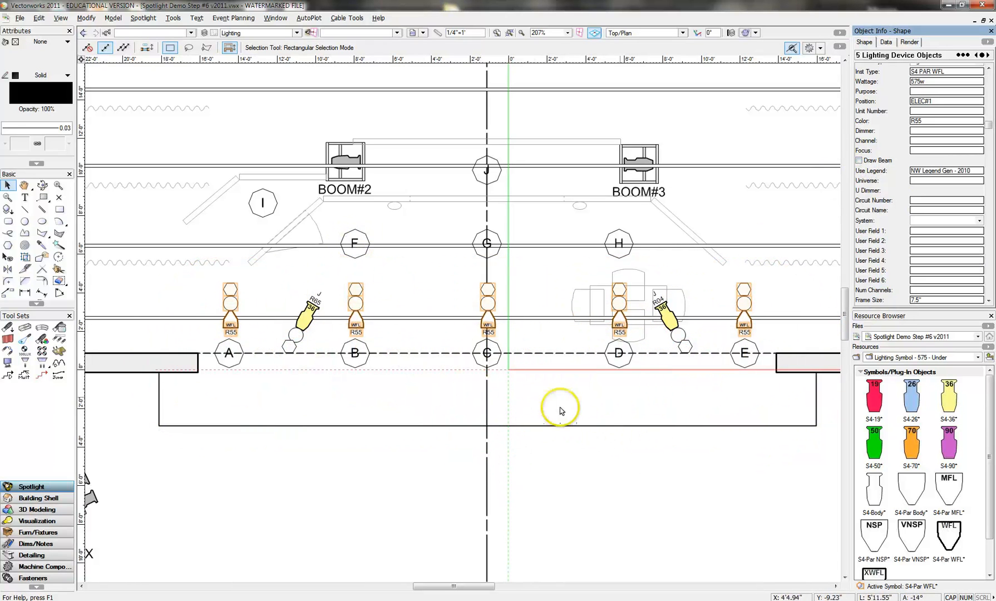
pyautogui.click(389, 299)
# - Duplicate the S4-Par WFL lights at areas B, C and D onto ELEC#2, aligning the copies with areas F, G and H
pyautogui.click(356, 305)
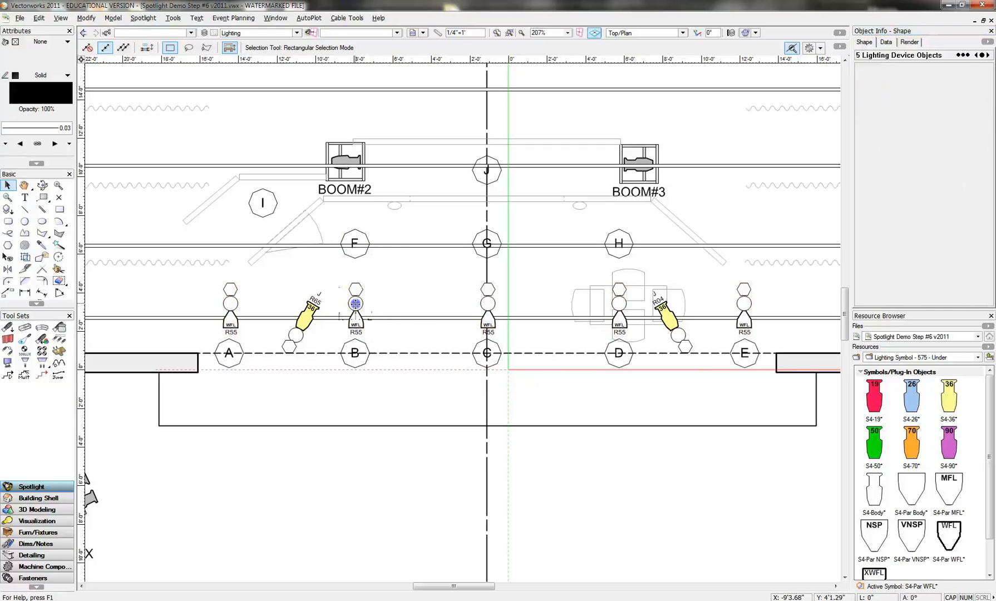
pyautogui.keyDown('shift'); pyautogui.click(490, 315); pyautogui.keyUp('shift')
pyautogui.keyDown('shift'); pyautogui.click(618, 305); pyautogui.keyUp('shift')
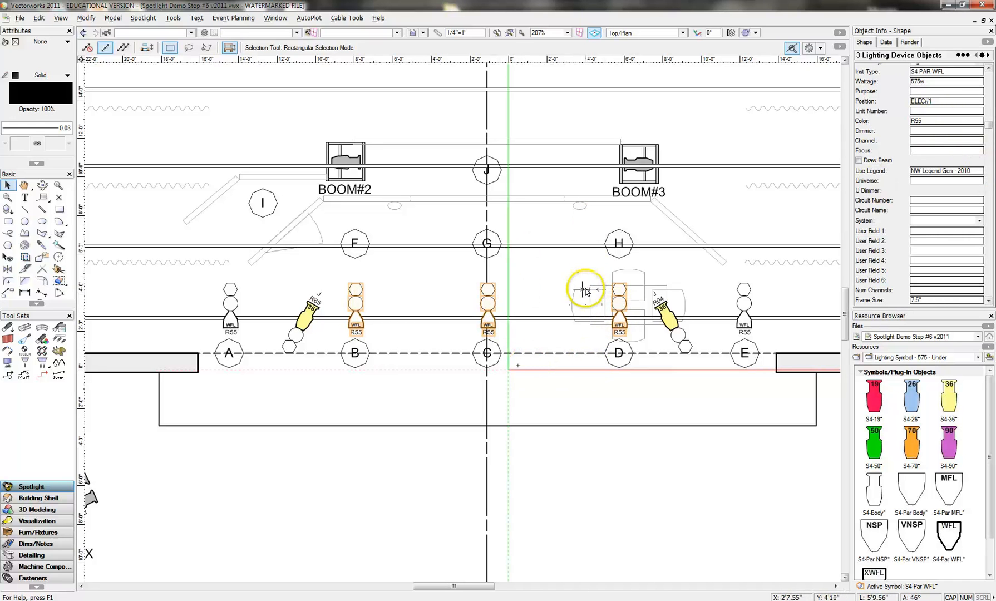
pyautogui.click(945, 101)
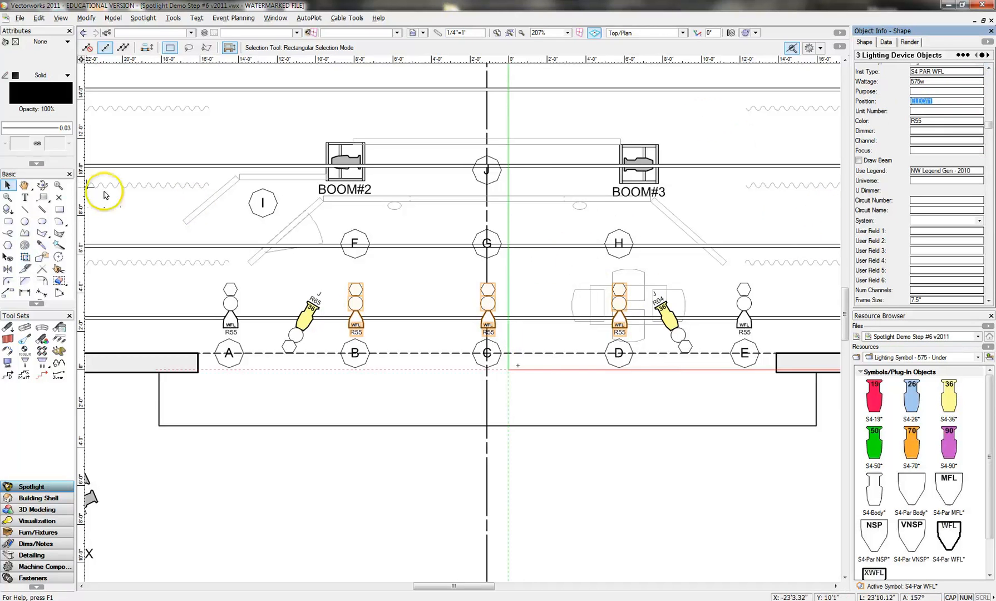
pyautogui.click(489, 315)
pyautogui.moveTo(488, 315); pyautogui.dragTo(493, 221)
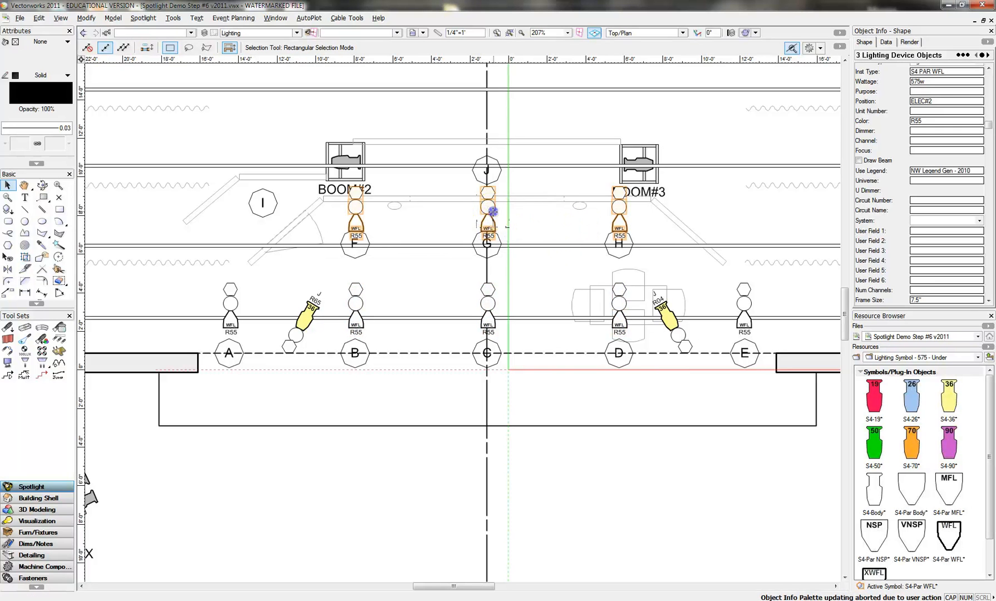
pyautogui.moveTo(491, 209); pyautogui.dragTo(494, 228)
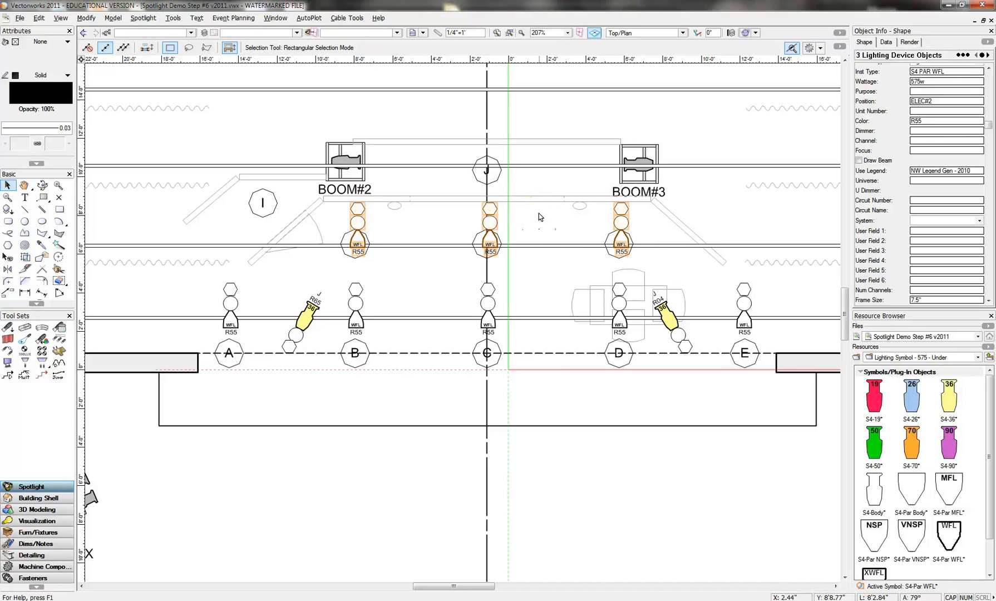
pyautogui.hotkey('shift', 'Left')
pyautogui.hotkey('shift', 'Left')
pyautogui.hotkey('shift', 'Left')
pyautogui.hotkey('shift', 'Left')
pyautogui.hotkey('shift', 'Left')
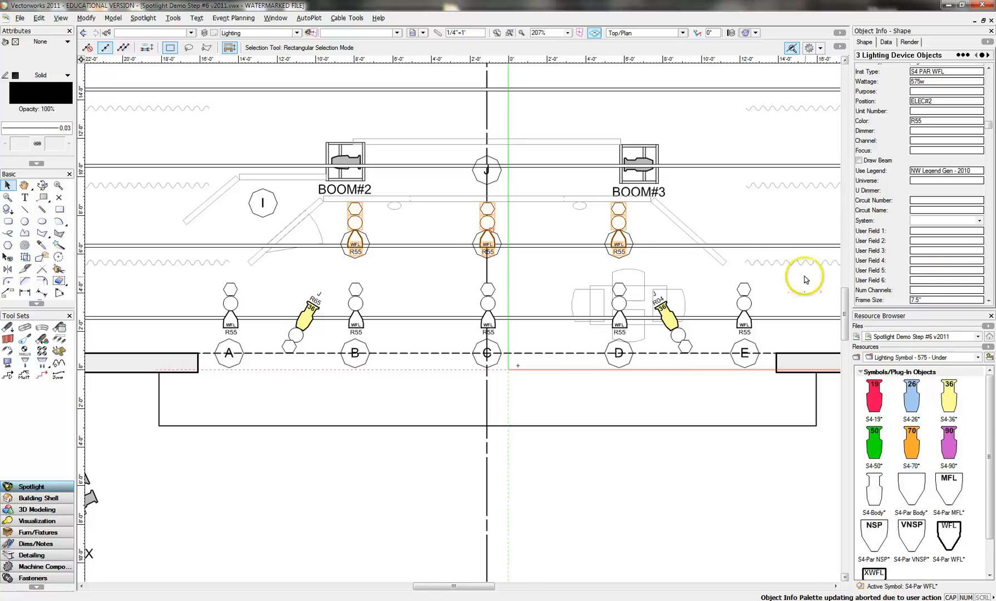
pyautogui.click(559, 275)
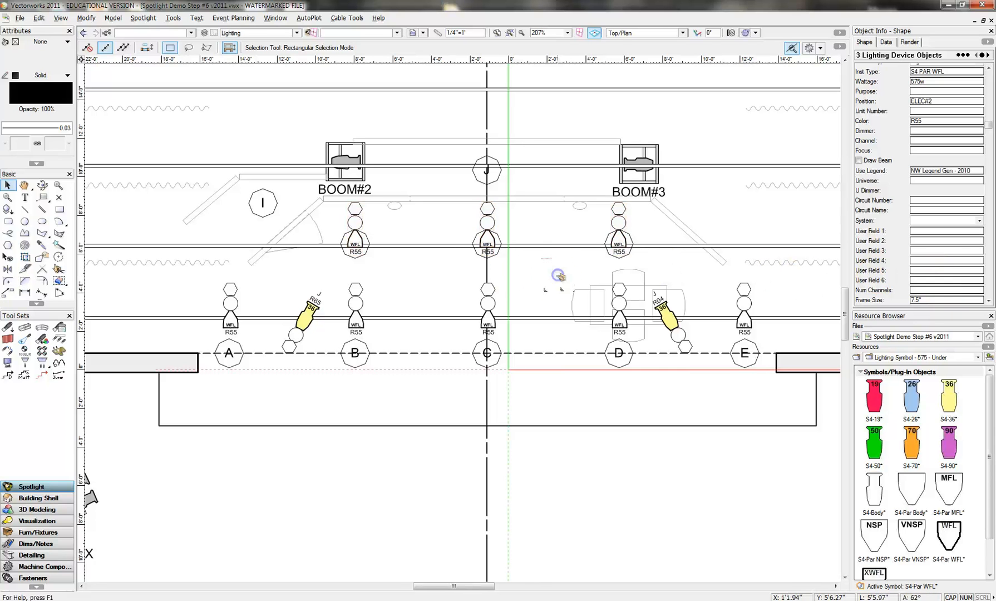
# - Set the focus of the three S4-Par WFL lights on ELEC#2 to F, G and H respectively
pyautogui.click(355, 242)
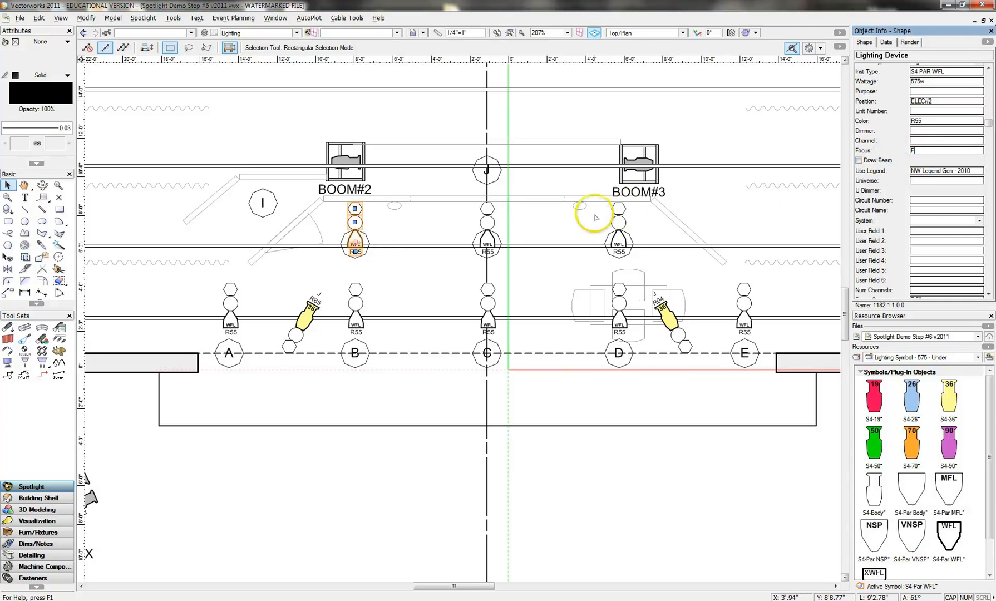
pyautogui.click(489, 226)
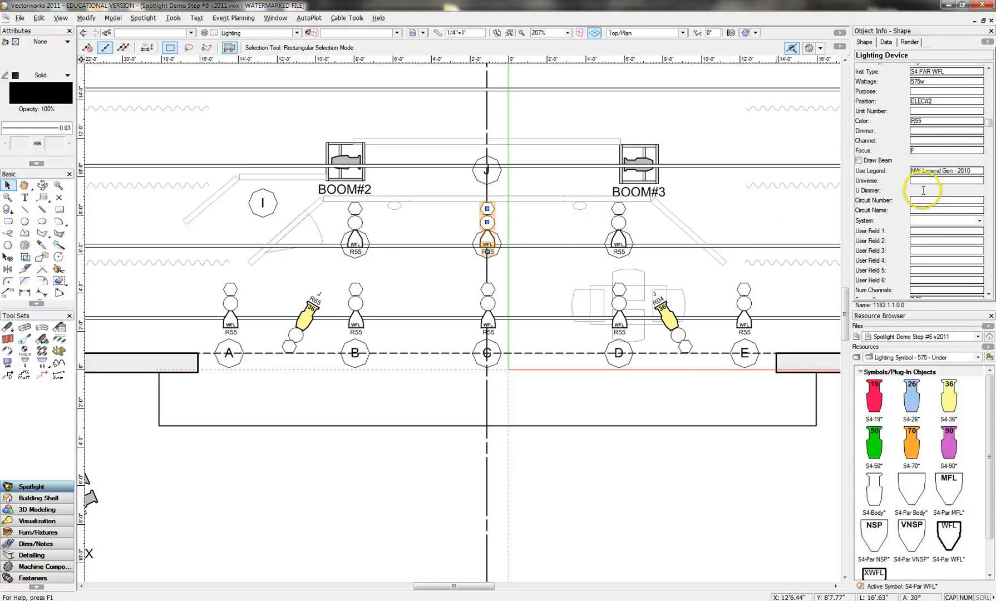
pyautogui.click(862, 149)
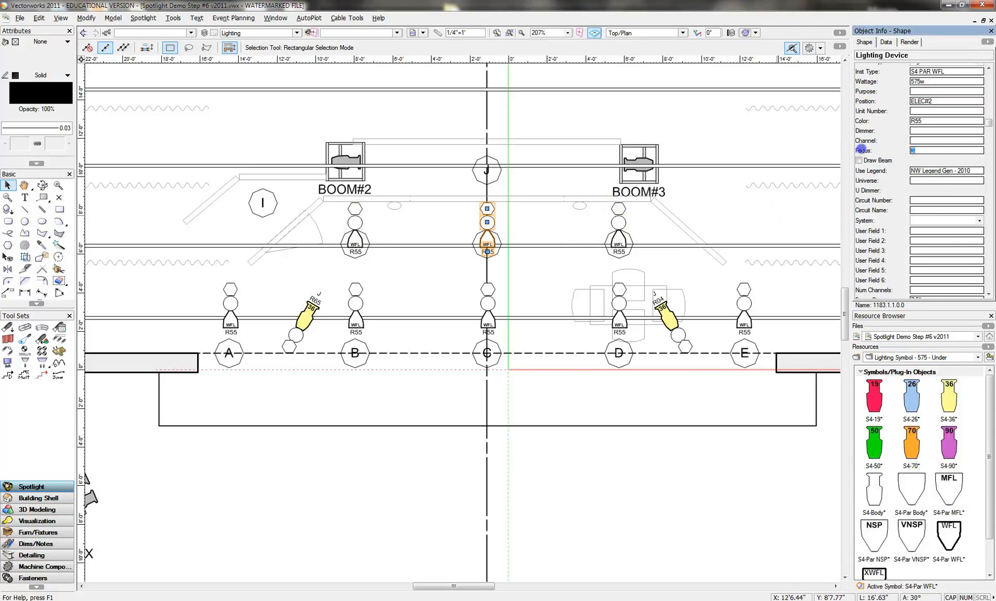
pyautogui.click(618, 241)
pyautogui.click(882, 151)
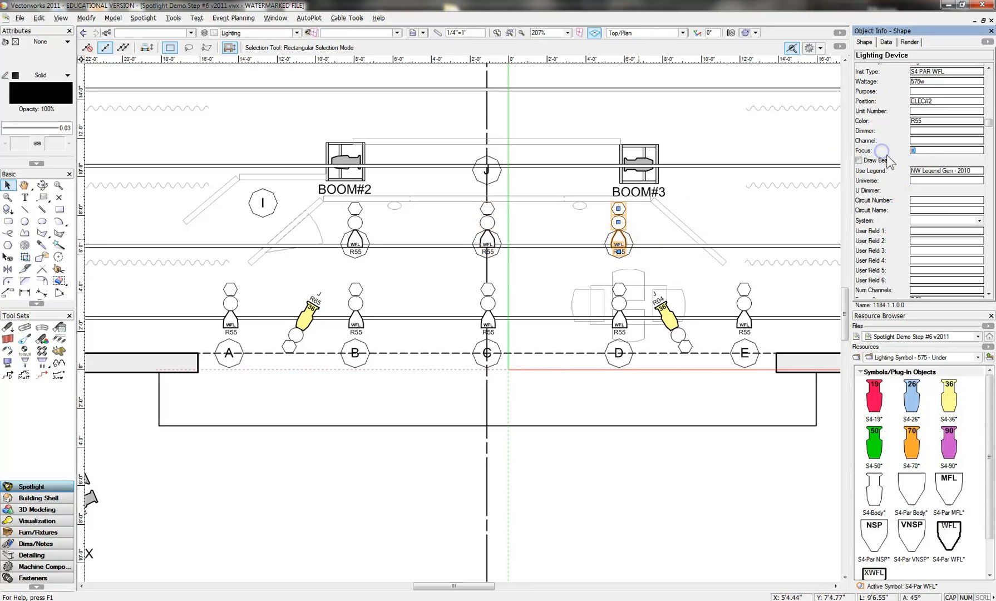
pyautogui.write('H')
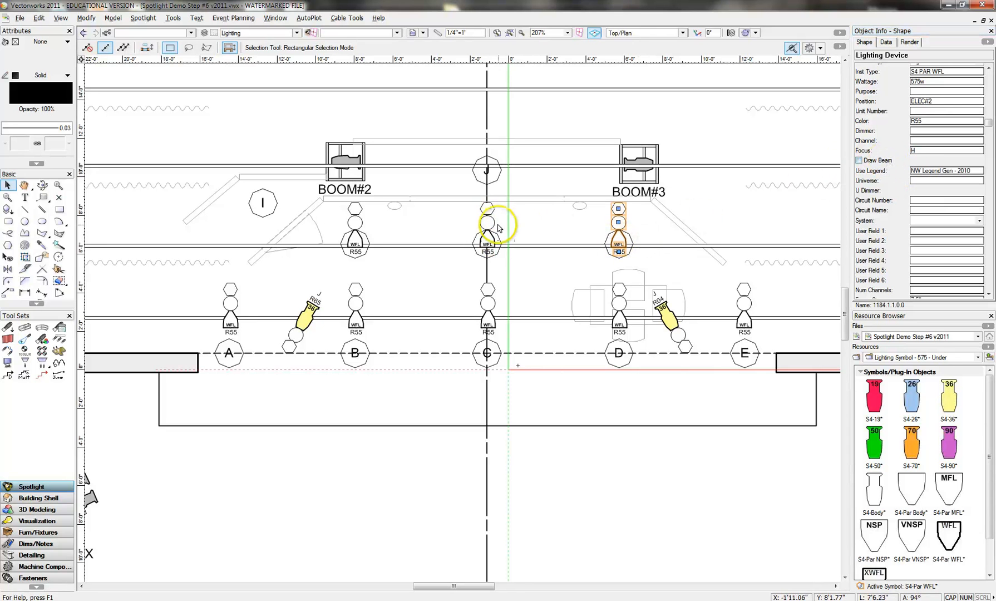
# - Preview the beams of the three S4-Par WFL lights on ELEC#2, turning the beam display off again after checking coverage
pyautogui.click(491, 225)
pyautogui.keyDown('shift'); pyautogui.click(355, 223); pyautogui.keyUp('shift')
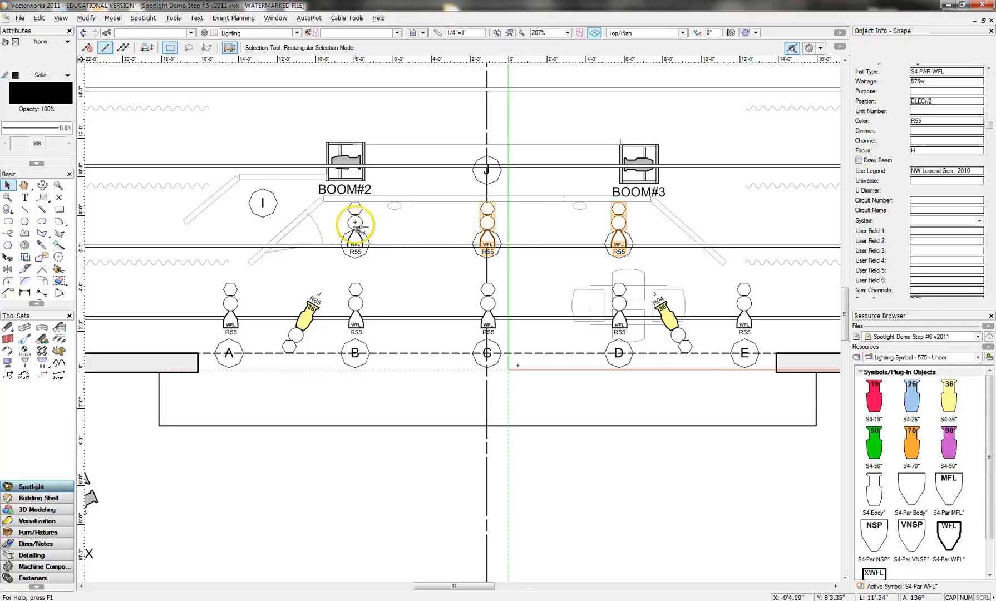
pyautogui.click(859, 161)
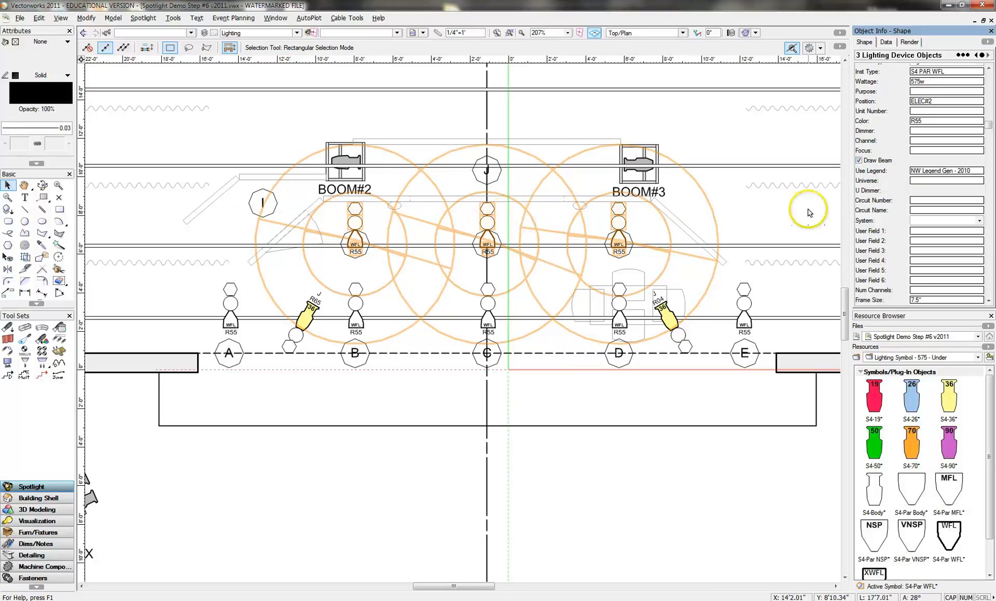
pyautogui.click(859, 161)
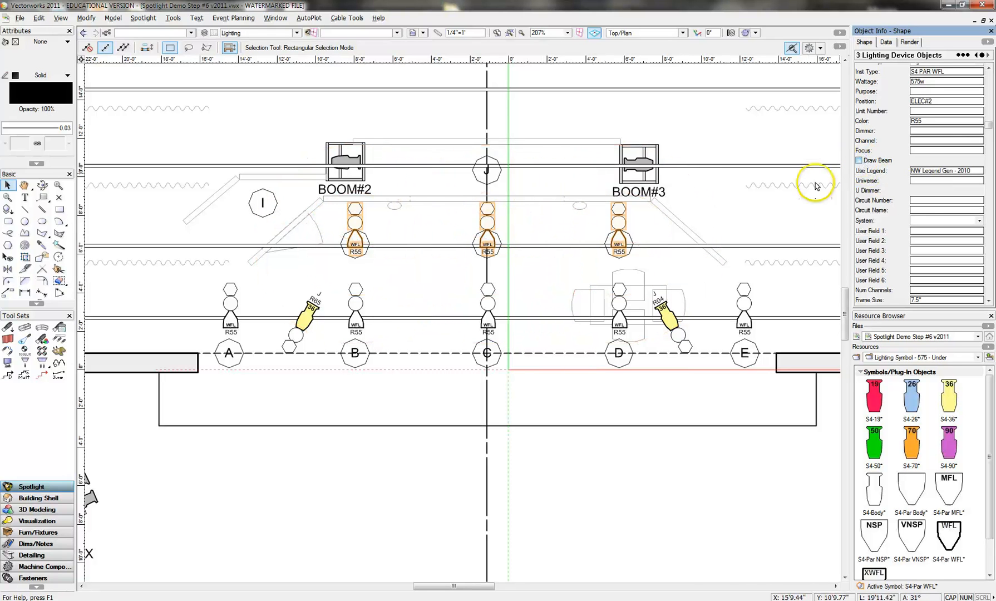
pyautogui.click(778, 227)
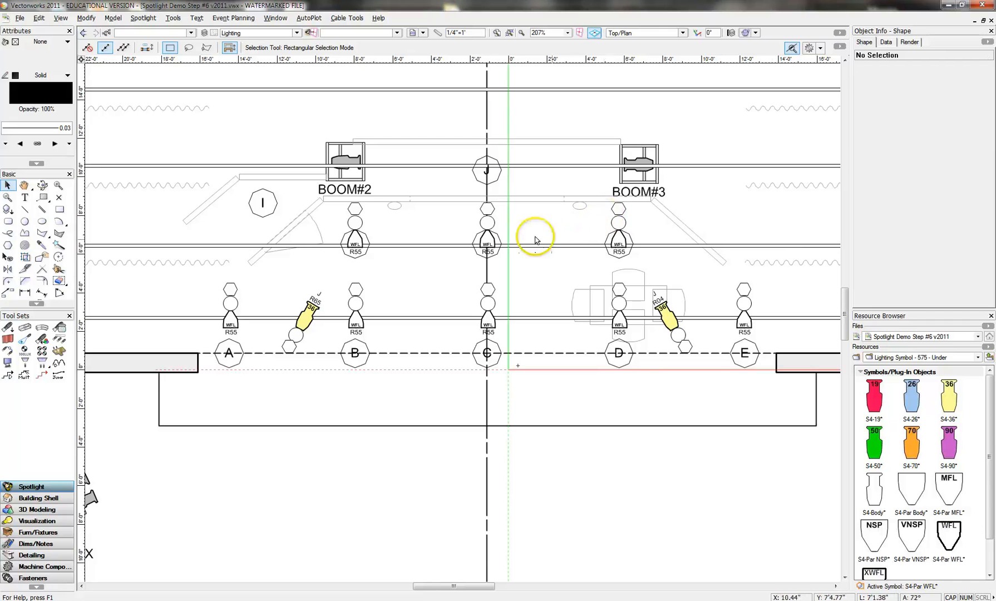
# - Duplicate the S4-Par WFL at area G onto ELEC#3 at area J and set the copy's focus to J
pyautogui.click(493, 242)
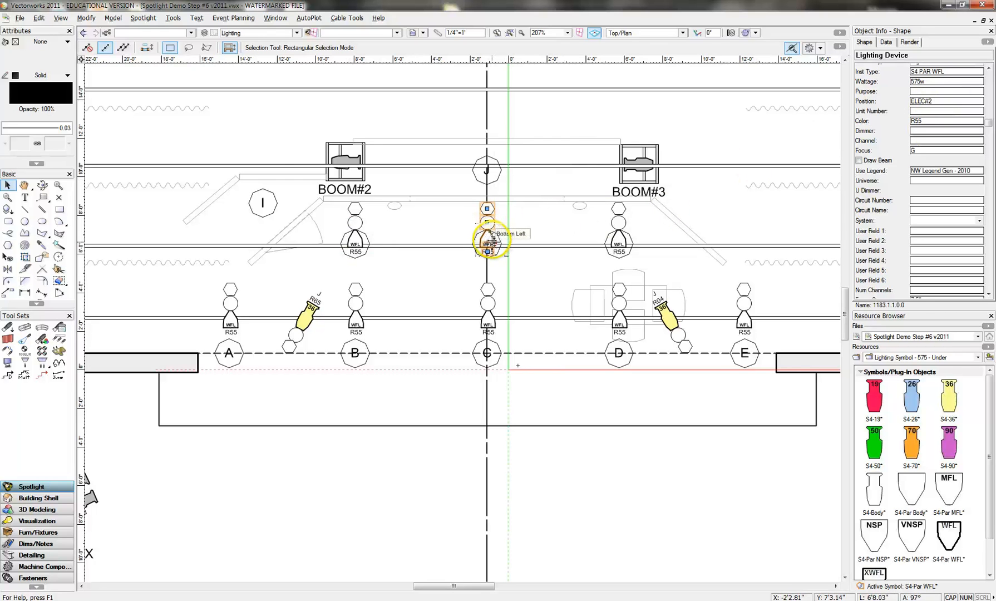
pyautogui.moveTo(494, 238)
pyautogui.mouseDown()
pyautogui.moveTo(495, 164)
pyautogui.moveTo(500, 173)
pyautogui.mouseUp()
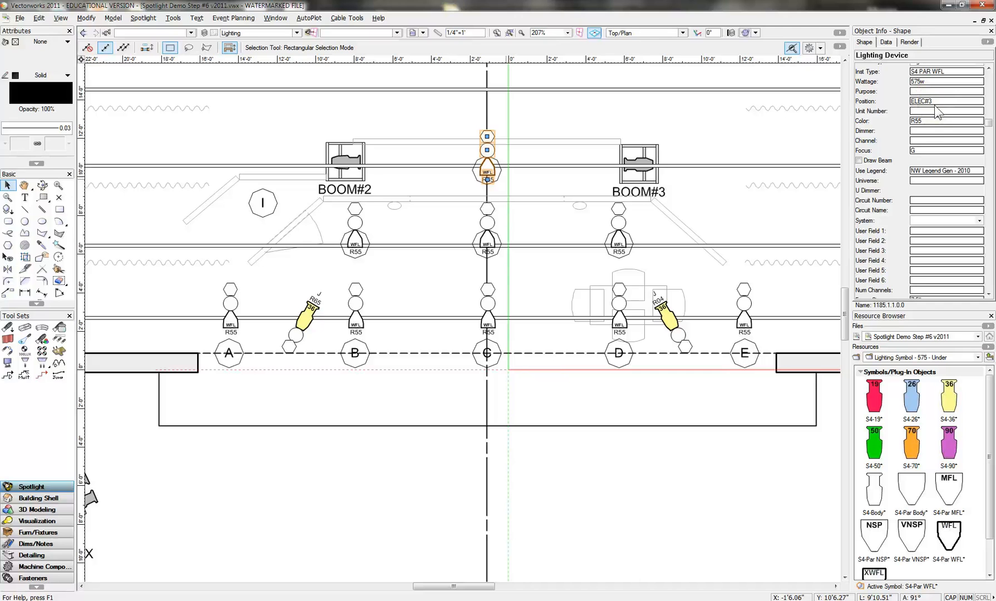
pyautogui.click(921, 150)
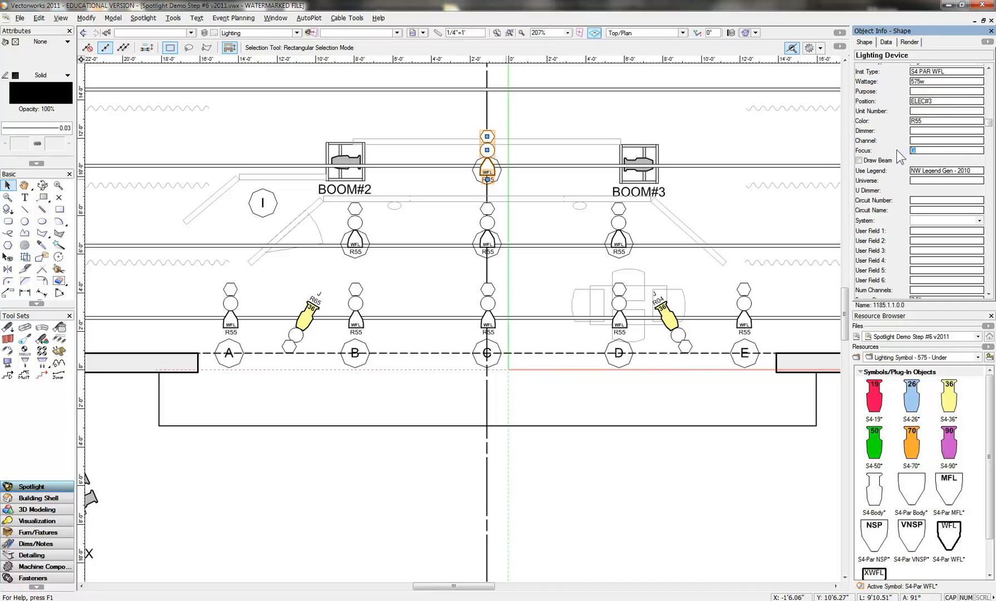
pyautogui.click(898, 151)
pyautogui.write('J')
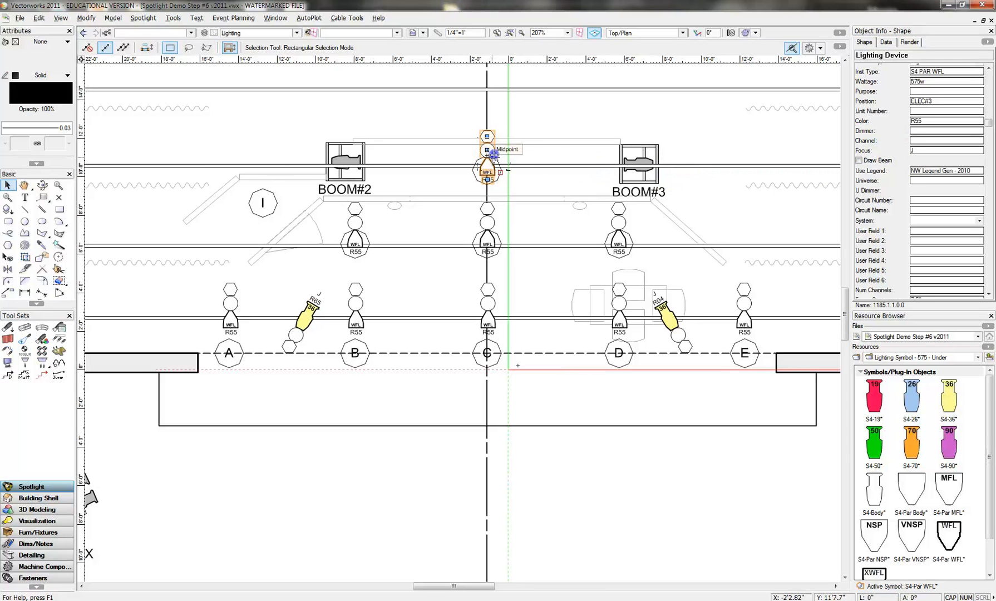
# - Duplicate the S4-Par WFL at area J along ELEC#3 to upstage of area I, set its focus to I, and create a backup copy
pyautogui.moveTo(495, 155); pyautogui.dragTo(267, 160)
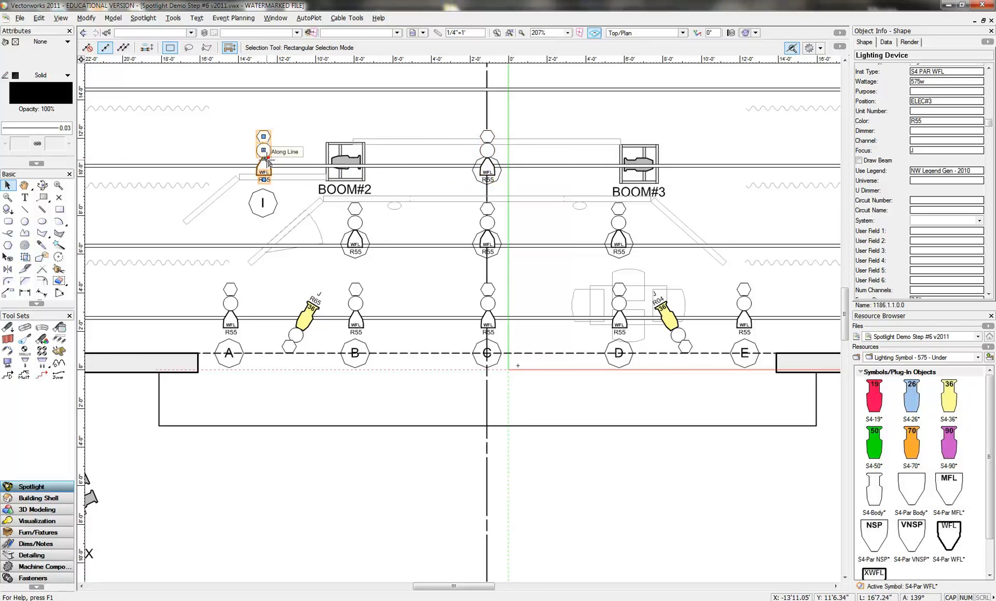
pyautogui.click(910, 149)
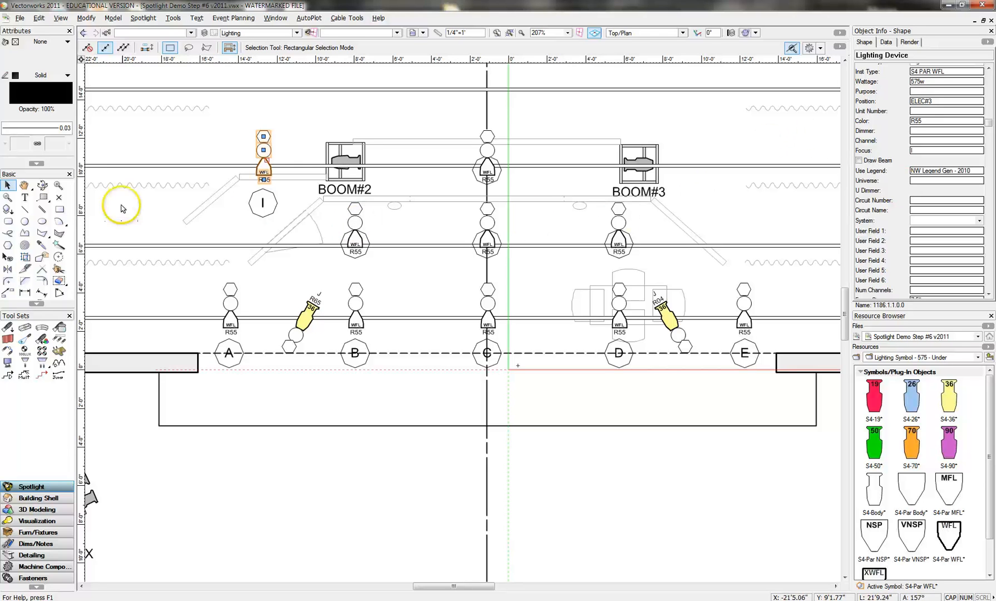
pyautogui.click(184, 143)
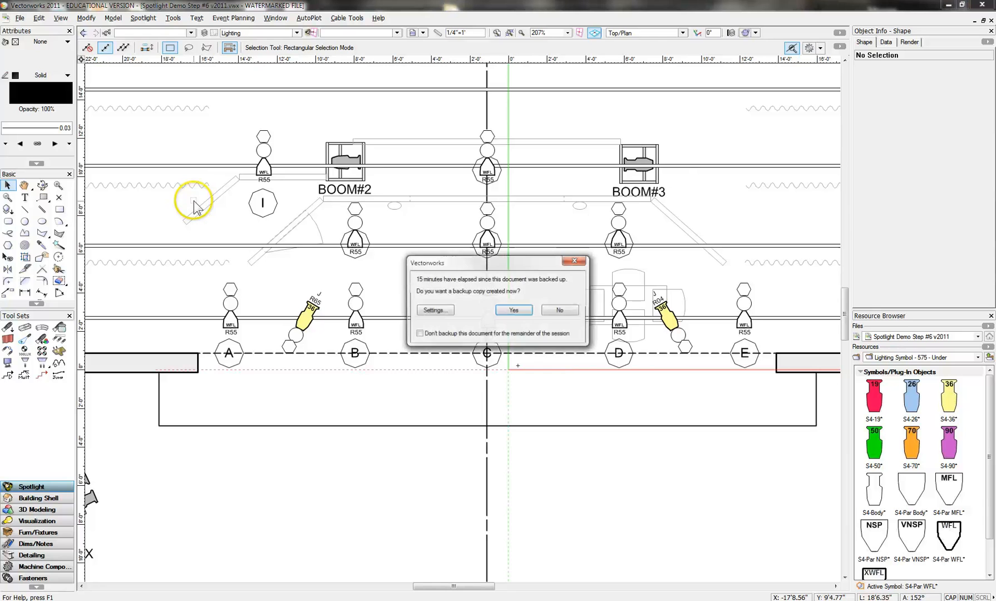
pyautogui.click(514, 310)
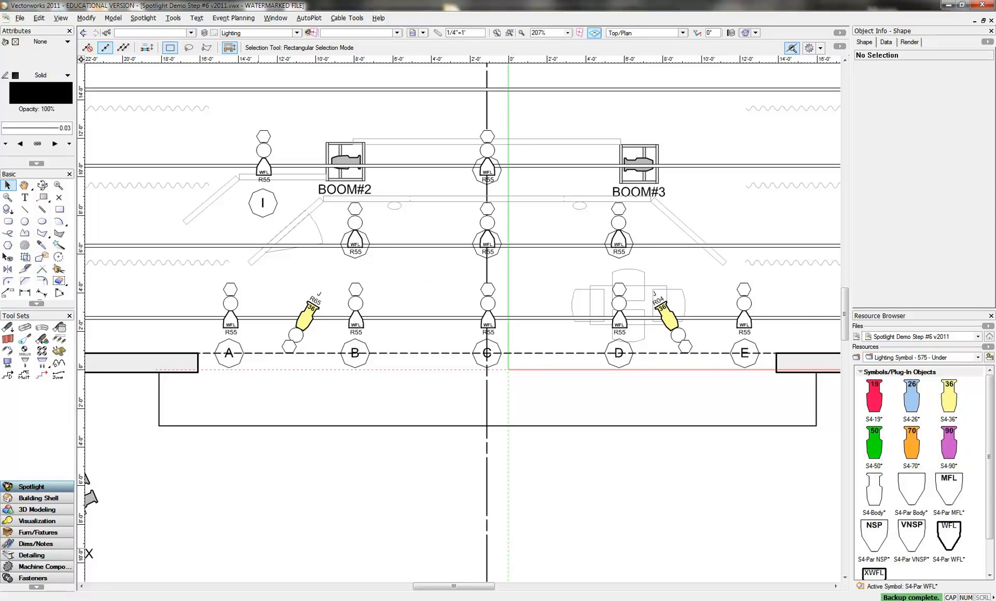
# - Insert an S4-50 instrument at the stage-right end of ELEC#1 beside BOOM#1, angled diagonally downstage
pyautogui.moveTo(452, 587); pyautogui.dragTo(446, 589)
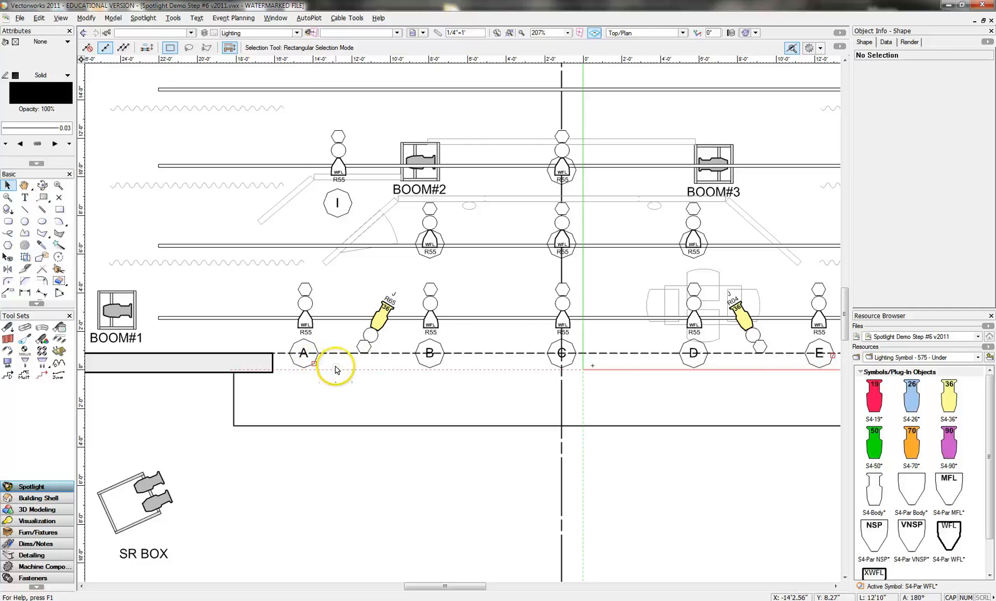
pyautogui.rightClick(874, 445)
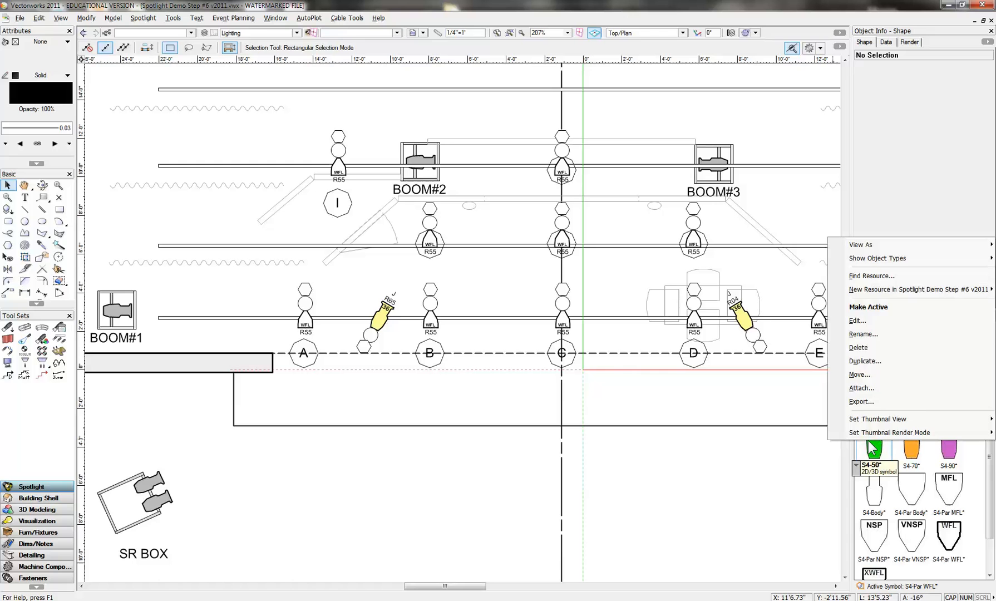
pyautogui.click(869, 307)
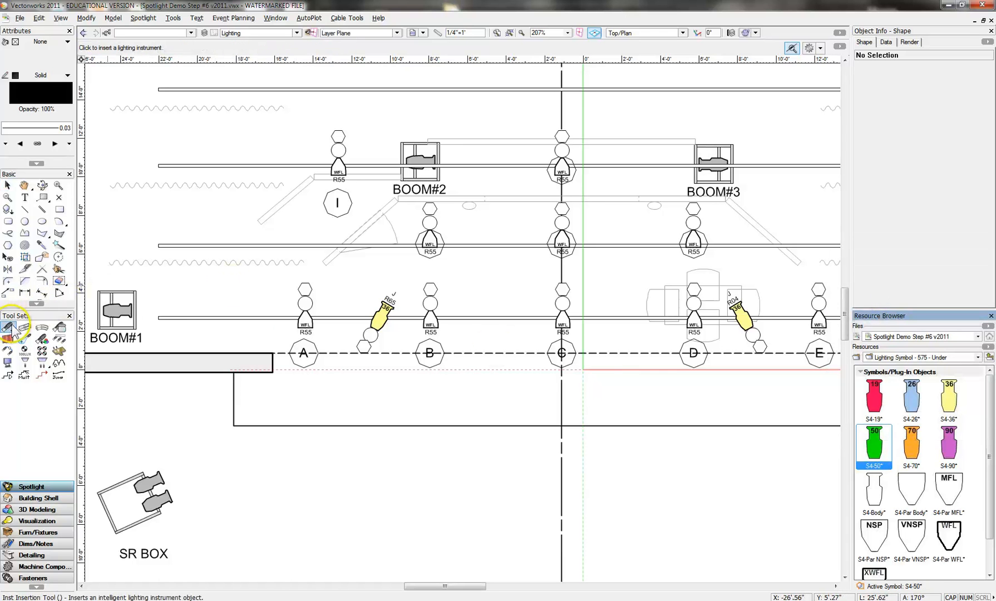
pyautogui.click(162, 318)
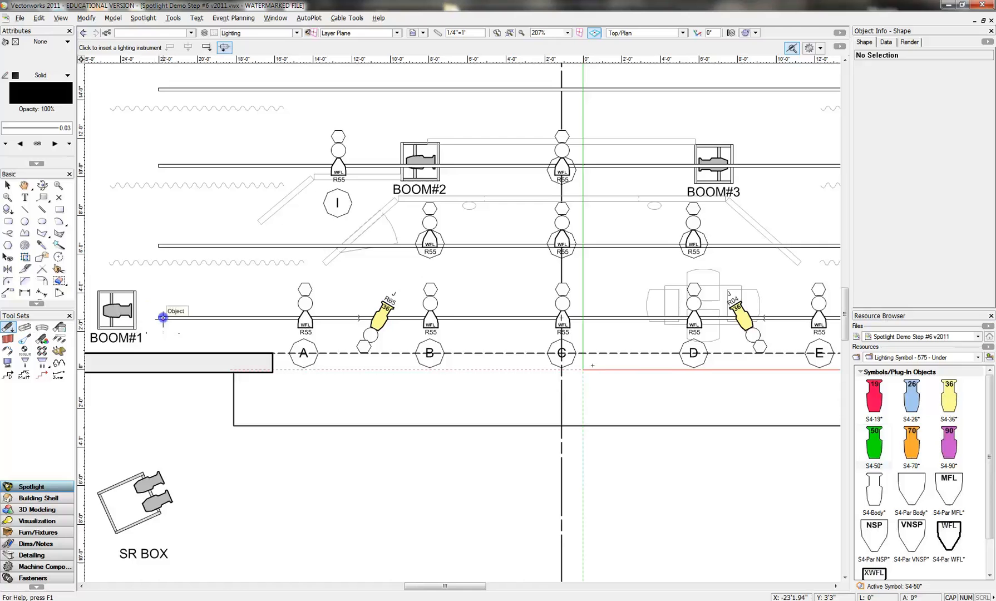
pyautogui.click(143, 337)
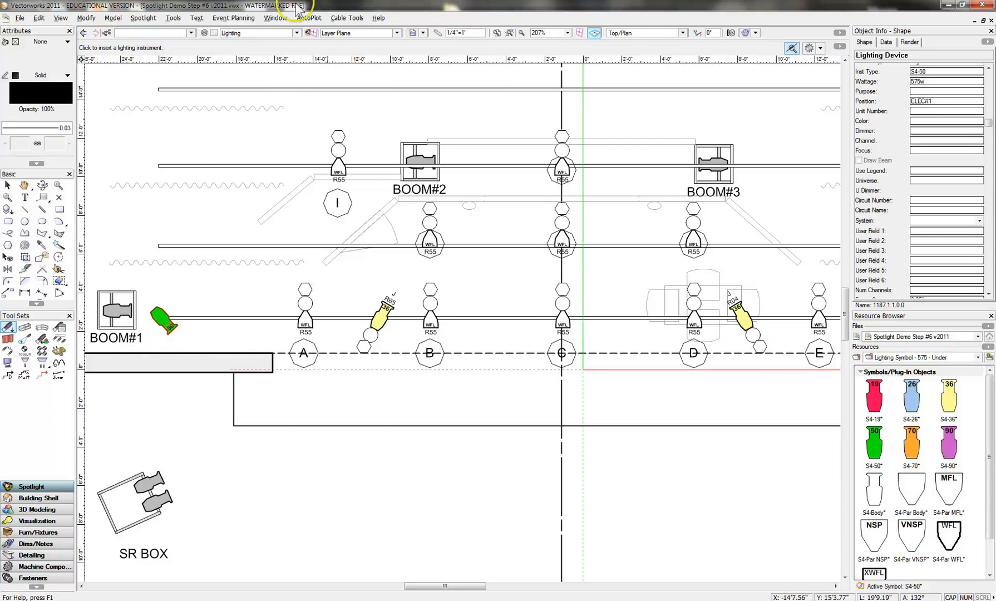
# - Assign the NW Legend Gen - 2010 label legend to the new S4-50 beside BOOM#1
pyautogui.click(144, 18)
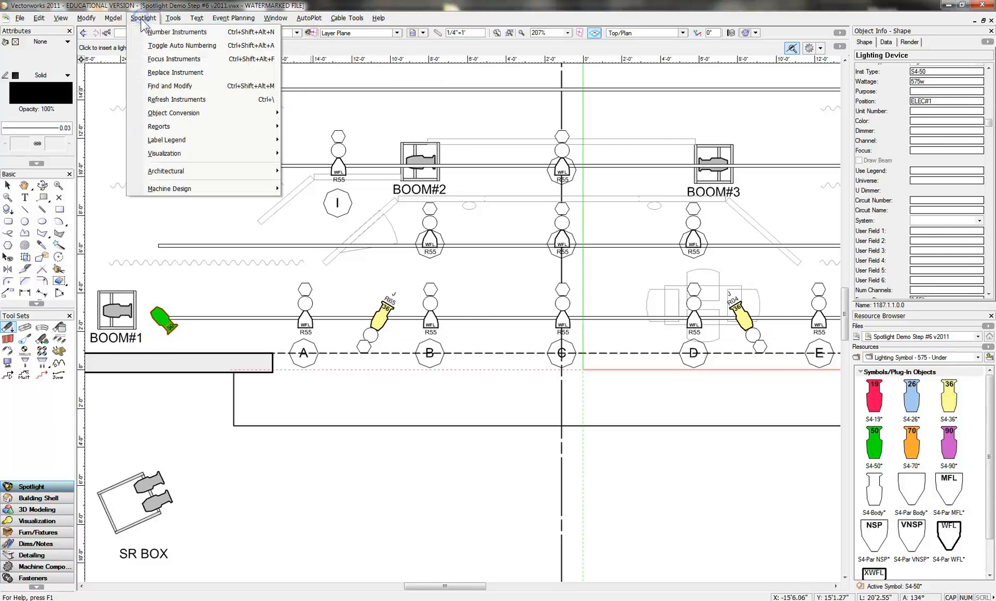
pyautogui.moveTo(179, 140)
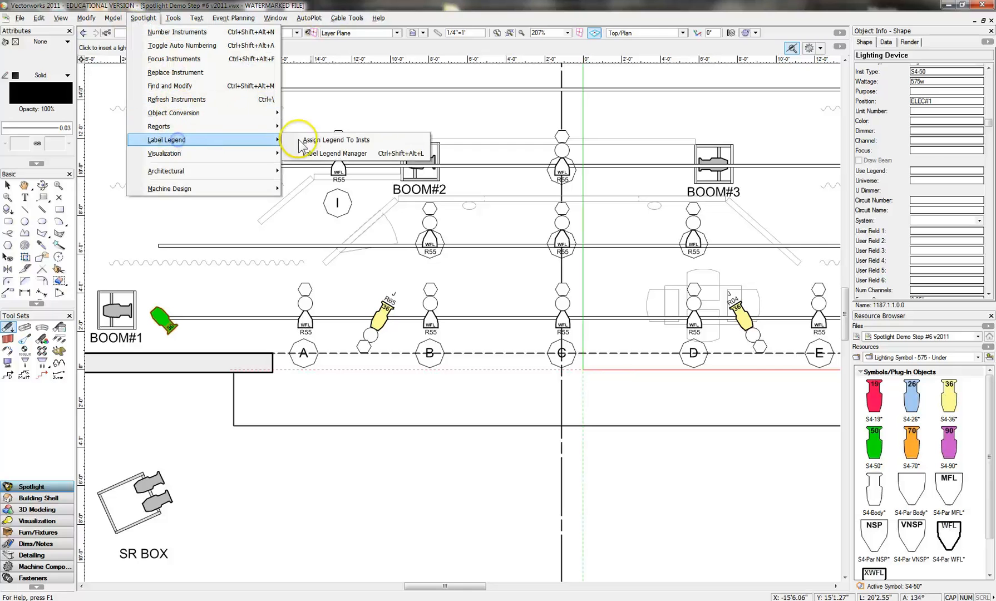
pyautogui.click(334, 139)
pyautogui.click(476, 267)
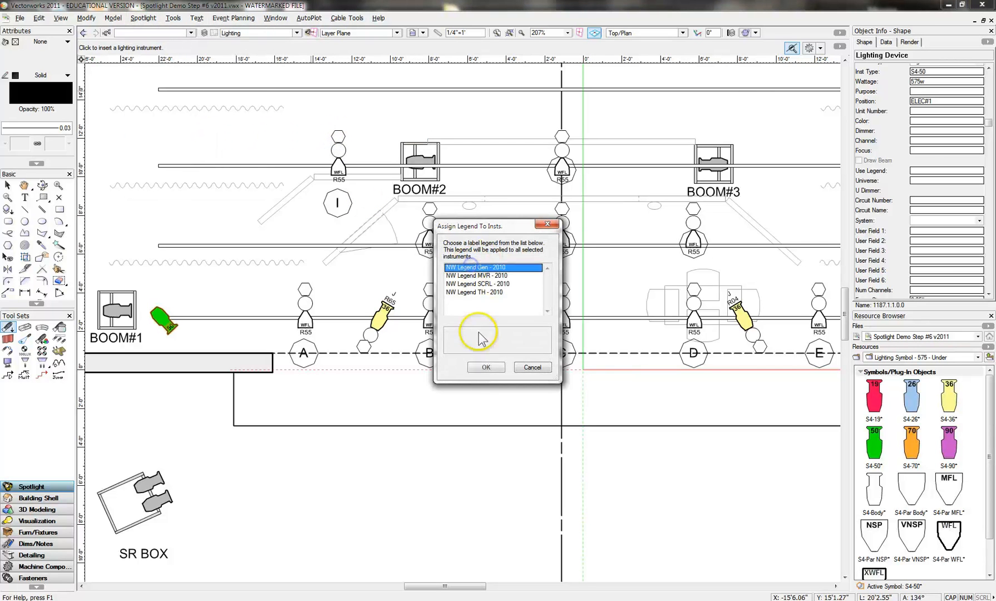
pyautogui.click(480, 366)
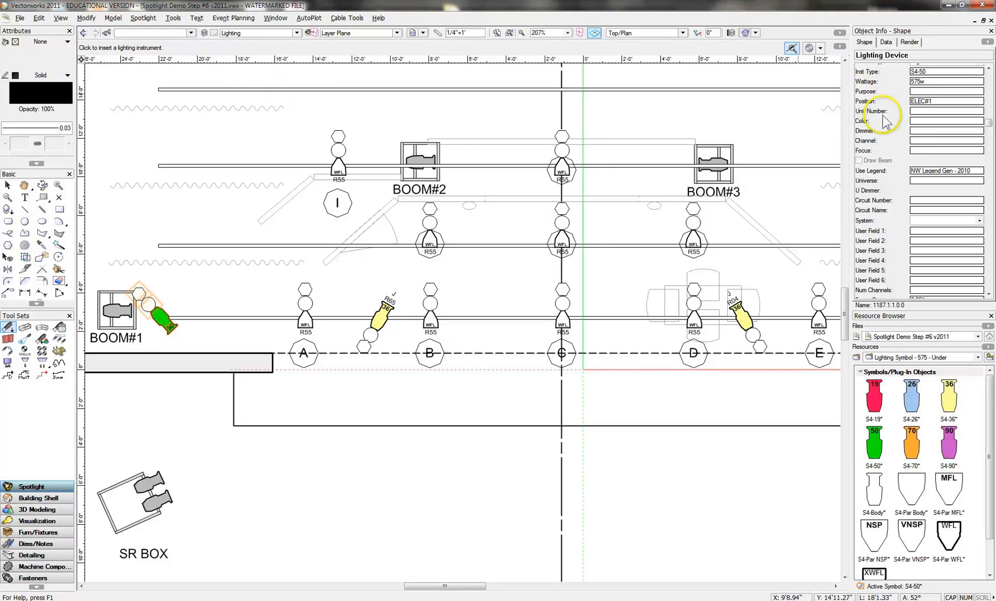
# - Set the focus of the S4-50 beside BOOM#1 to A and turn on its beam display
pyautogui.click(918, 149)
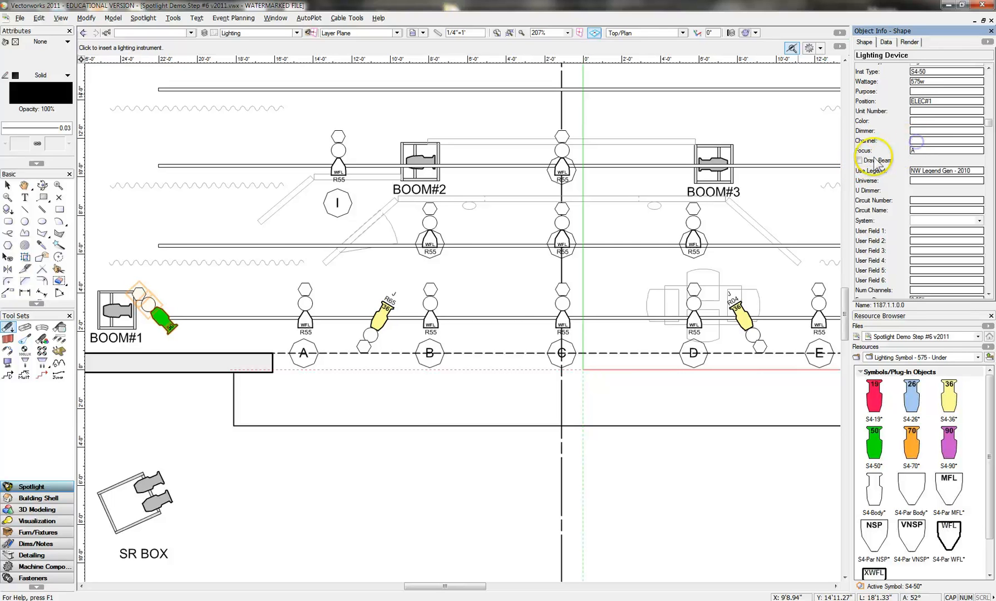
pyautogui.click(860, 161)
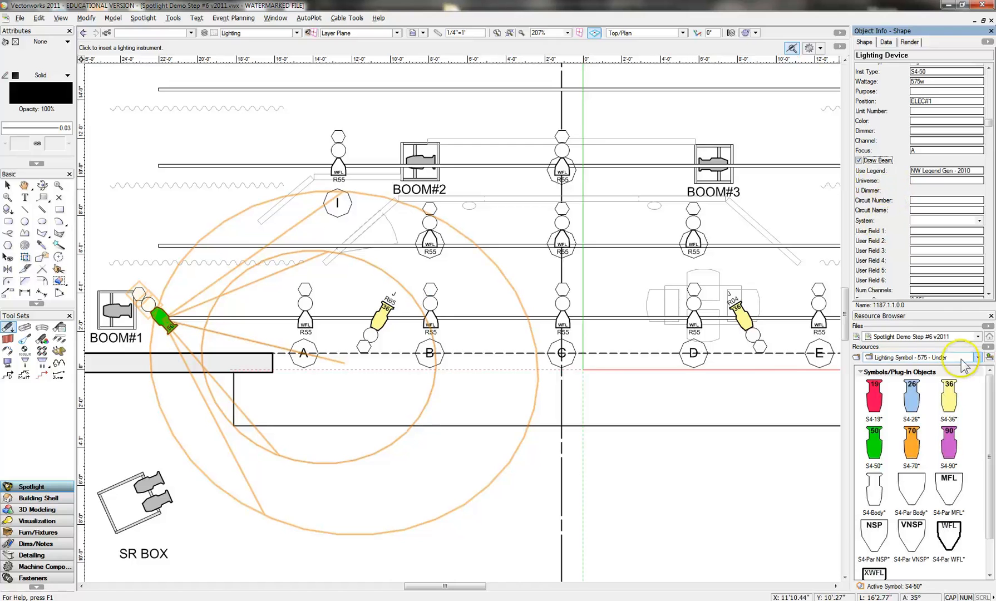
# - Make the S4-36 symbol active and replace the S4-50 beside BOOM#1 with it
pyautogui.click(949, 397)
pyautogui.rightClick(949, 398)
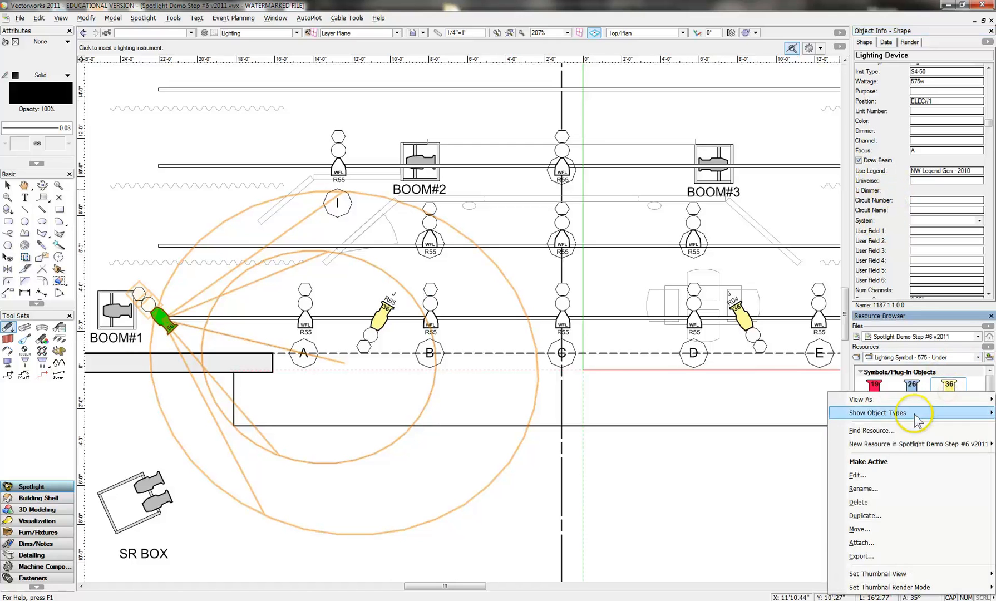
pyautogui.click(896, 461)
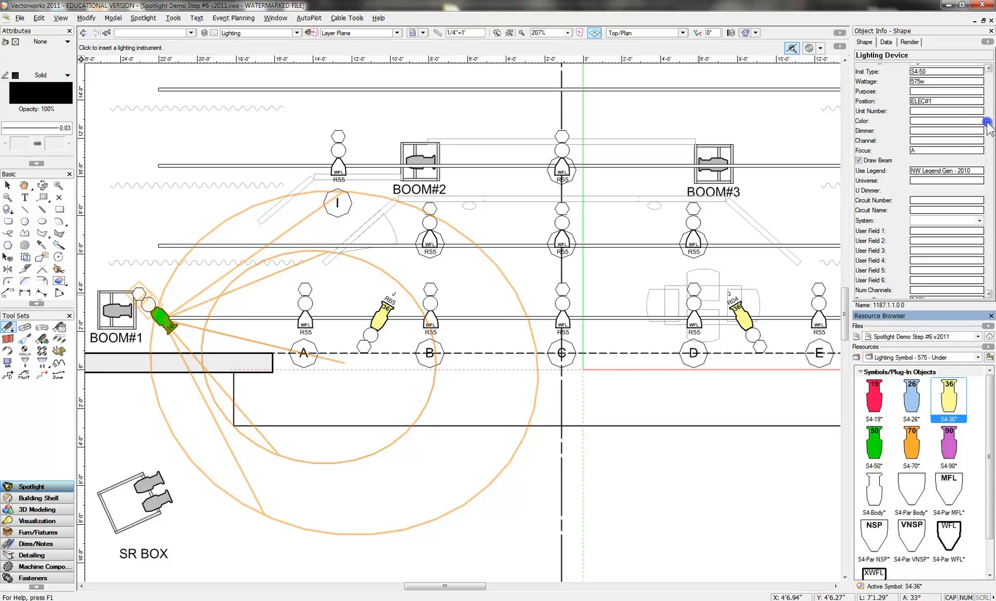
pyautogui.moveTo(989, 124); pyautogui.dragTo(989, 218)
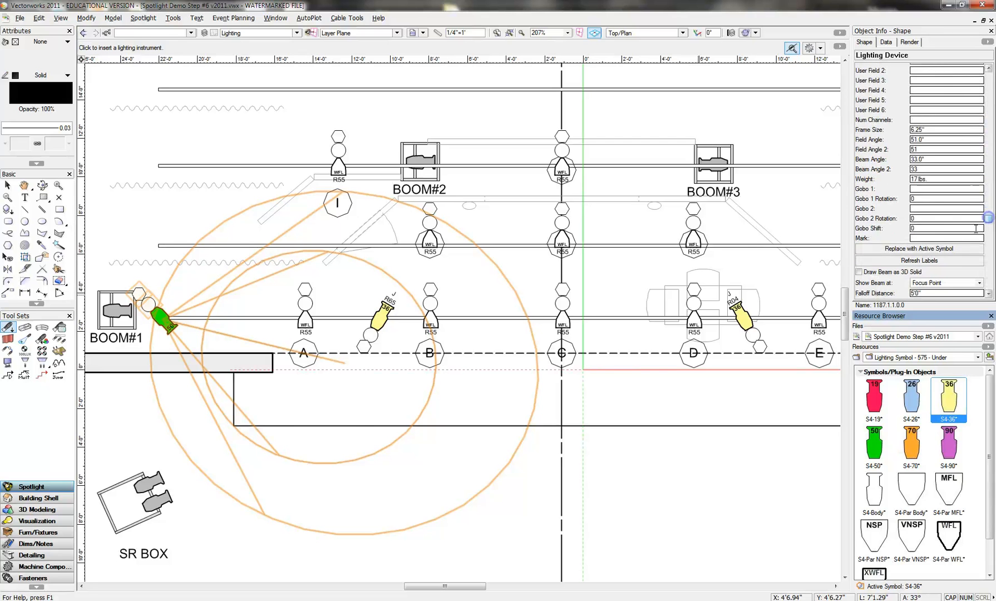
pyautogui.click(950, 250)
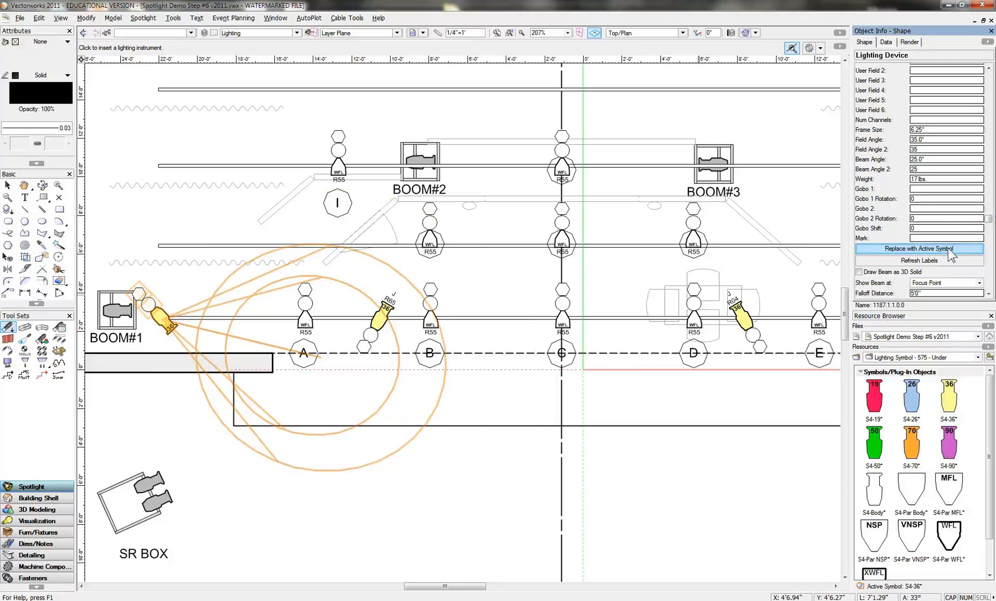
# - Set the color of the S4-36 beside BOOM#1 to R69
pyautogui.click(922, 229)
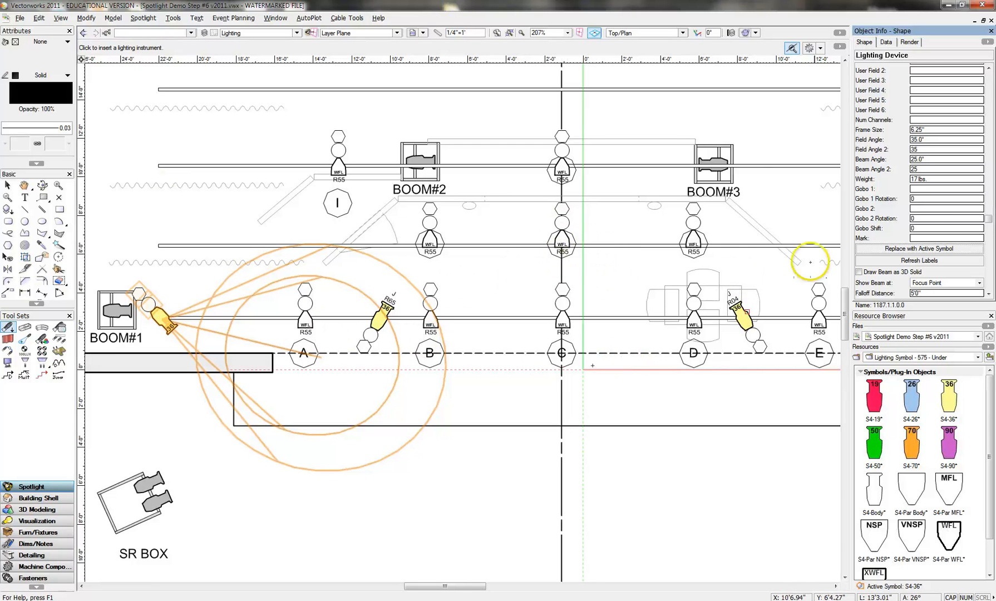
pyautogui.moveTo(989, 222); pyautogui.dragTo(988, 103)
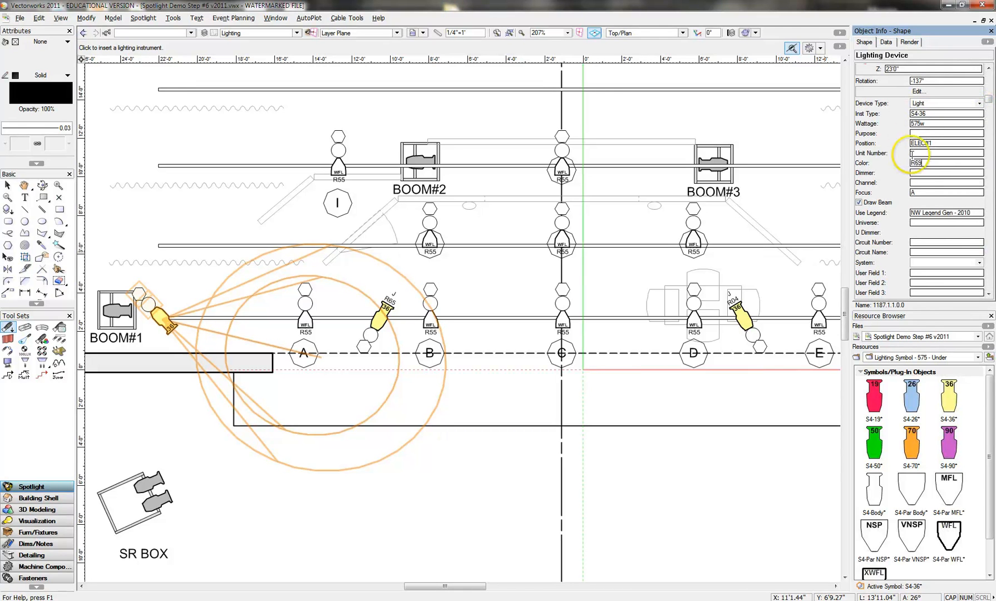
pyautogui.press('Return')
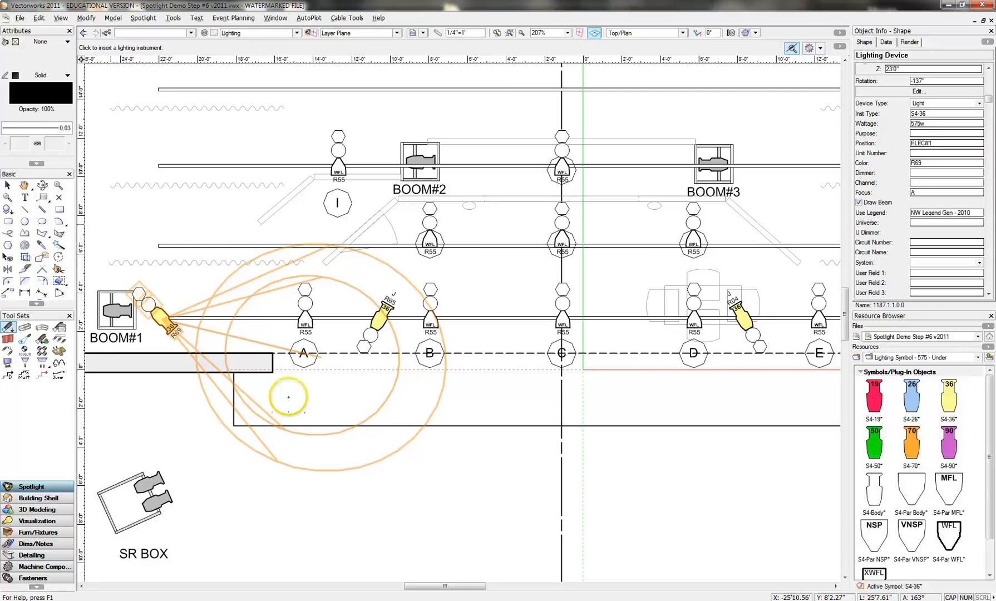
# - Duplicate the R69 S4-36 four times along ELEC#1, placing three copies before the area A light and one just past it
pyautogui.click(8, 185)
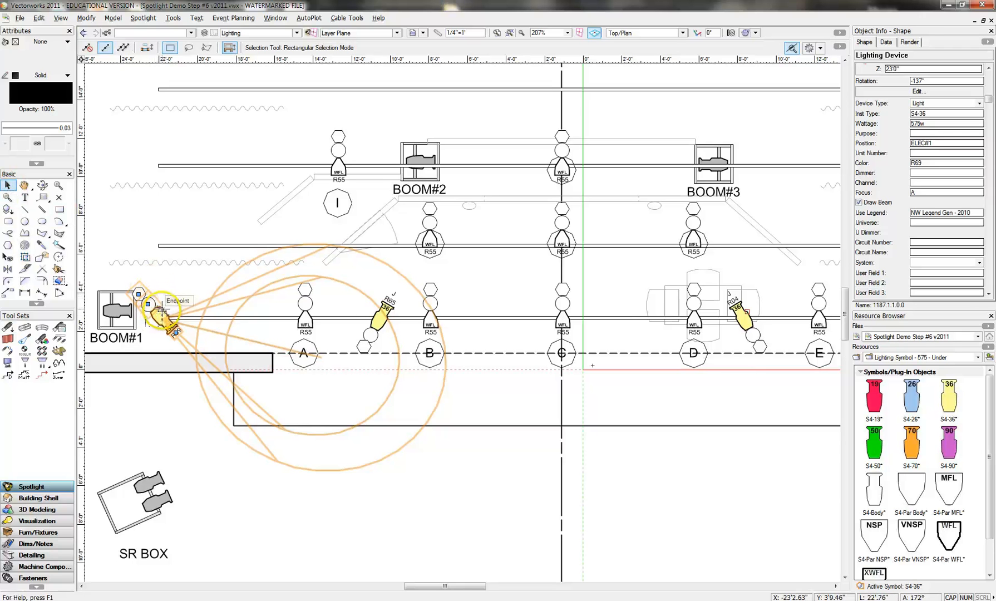
pyautogui.moveTo(162, 310); pyautogui.dragTo(199, 312)
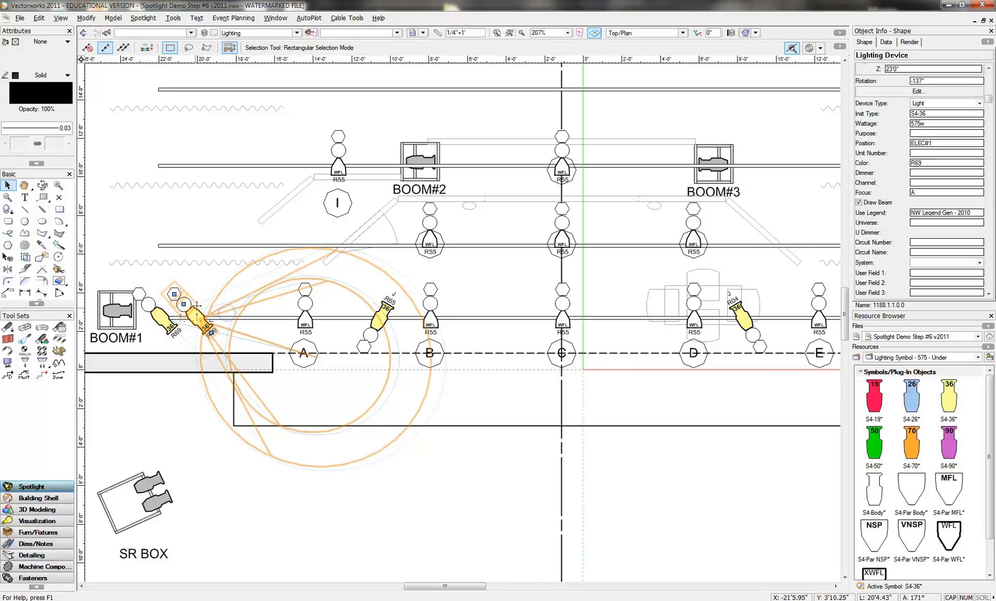
pyautogui.moveTo(197, 305); pyautogui.dragTo(273, 315)
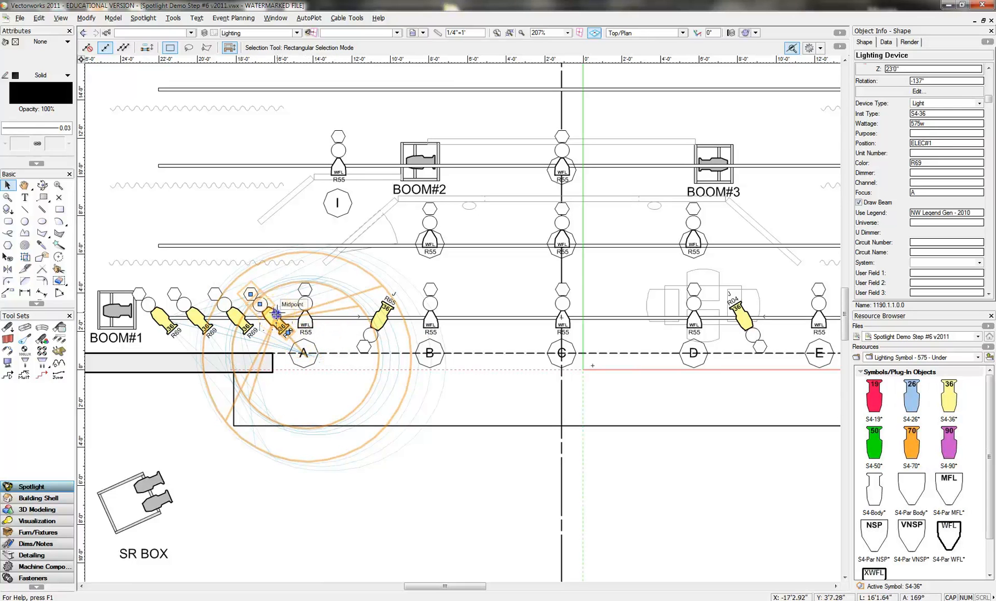
pyautogui.moveTo(277, 315); pyautogui.dragTo(341, 321)
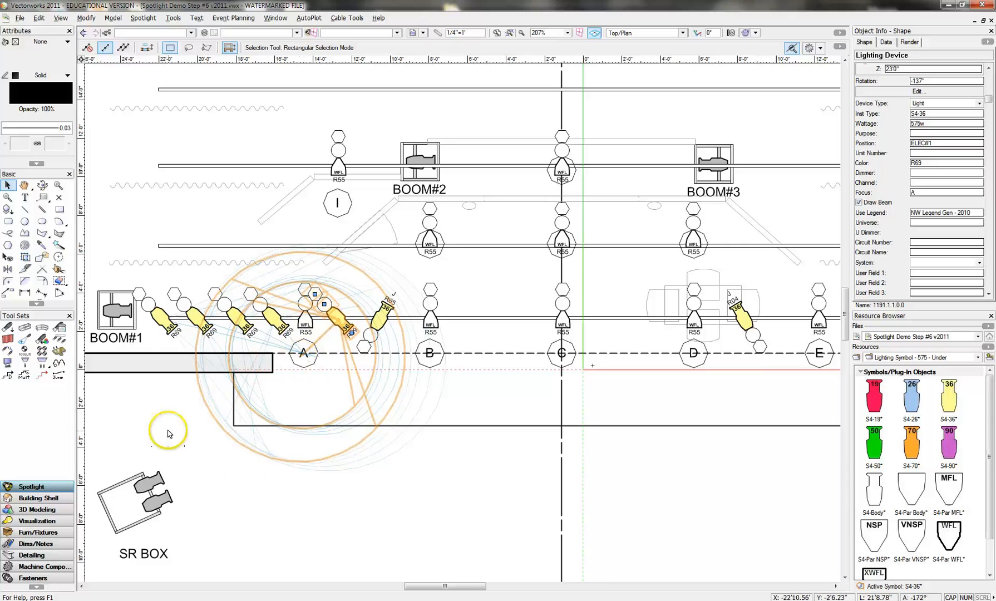
# - Set the focus of the second R69 S4-36 on ELEC#1 to B and the third to C
pyautogui.click(186, 427)
pyautogui.click(190, 334)
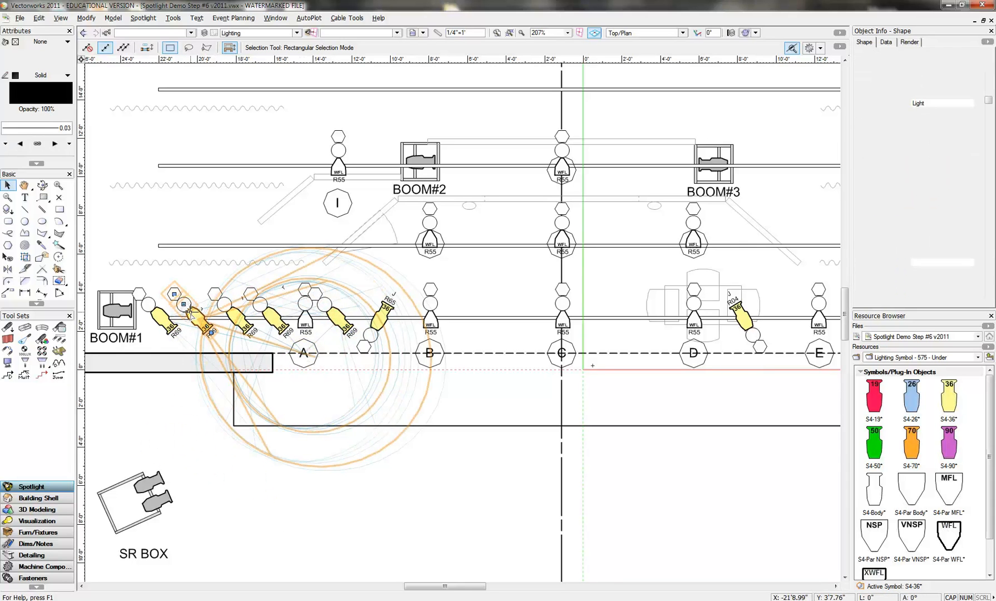
pyautogui.click(917, 192)
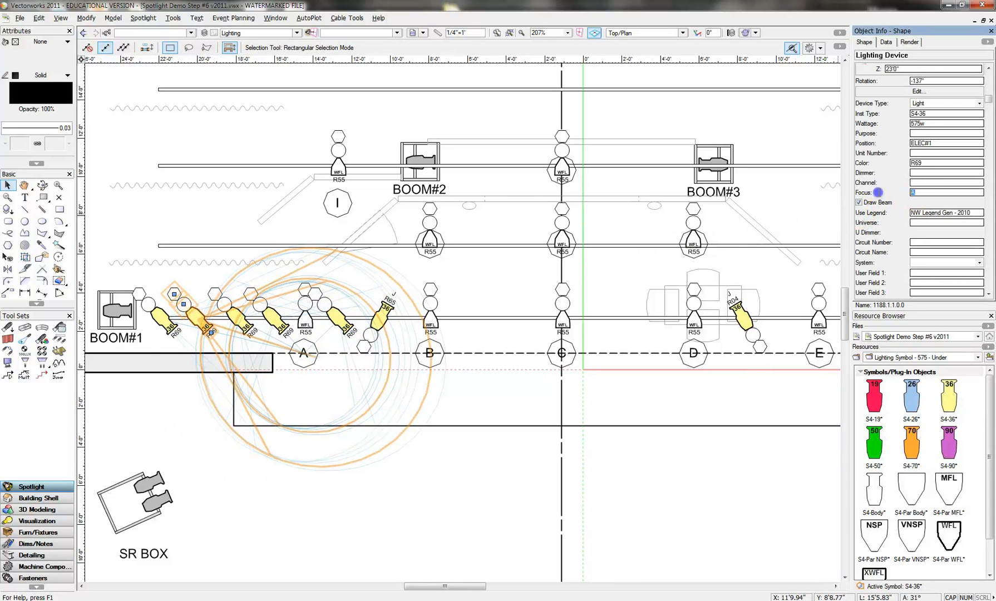
pyautogui.click(239, 316)
pyautogui.click(215, 293)
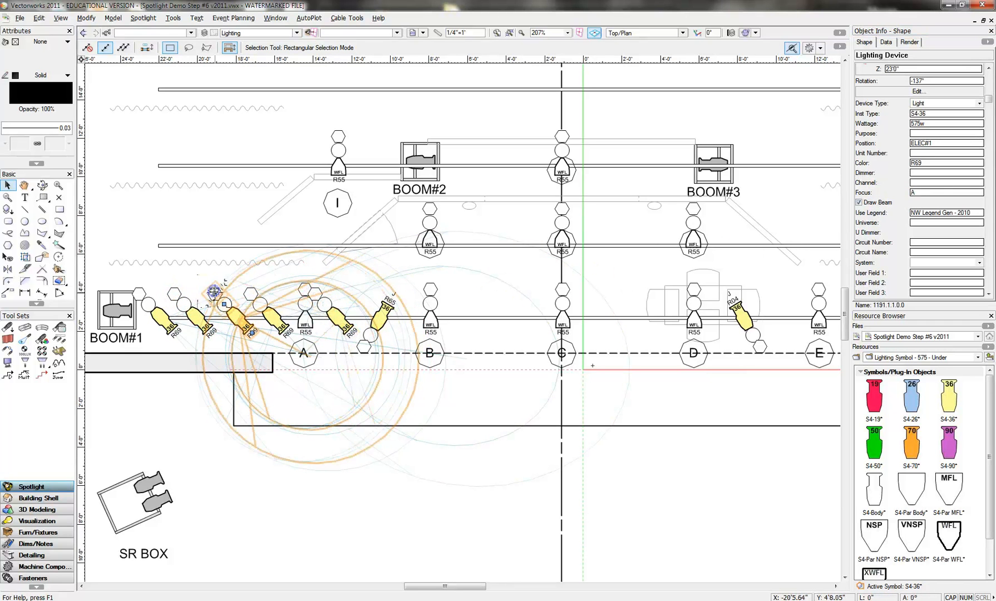
pyautogui.click(866, 192)
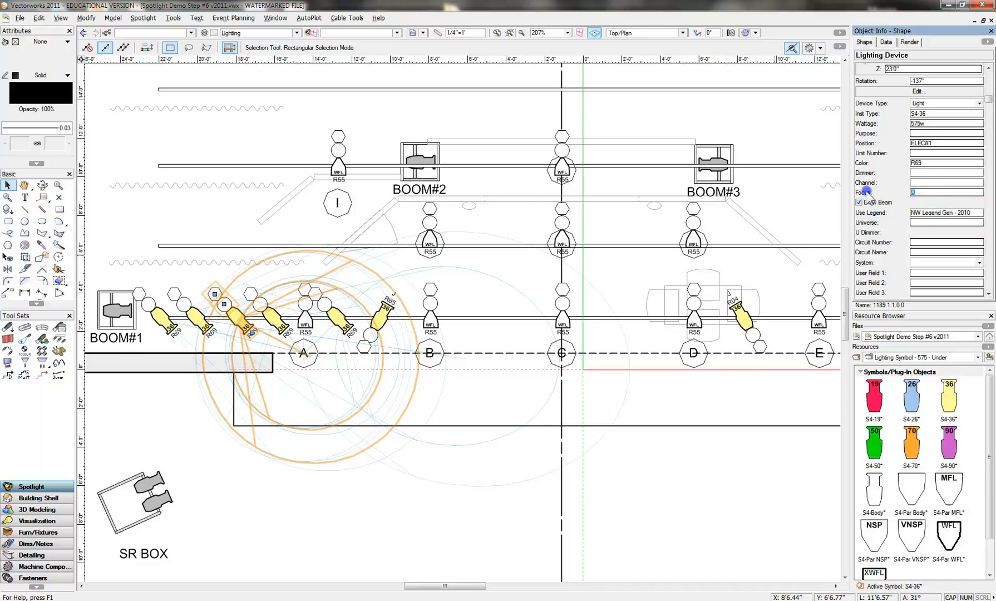
pyautogui.write('C')
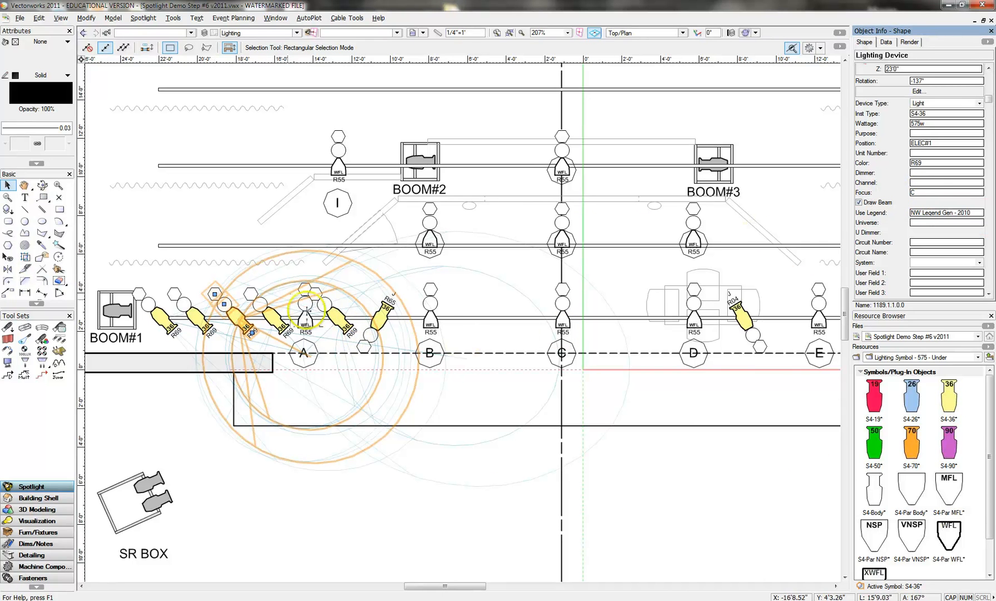
# - Set the focus of the fourth R69 S4-36 on ELEC#1 to D and the fifth to E
pyautogui.click(250, 295)
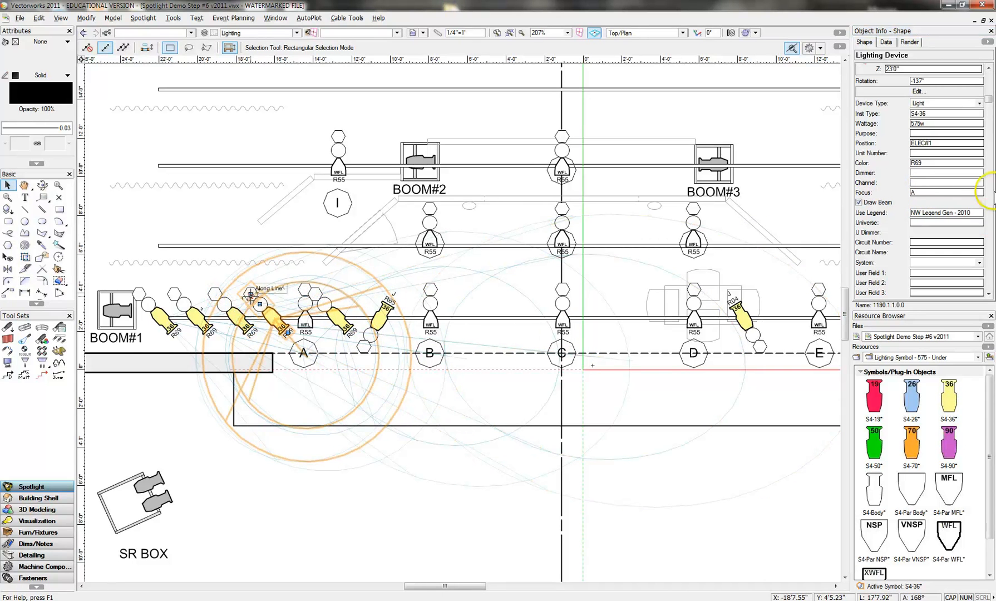
pyautogui.click(884, 191)
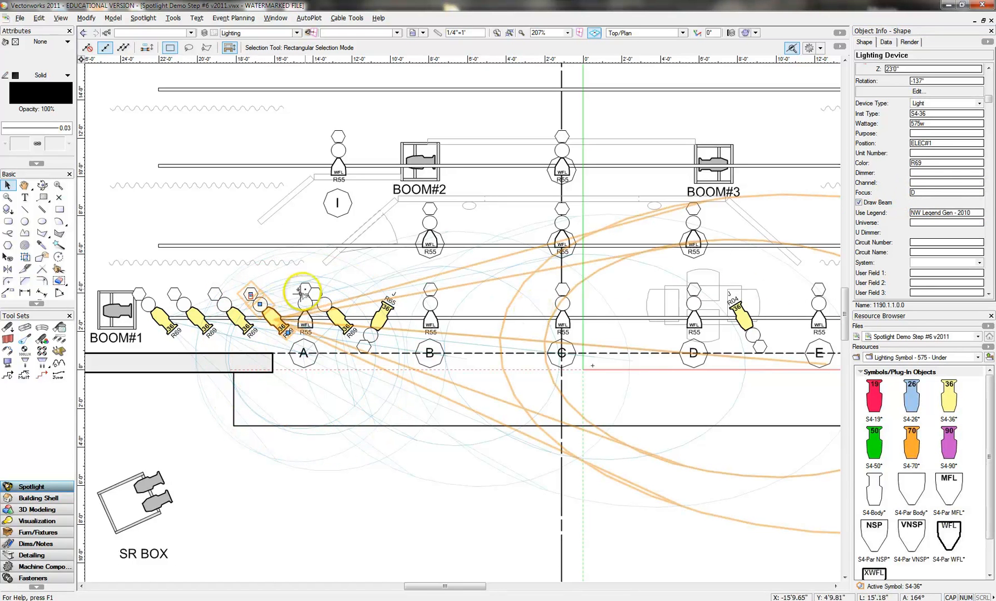
pyautogui.click(318, 294)
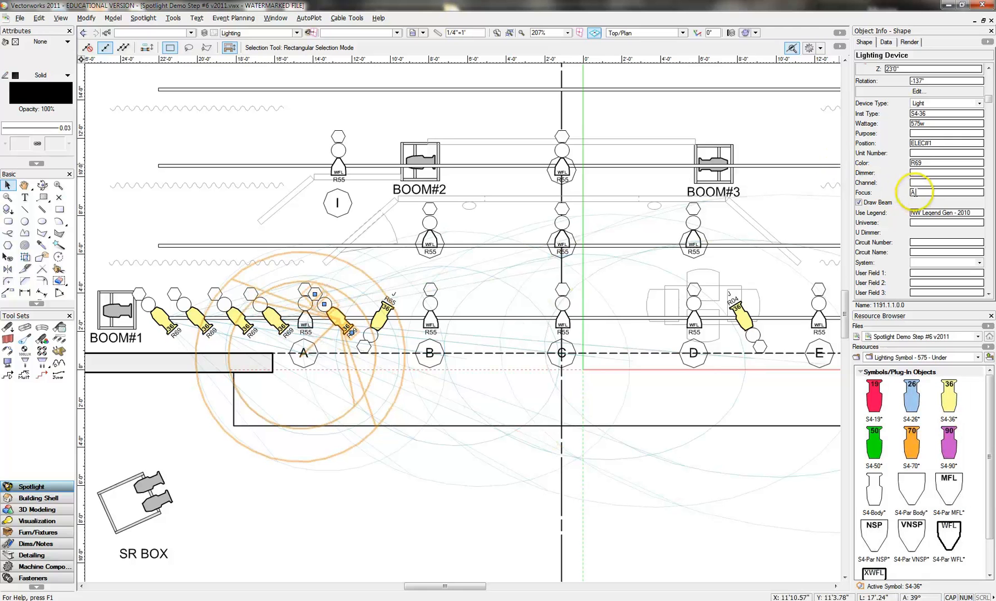
pyautogui.click(892, 192)
pyautogui.press('Return')
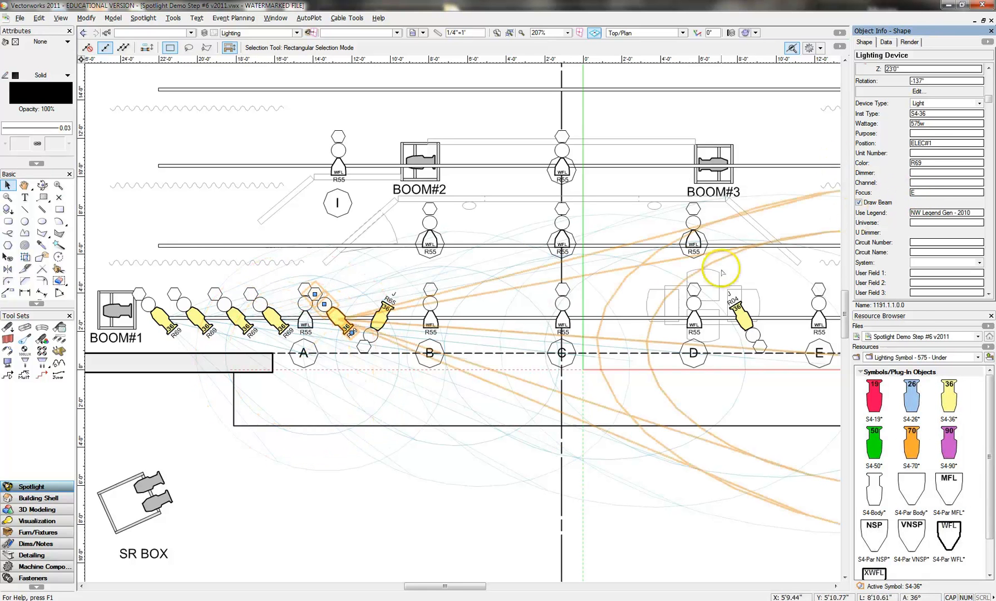
# - Select all five R69 S4-36 lights on ELEC#1 to compare their beam coverage, clearing the selection after the check
pyautogui.moveTo(425, 591); pyautogui.dragTo(448, 586)
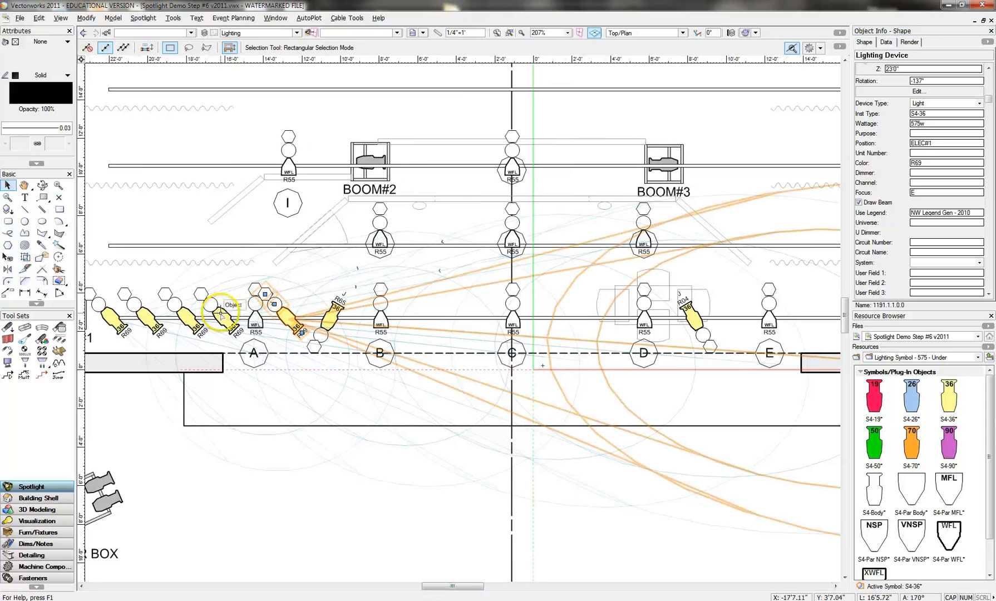
pyautogui.keyDown('shift'); pyautogui.click(221, 317); pyautogui.keyUp('shift')
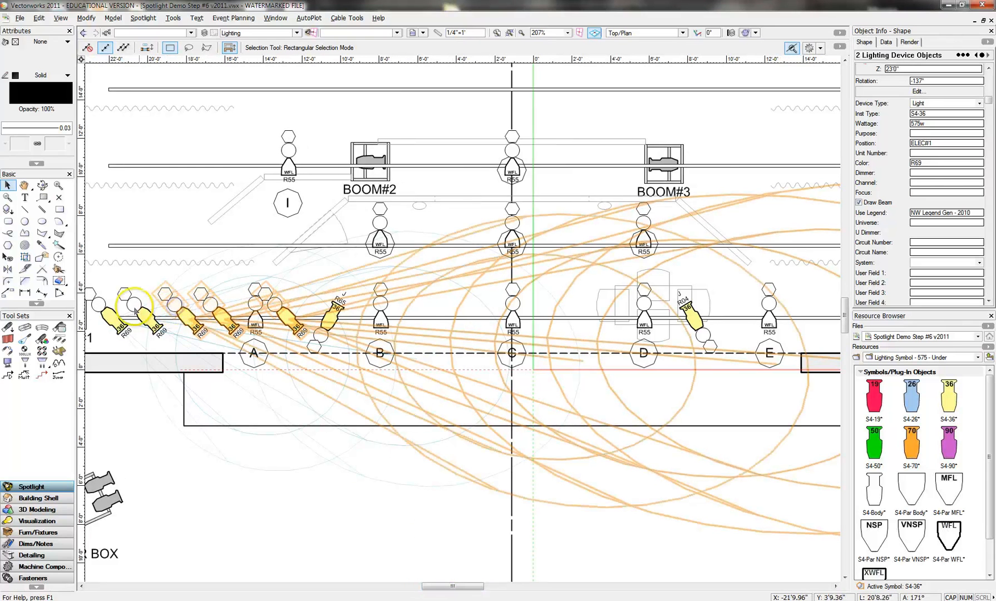
pyautogui.keyDown('shift'); pyautogui.click(99, 306); pyautogui.keyUp('shift')
pyautogui.keyDown('shift'); pyautogui.click(124, 330); pyautogui.keyUp('shift')
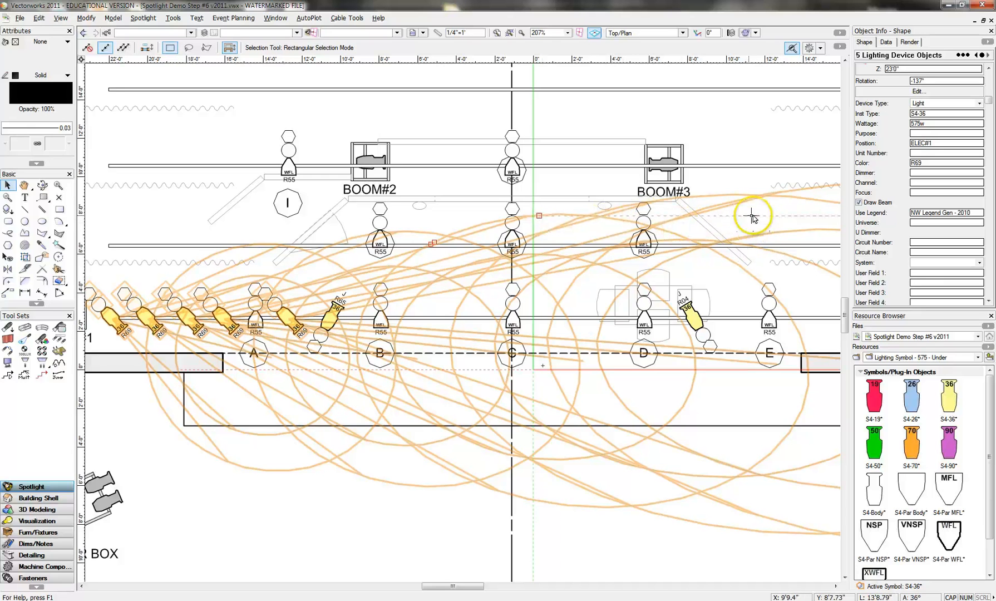
pyautogui.click(439, 552)
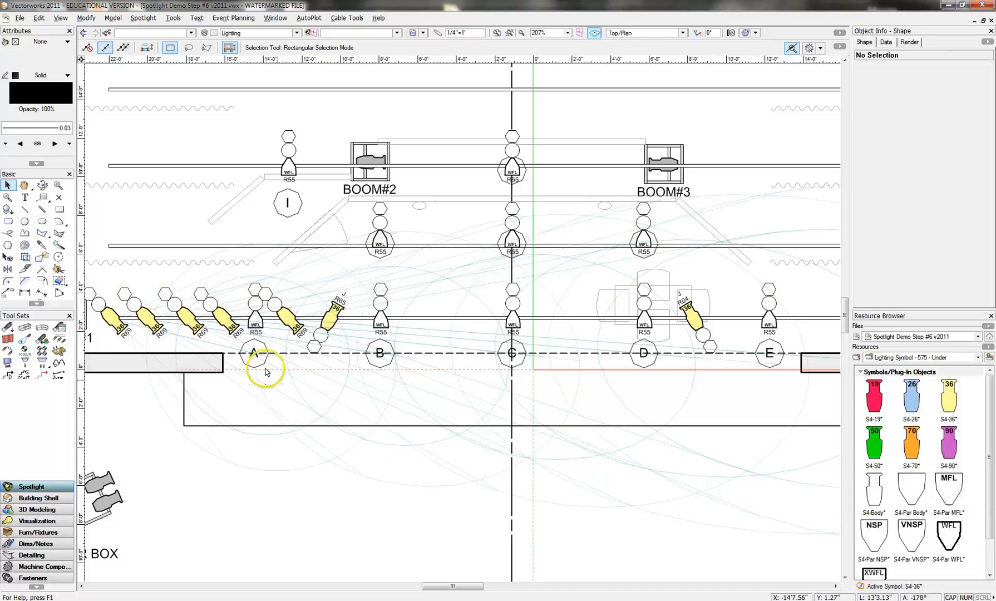
# - Replace the two R69 S4-36 lights on ELEC#1 nearest the area A light with the S4-26 symbol
pyautogui.click(228, 316)
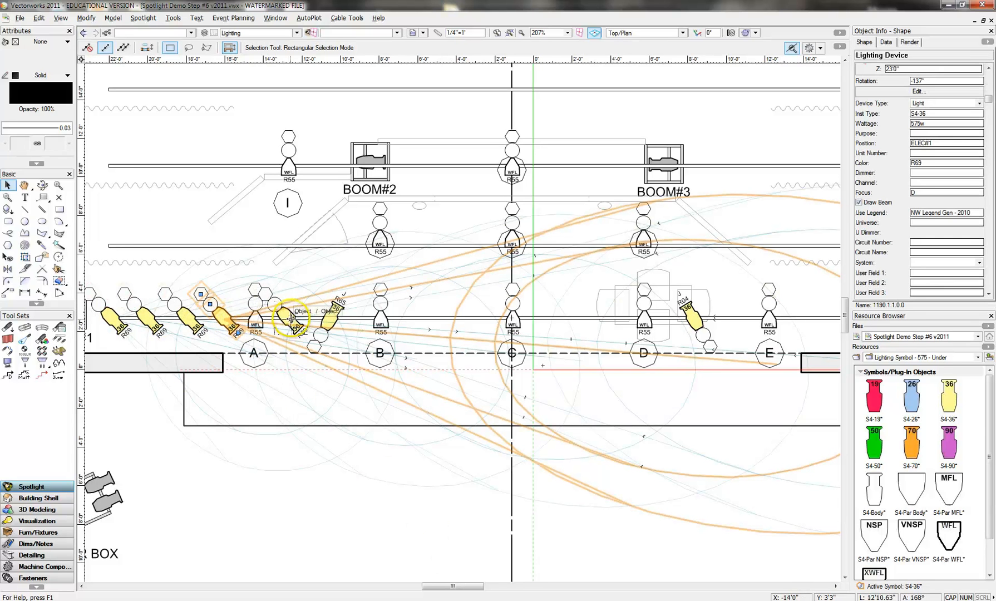
pyautogui.keyDown('shift'); pyautogui.click(290, 319); pyautogui.keyUp('shift')
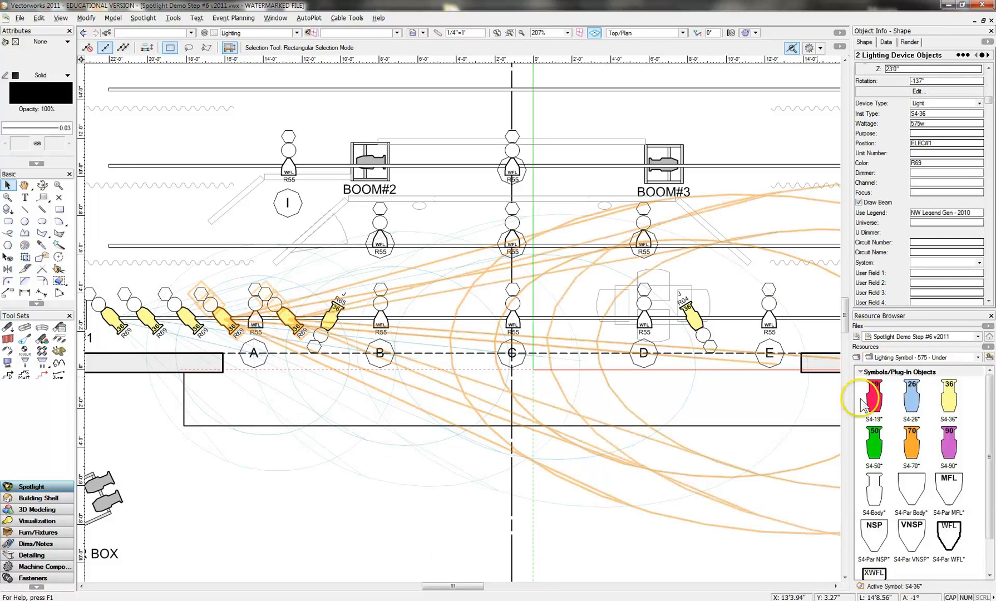
pyautogui.rightClick(912, 395)
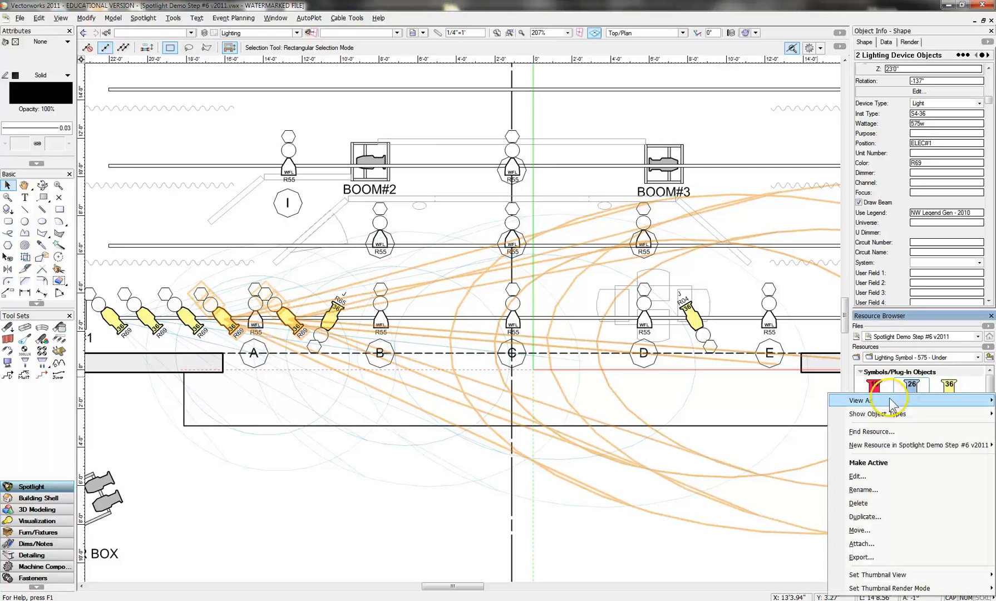
pyautogui.click(879, 463)
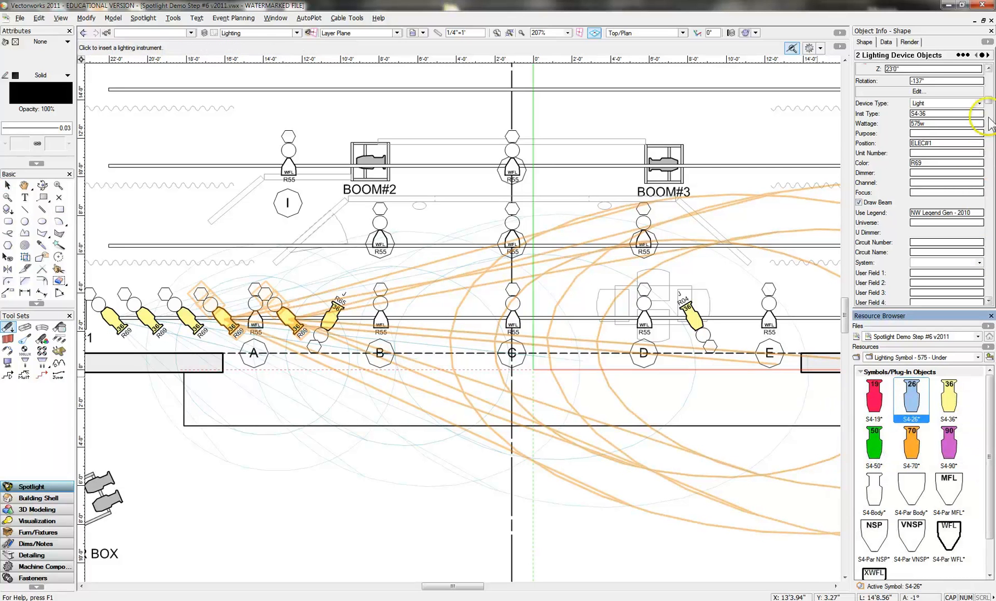
pyautogui.moveTo(989, 101); pyautogui.dragTo(990, 234)
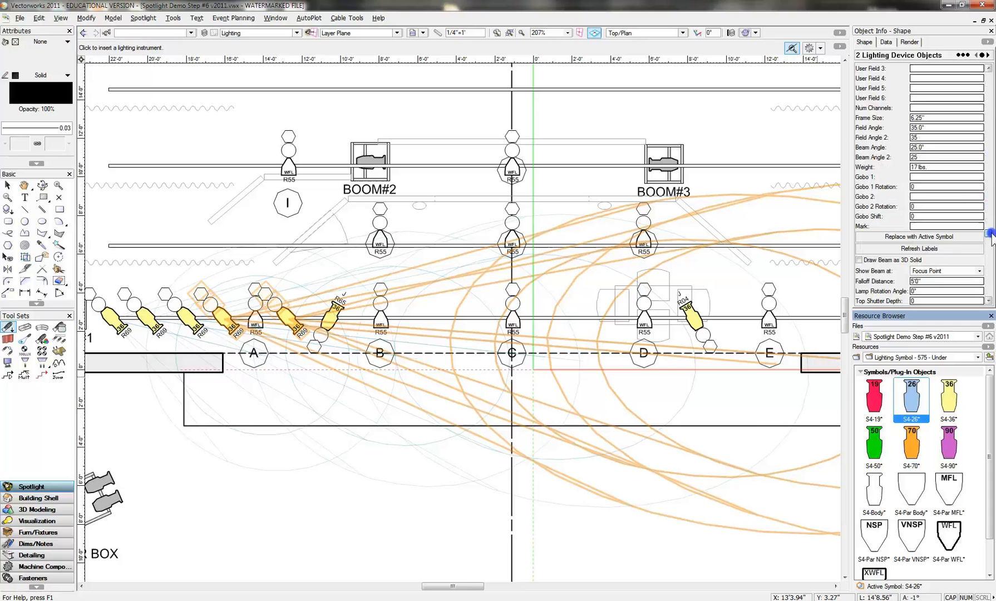
pyautogui.click(920, 238)
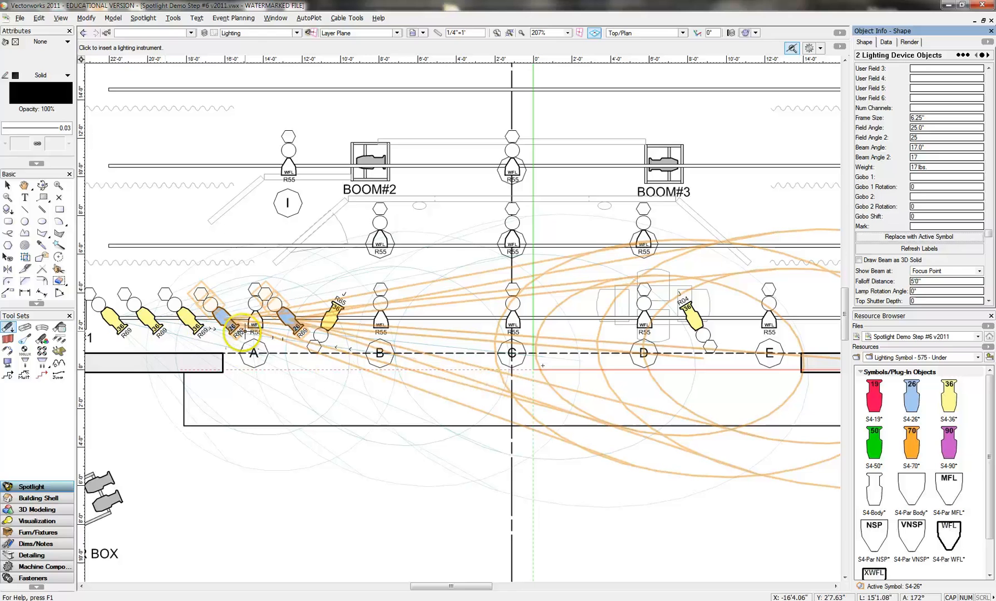
pyautogui.click(7, 185)
# - Turn off beam drawing for all five R69 side lights on ELEC#1
pyautogui.click(185, 317)
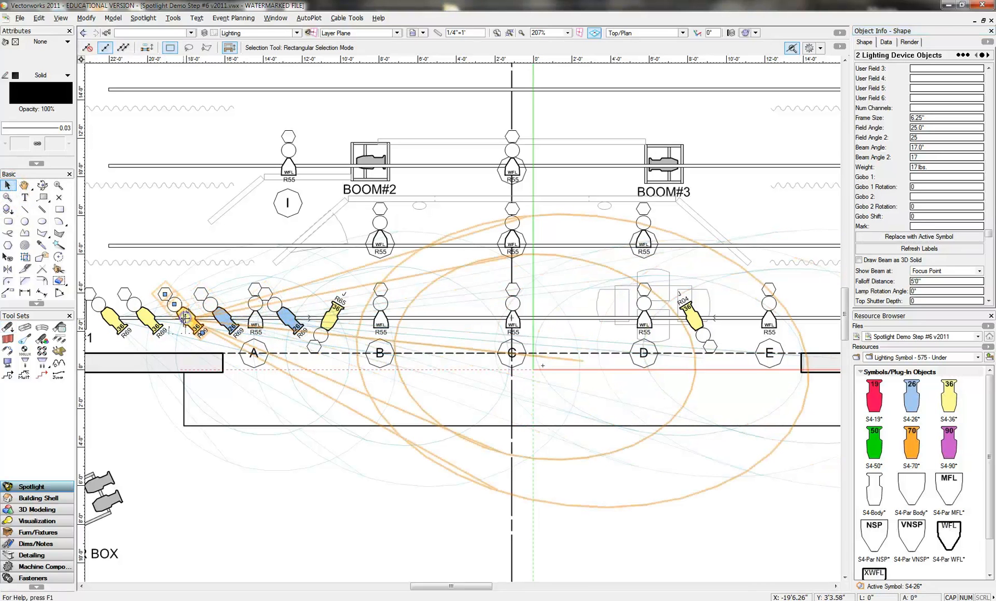
pyautogui.click(206, 297)
pyautogui.keyDown('shift'); pyautogui.click(270, 293); pyautogui.keyUp('shift')
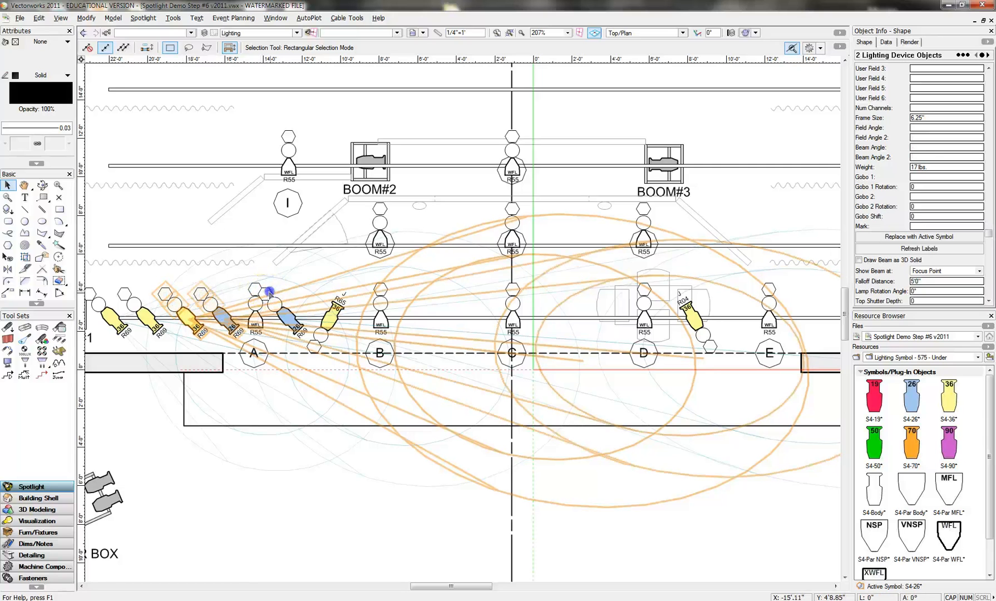
pyautogui.keyDown('shift'); pyautogui.click(129, 295); pyautogui.keyUp('shift')
pyautogui.keyDown('shift'); pyautogui.click(96, 296); pyautogui.keyUp('shift')
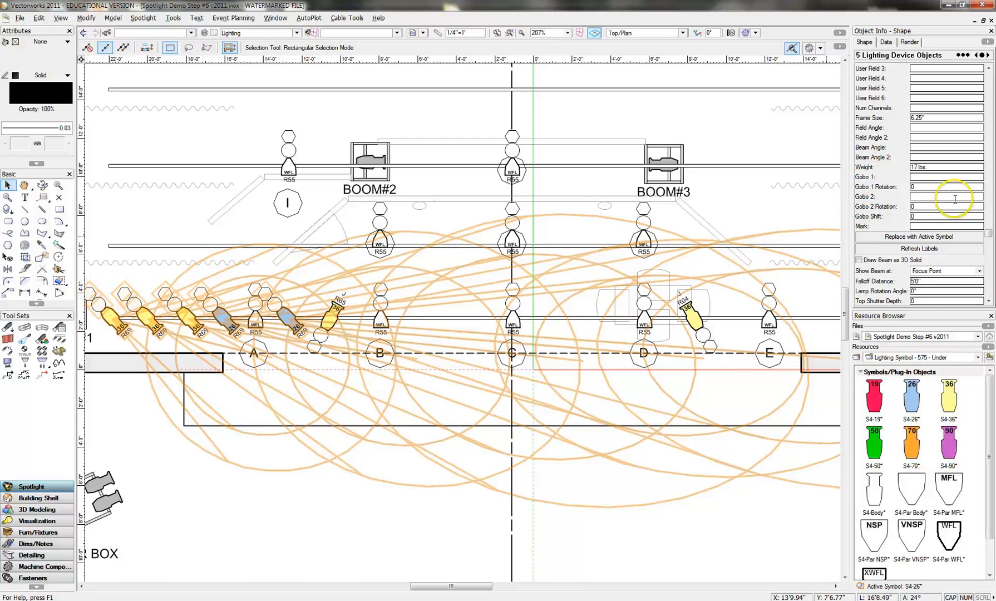
pyautogui.moveTo(989, 233); pyautogui.dragTo(990, 151)
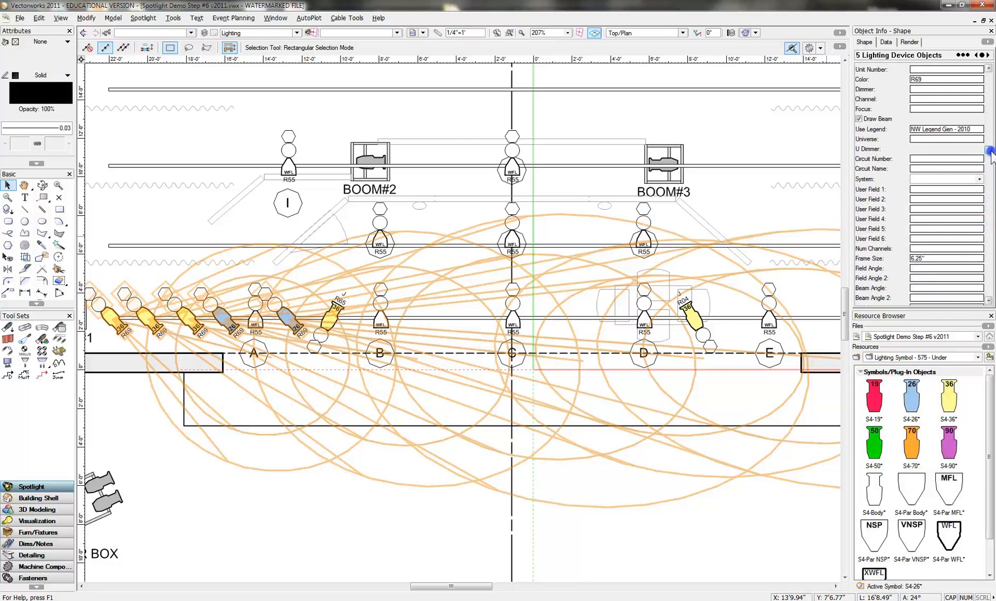
pyautogui.click(860, 119)
pyautogui.click(860, 119)
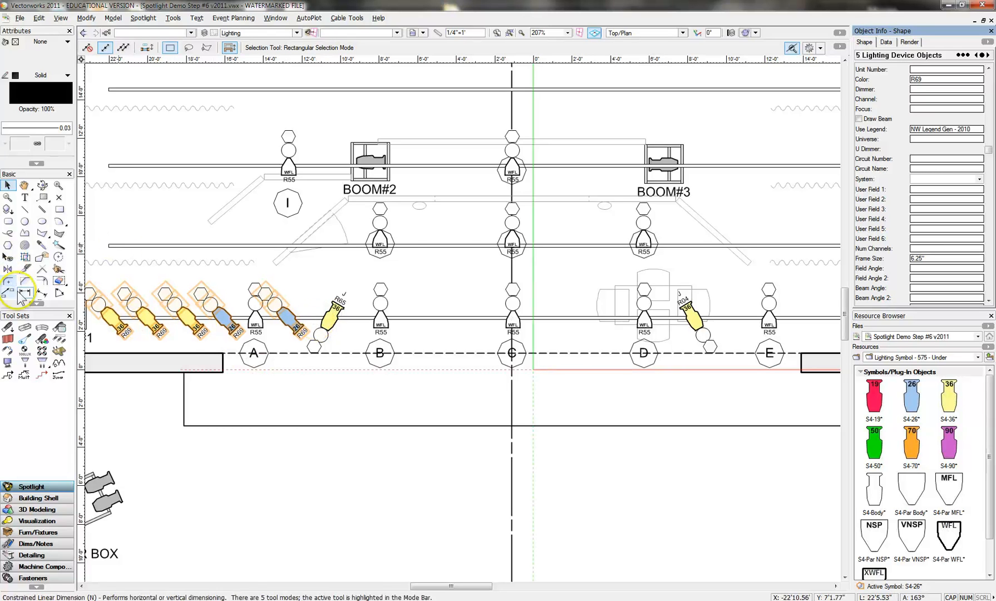
# - Mirror a duplicate of the five R69 side lights on ELEC#1 across the stage centre line
pyautogui.click(7, 269)
pyautogui.click(512, 102)
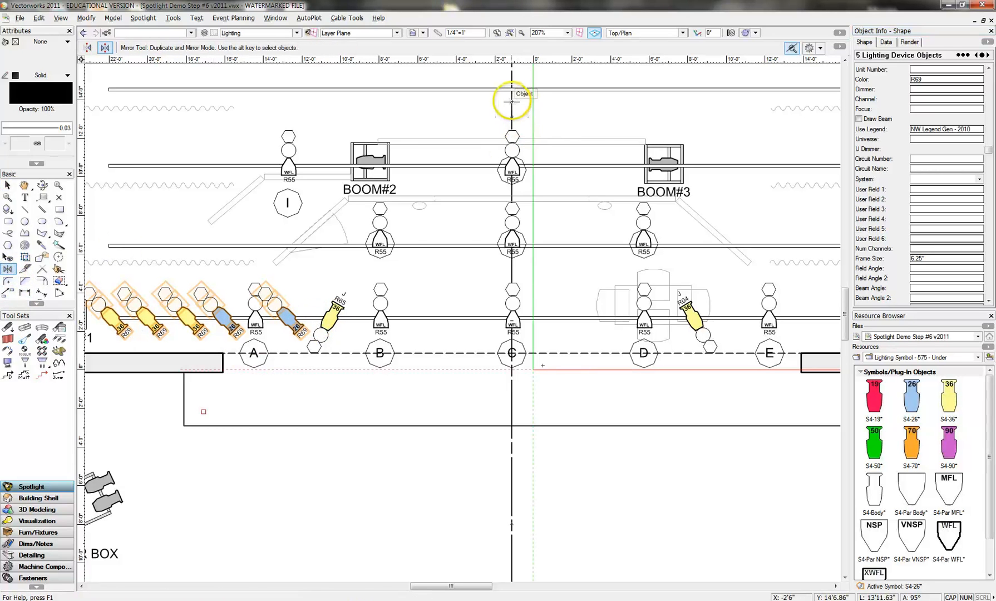
pyautogui.click(512, 407)
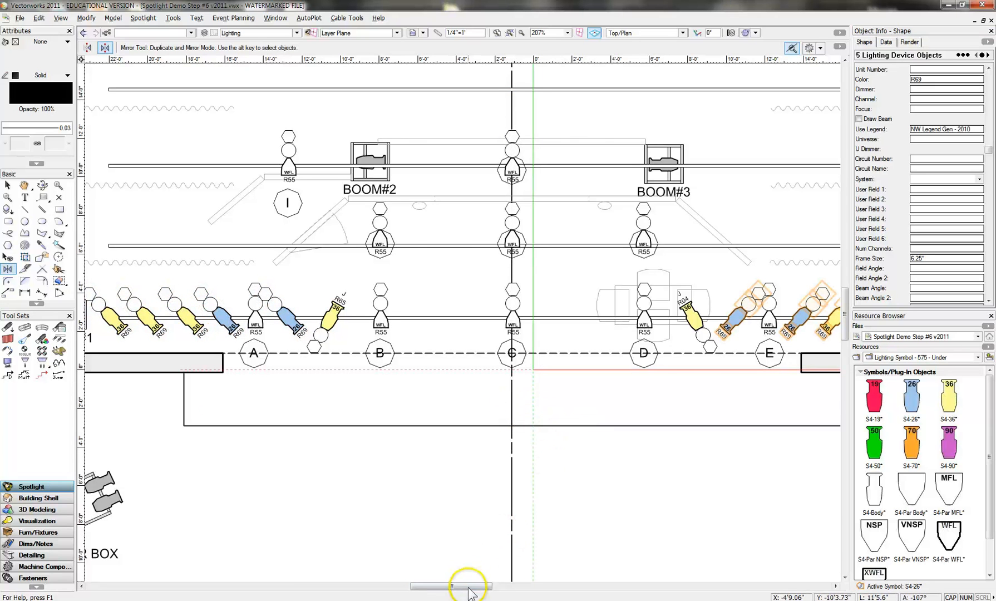
# - Set the color of the five mirrored side lights on ELEC#1 to R08
pyautogui.moveTo(466, 586); pyautogui.dragTo(498, 587)
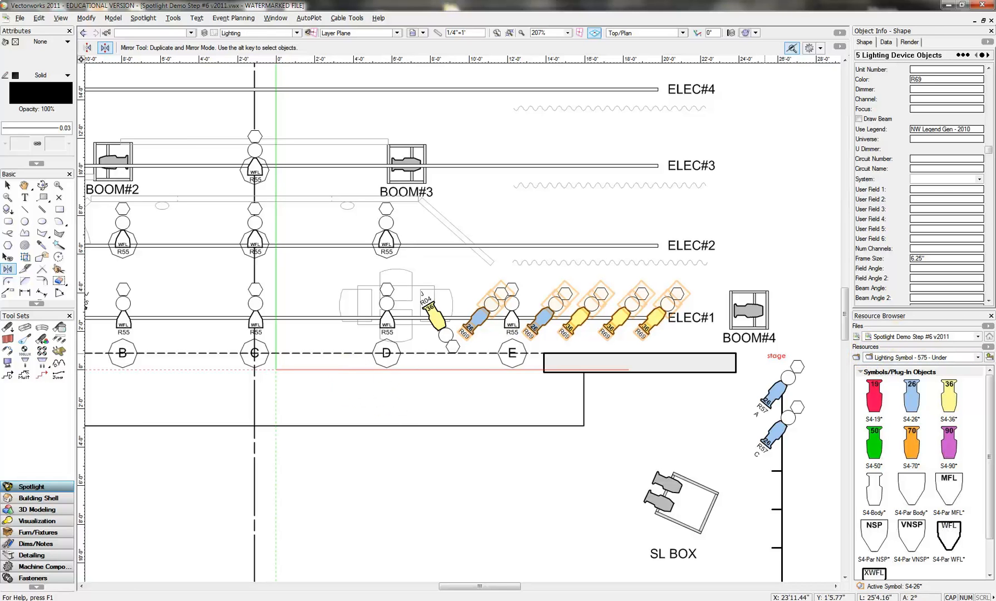
pyautogui.moveTo(989, 152); pyautogui.dragTo(990, 116)
pyautogui.moveTo(928, 141); pyautogui.dragTo(897, 141)
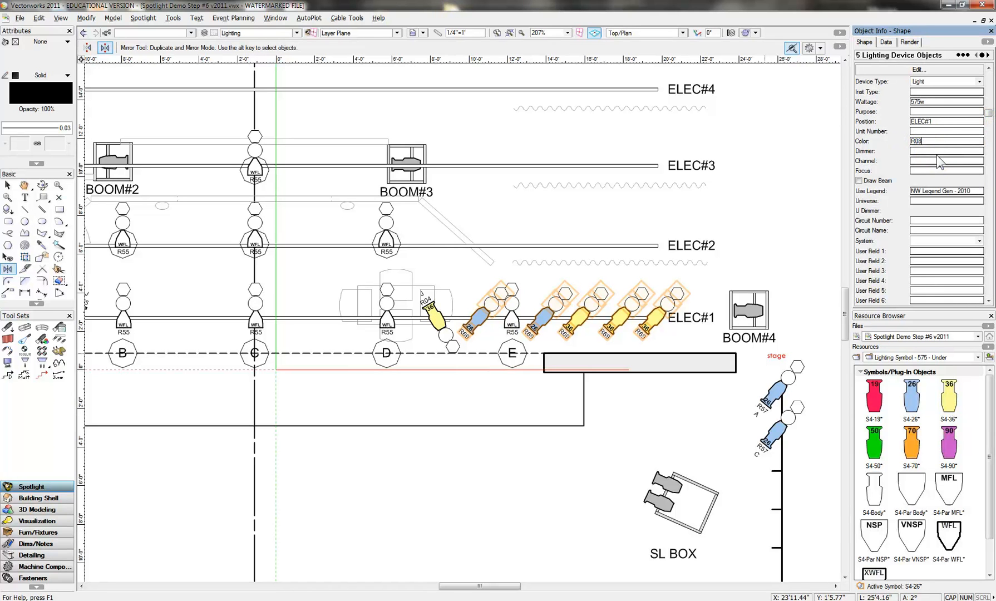
pyautogui.write('R08')
pyautogui.click(810, 430)
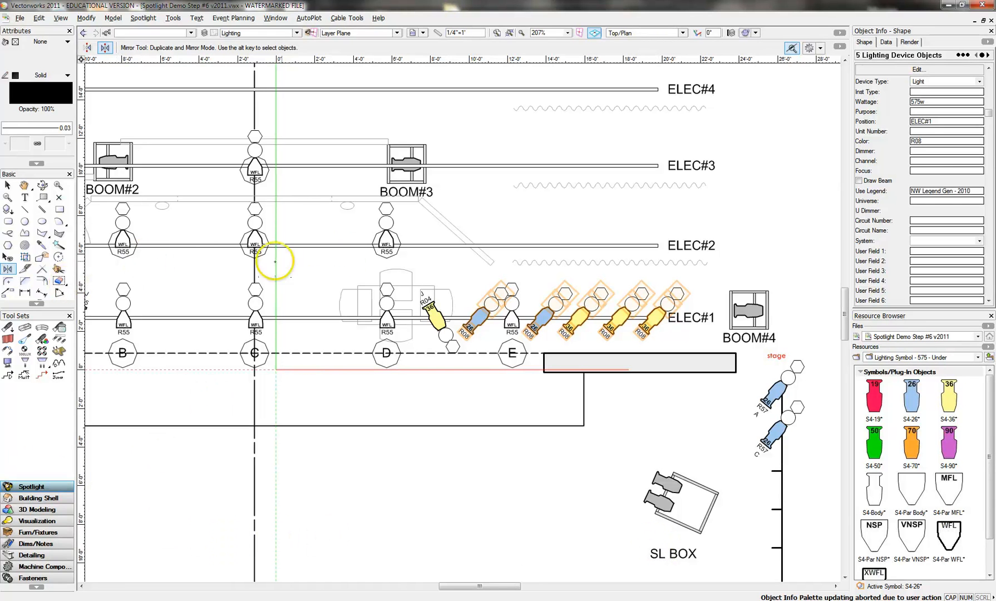
# - Duplicate the middle three R08 and middle three R69 side lights from ELEC#1 onto ELEC#2, then nudge the copies onto the pipe and deselect them
pyautogui.moveTo(468, 587); pyautogui.dragTo(458, 588)
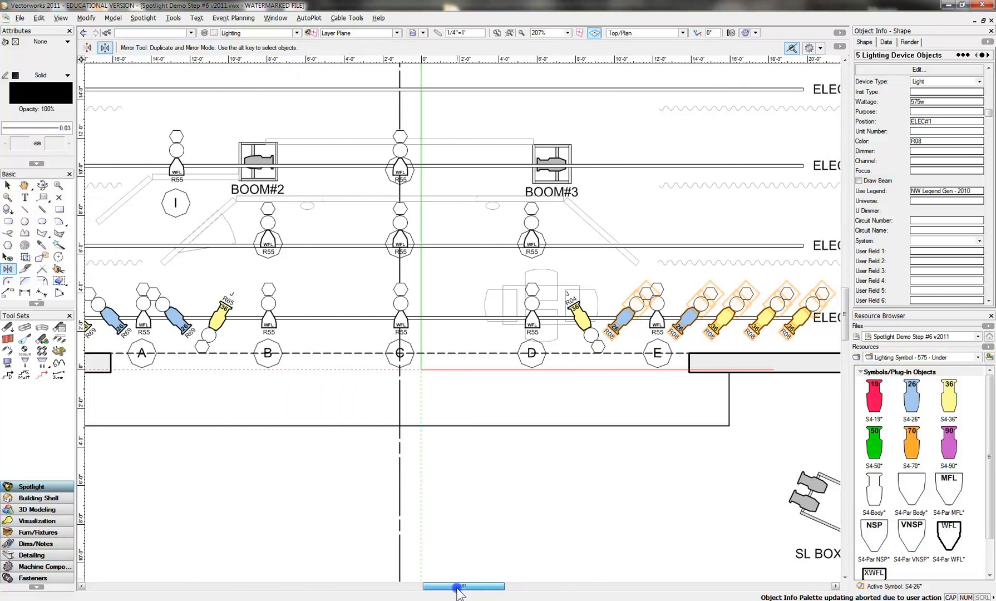
pyautogui.click(7, 186)
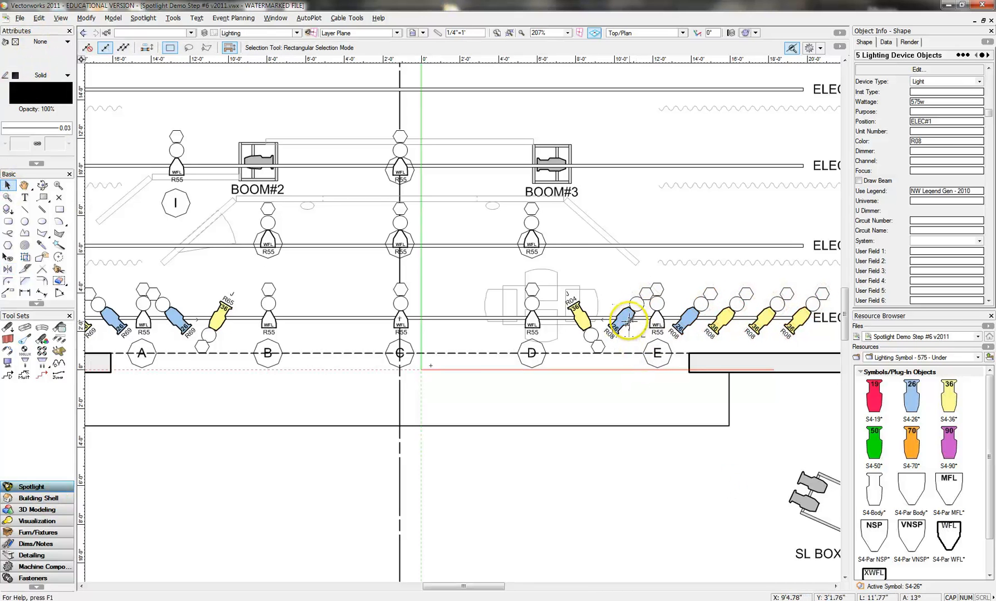
pyautogui.click(705, 328)
pyautogui.click(693, 319)
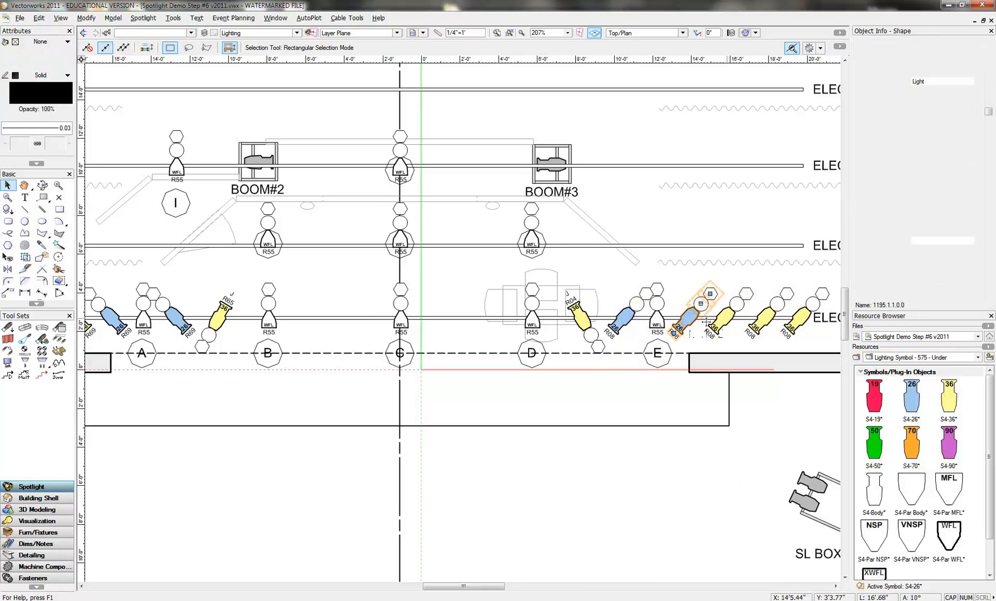
pyautogui.keyDown('shift'); pyautogui.click(726, 318); pyautogui.keyUp('shift')
pyautogui.keyDown('shift'); pyautogui.click(759, 318); pyautogui.keyUp('shift')
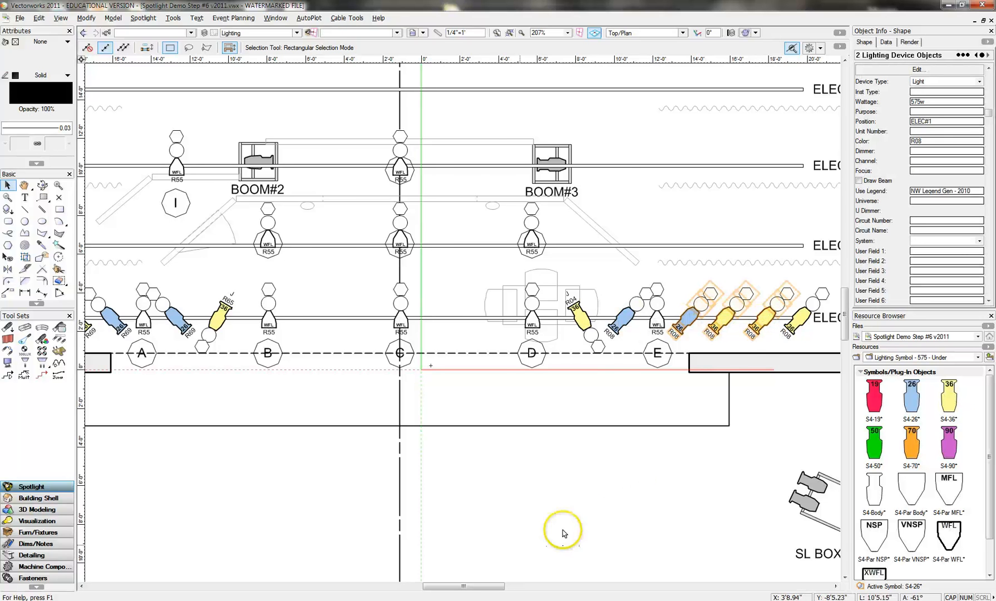
pyautogui.moveTo(490, 588); pyautogui.dragTo(464, 586)
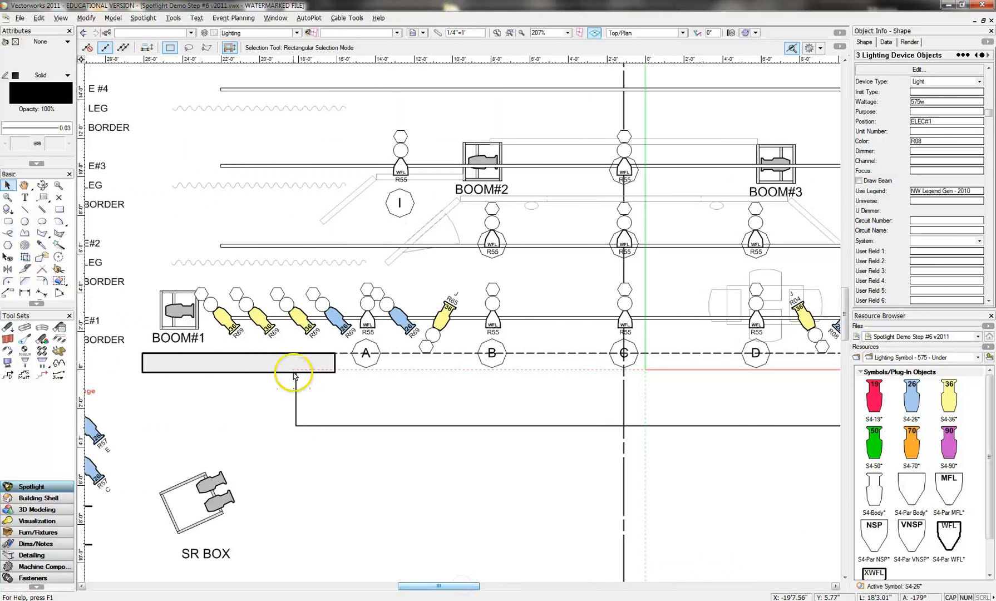
pyautogui.keyDown('shift'); pyautogui.click(264, 321); pyautogui.keyUp('shift')
pyautogui.keyDown('shift'); pyautogui.click(303, 320); pyautogui.keyUp('shift')
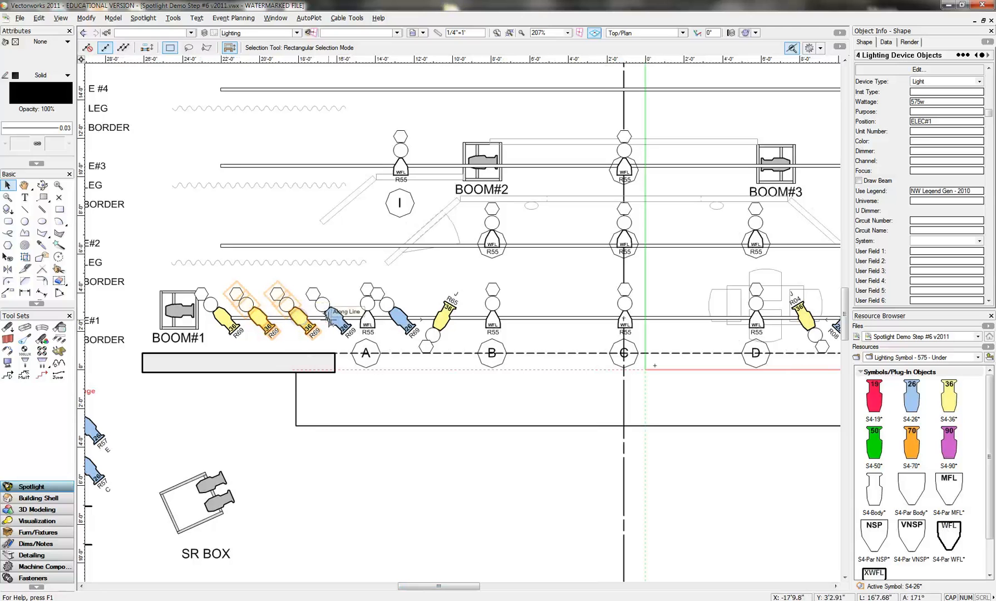
pyautogui.keyDown('shift'); pyautogui.click(332, 319); pyautogui.keyUp('shift')
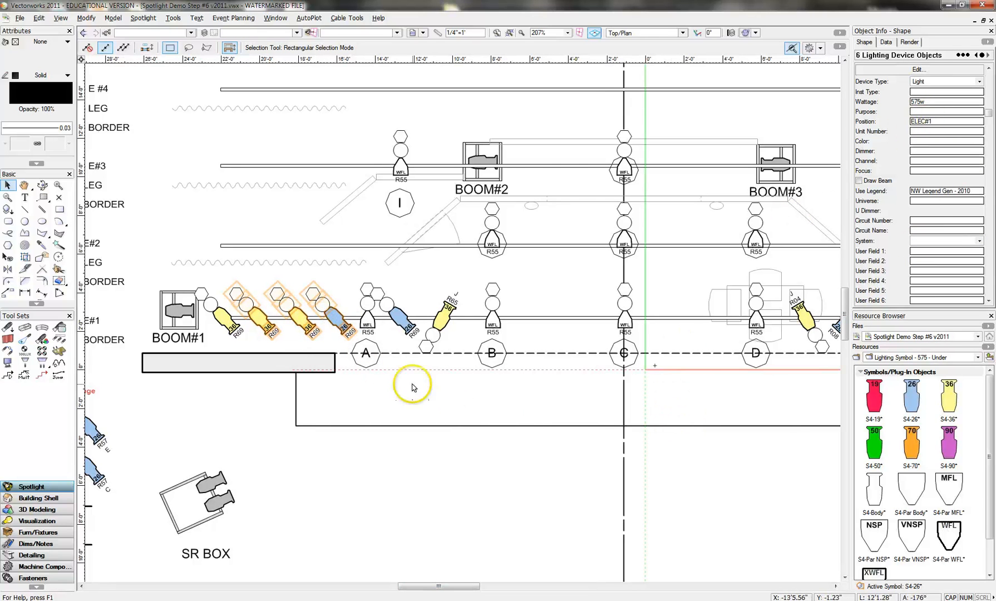
pyautogui.moveTo(335, 317); pyautogui.dragTo(343, 252)
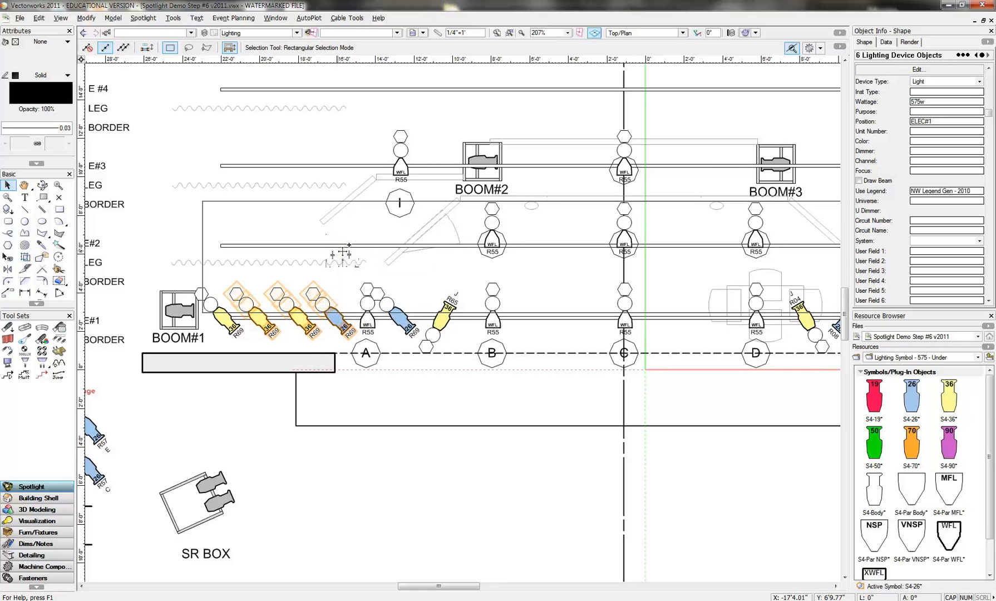
pyautogui.keyDown('ctrl'); pyautogui.moveTo(344, 253); pyautogui.dragTo(344, 260); pyautogui.keyUp('ctrl')
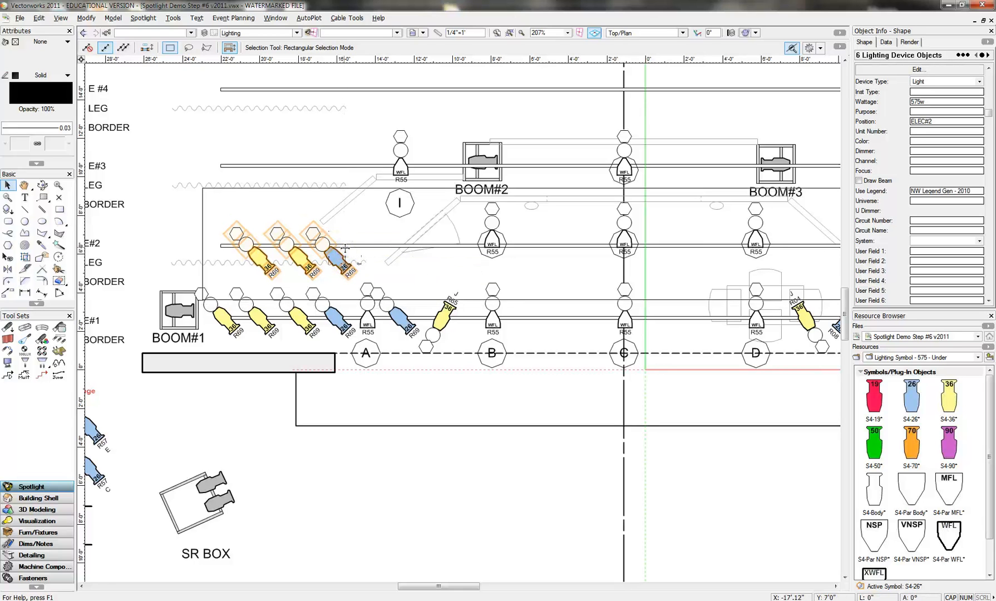
pyautogui.hotkey('shift', 'Up')
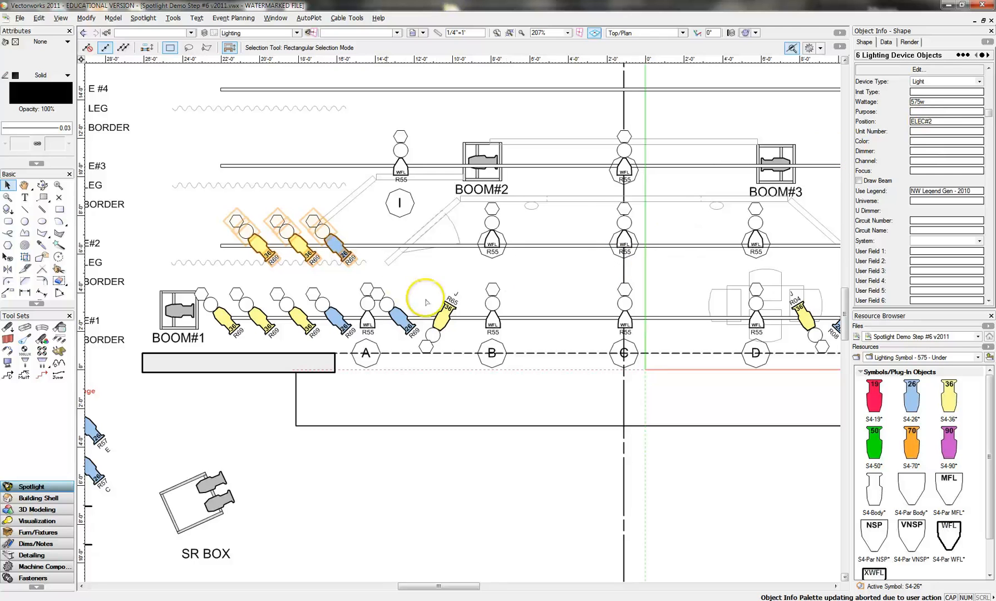
pyautogui.click(315, 280)
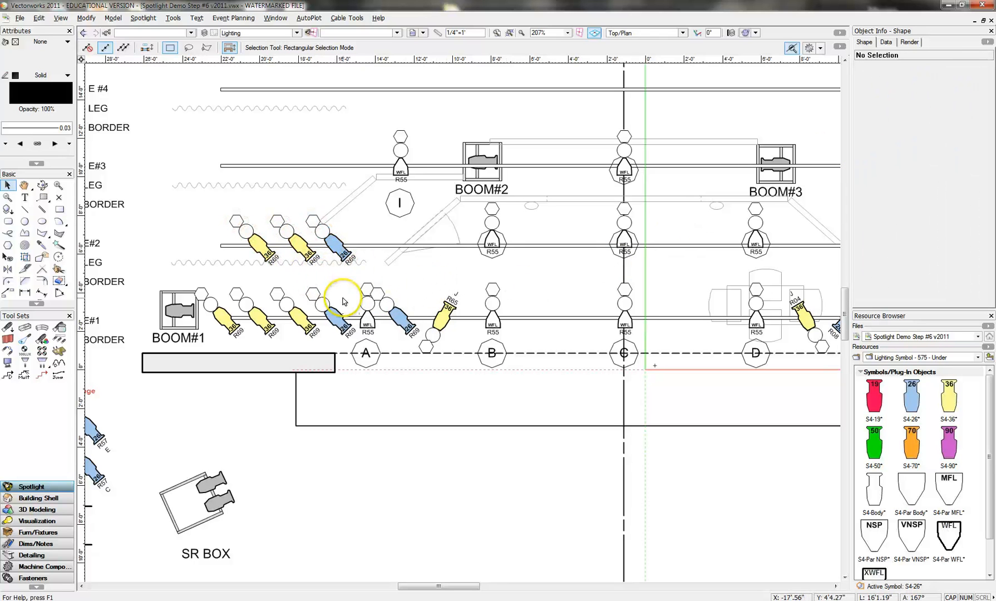
# - Set the focus of the outermost R69 S4-36 on ELEC#2 to F and the other R69 S4-36 to G
pyautogui.click(260, 244)
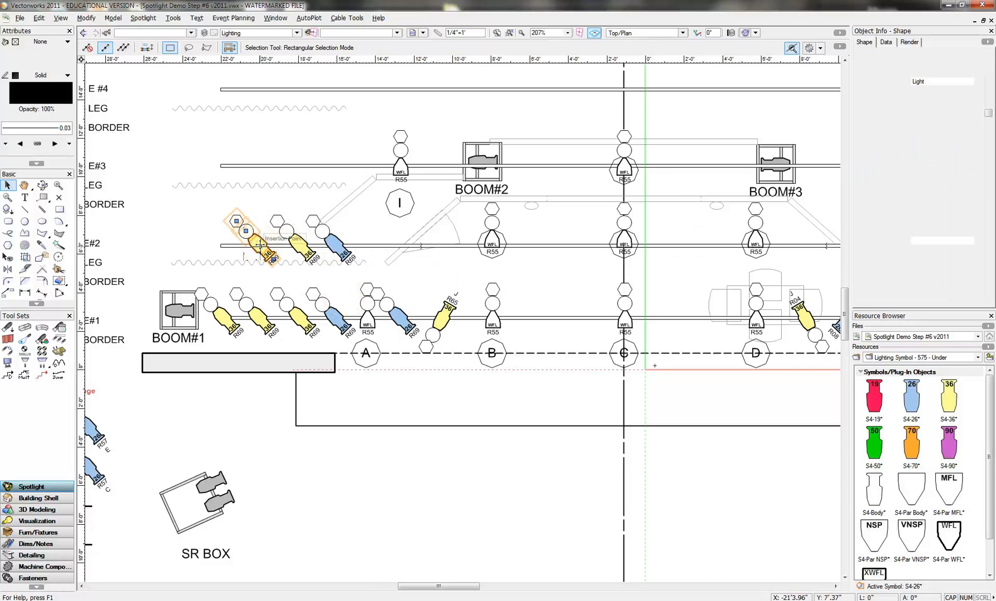
pyautogui.click(919, 171)
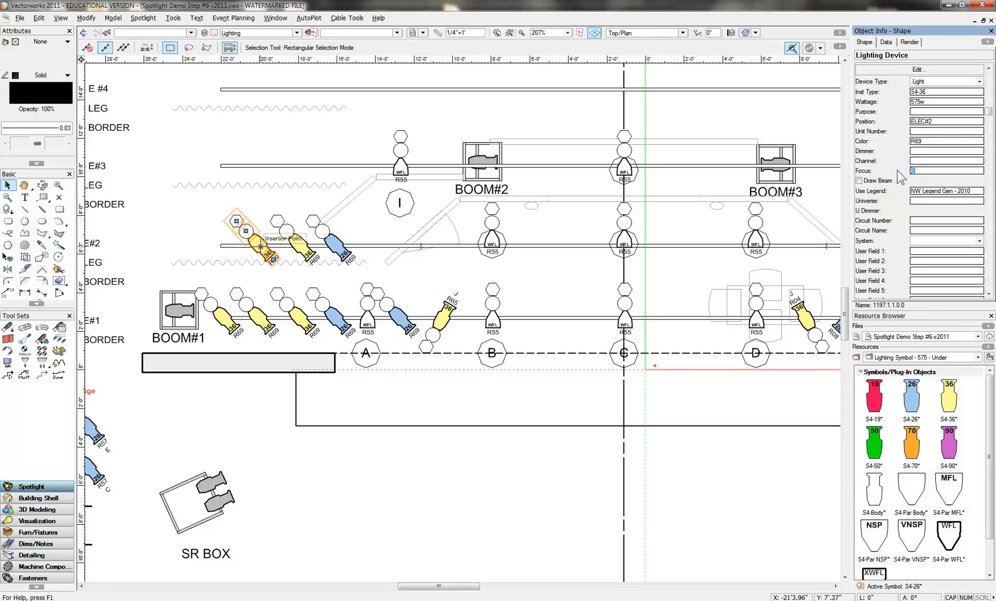
pyautogui.click(298, 242)
pyautogui.moveTo(916, 170); pyautogui.dragTo(884, 171)
pyautogui.write('C')
pyautogui.press('Return')
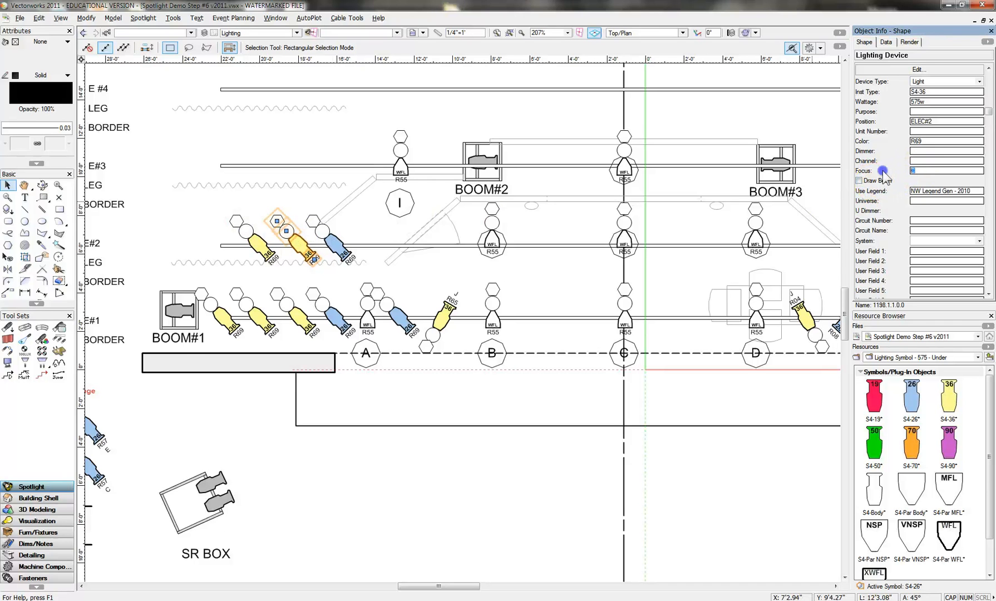
pyautogui.write('G')
# - Set the focus of the R69 S4-26 on ELEC#2 to H
pyautogui.click(341, 239)
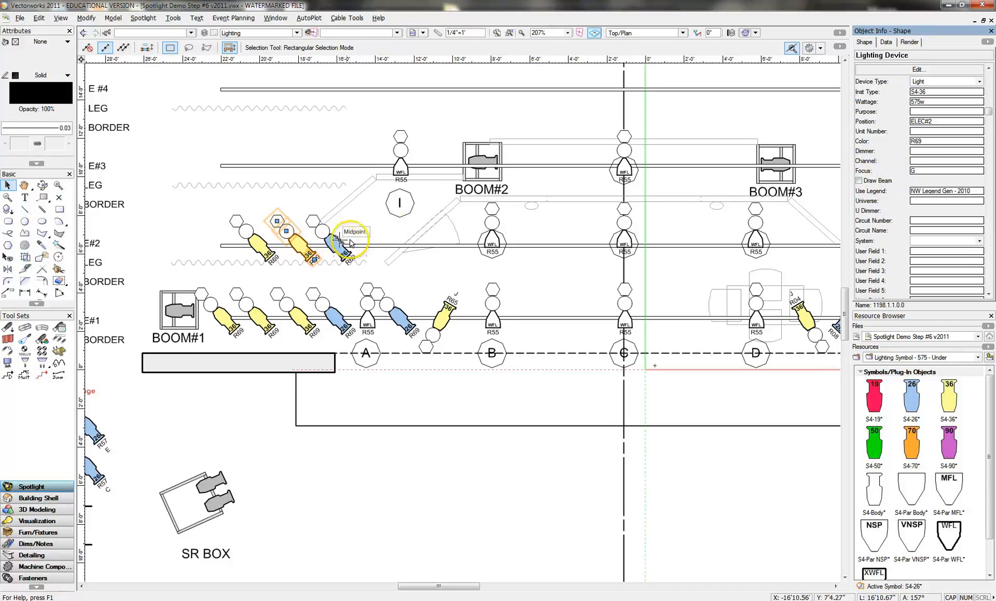
pyautogui.moveTo(922, 171); pyautogui.dragTo(872, 176)
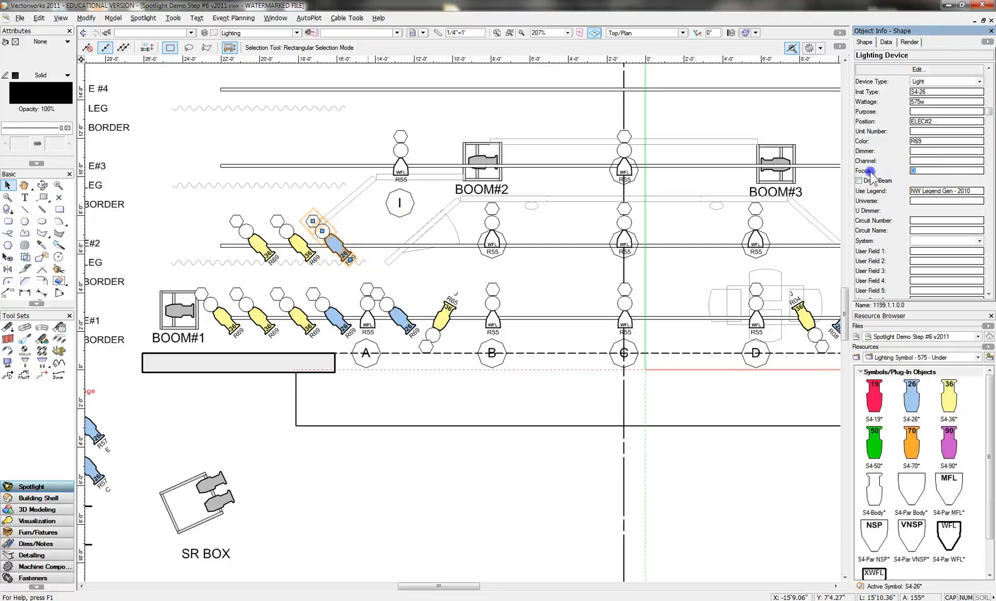
pyautogui.write('H')
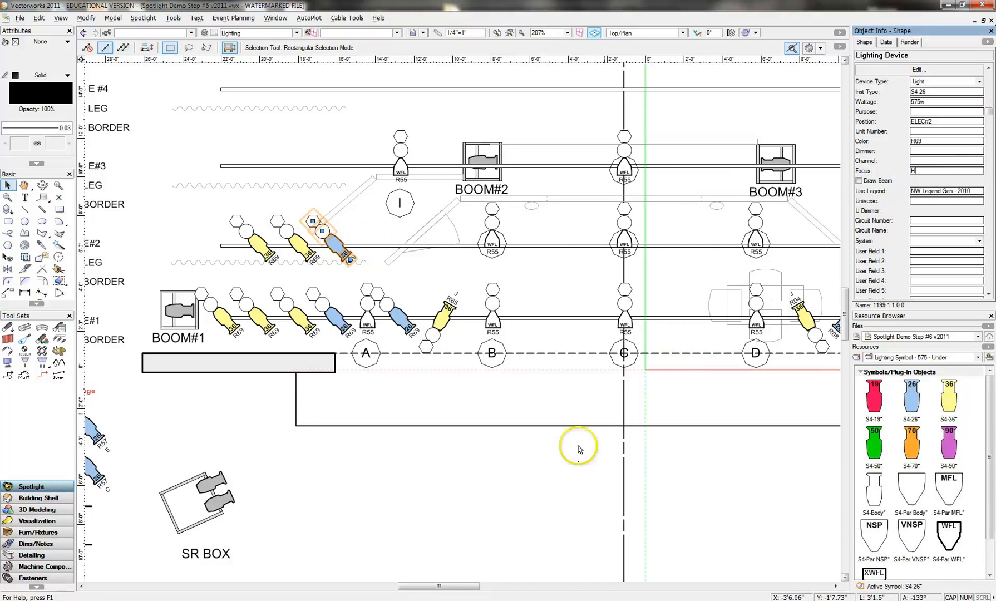
# - Set the focus of the R08 S4-26 on ELEC#2 to F and the adjacent R08 S4-36 to G
pyautogui.moveTo(468, 586); pyautogui.dragTo(493, 586)
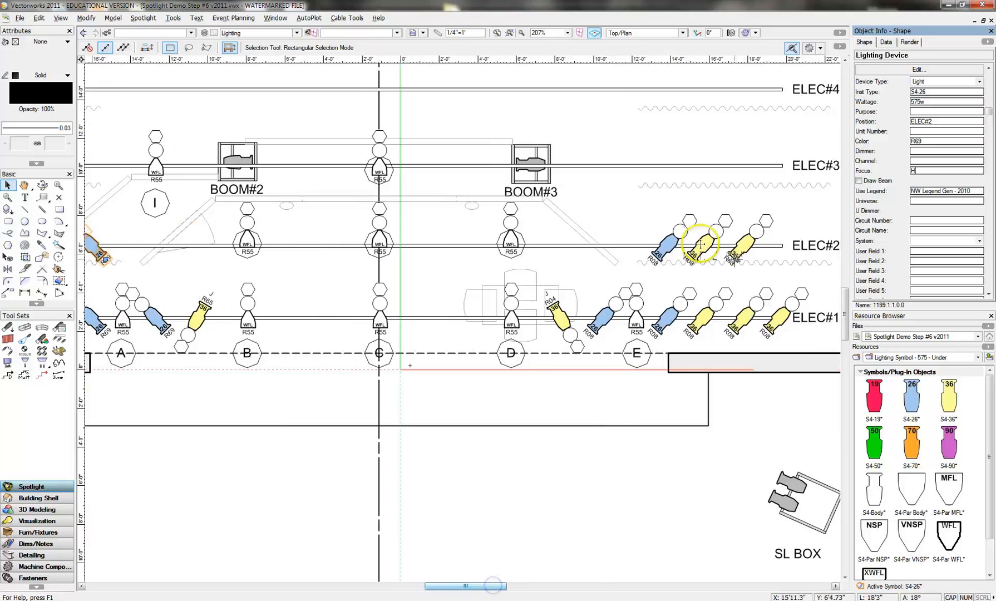
pyautogui.click(663, 249)
pyautogui.click(917, 170)
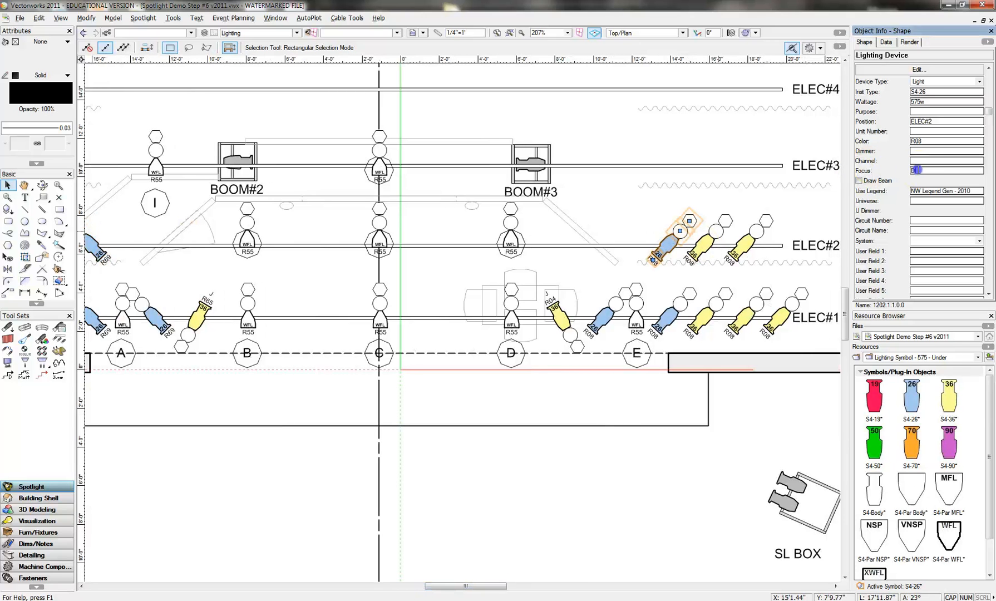
pyautogui.write('F')
pyautogui.click(718, 231)
pyautogui.click(910, 171)
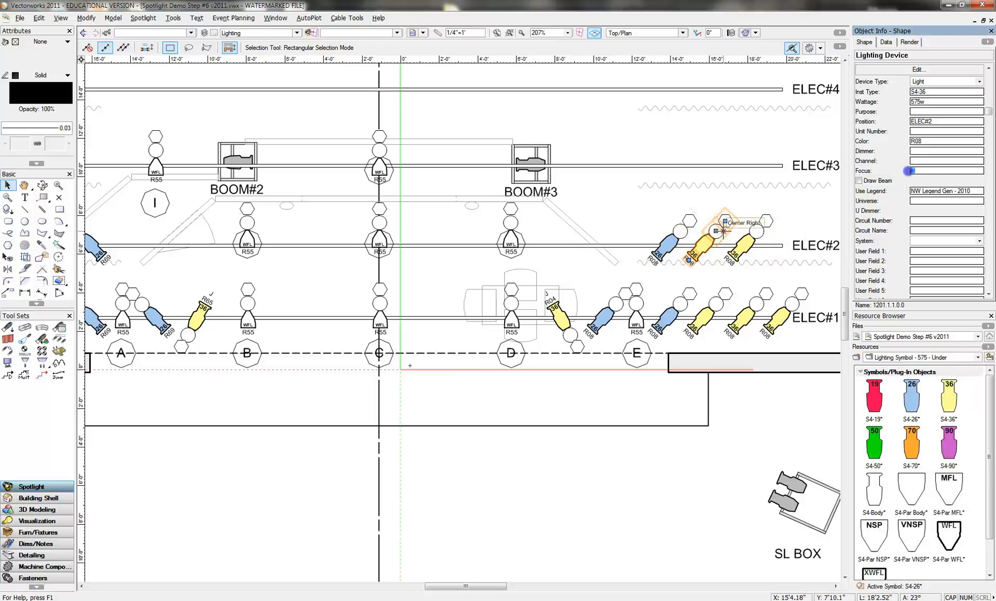
pyautogui.write('G')
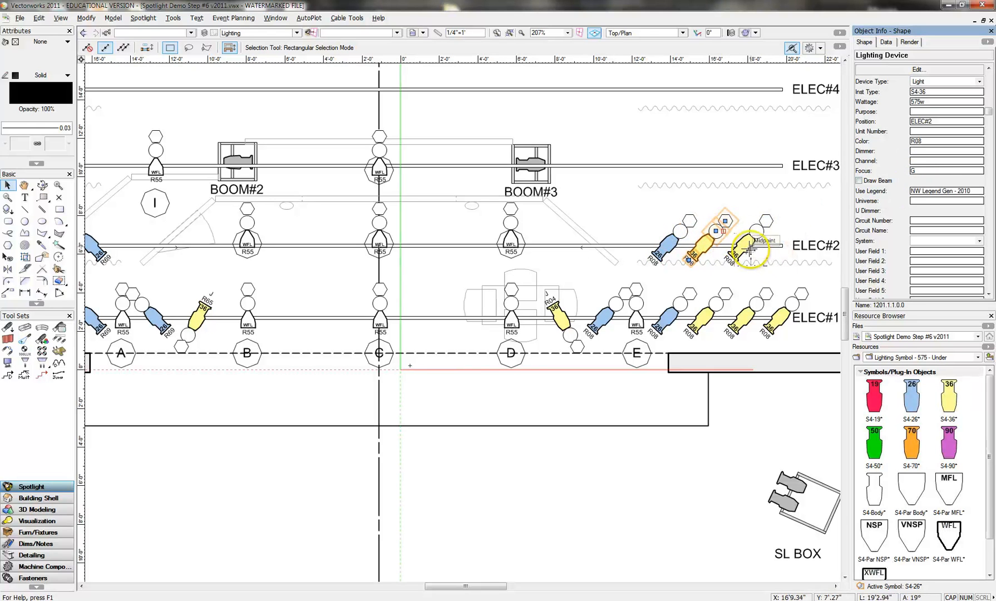
# - Fill in the focus area of the outermost R08 S4-36 on ELEC#2 and clear the selection
pyautogui.click(743, 245)
pyautogui.click(918, 171)
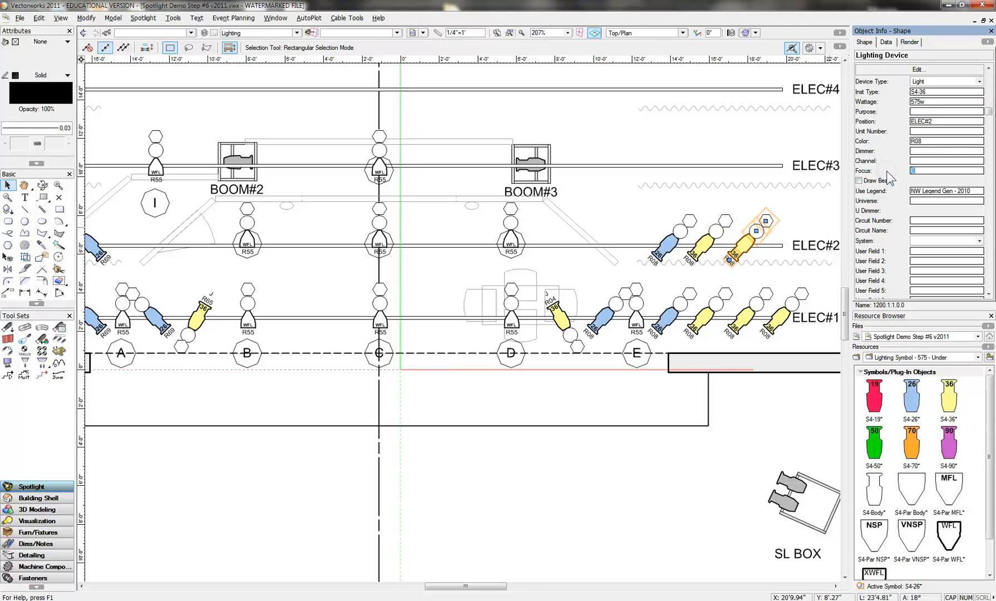
pyautogui.click(808, 214)
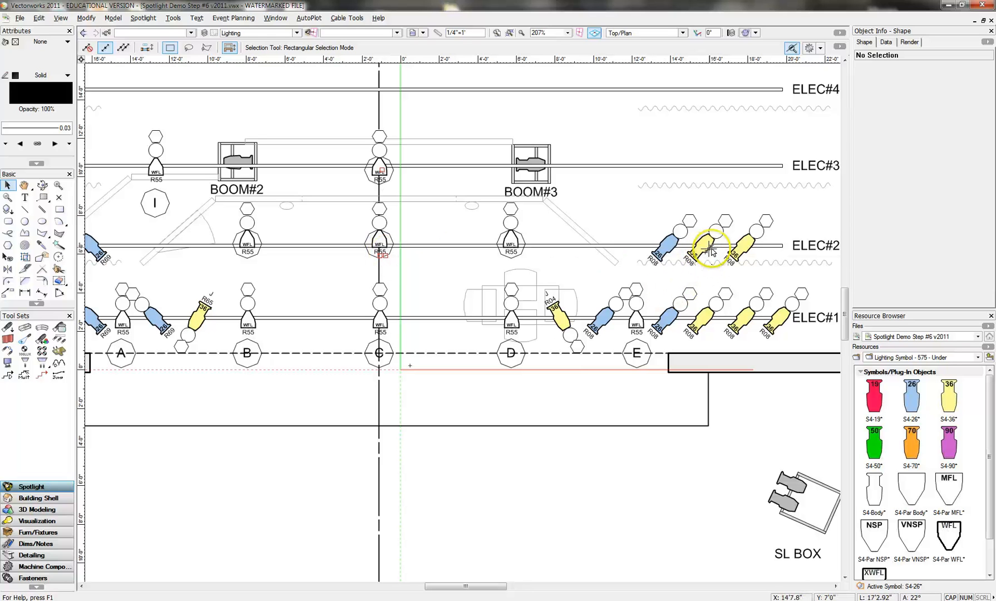
# - Duplicate the middle R08 S4-36 and the middle R69 S4-36 from ELEC#2 together straight up onto ELEC#3
pyautogui.click(718, 227)
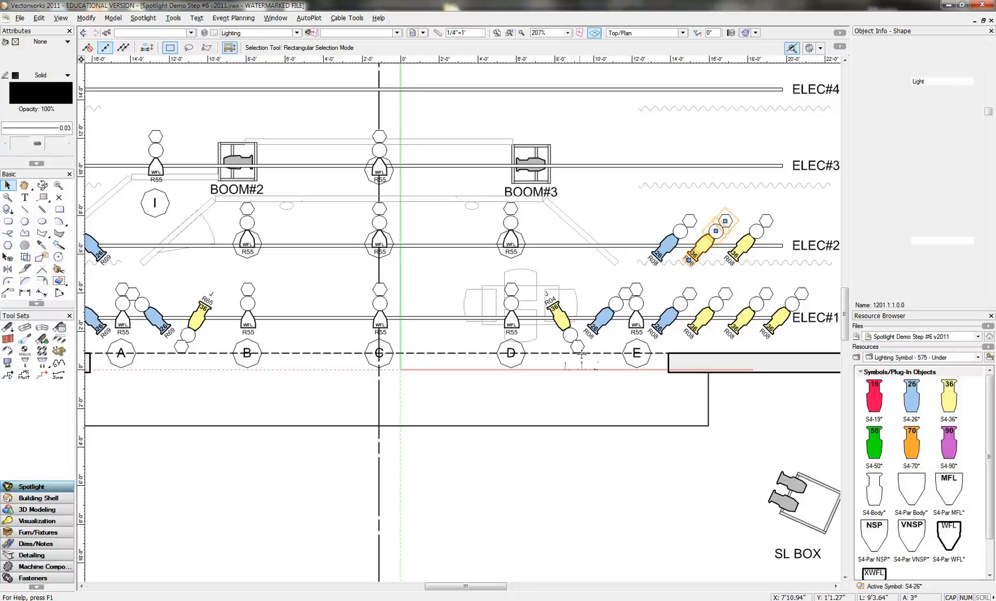
pyautogui.moveTo(467, 585); pyautogui.dragTo(462, 586)
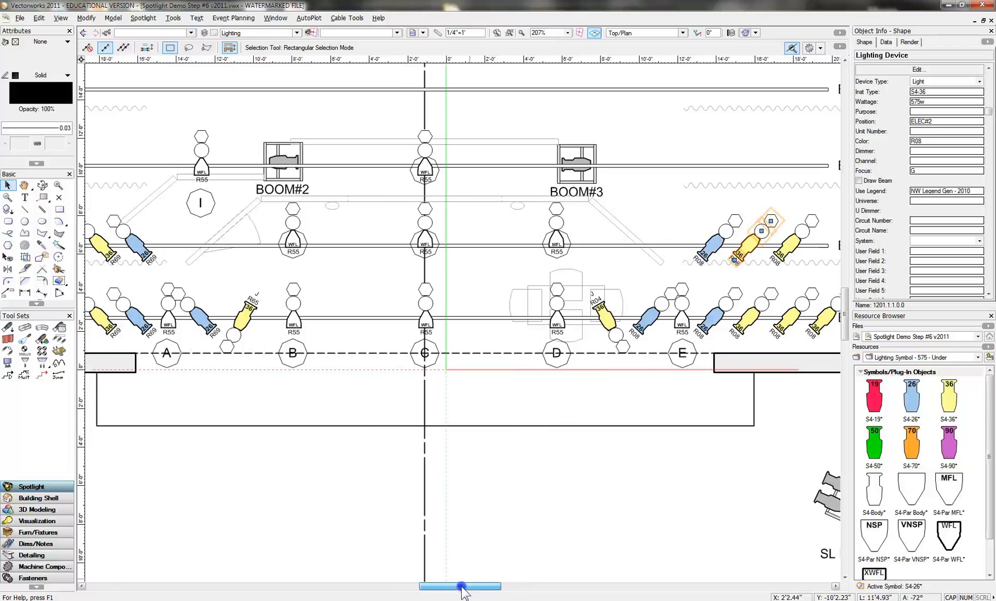
pyautogui.keyDown('shift'); pyautogui.click(99, 243); pyautogui.keyUp('shift')
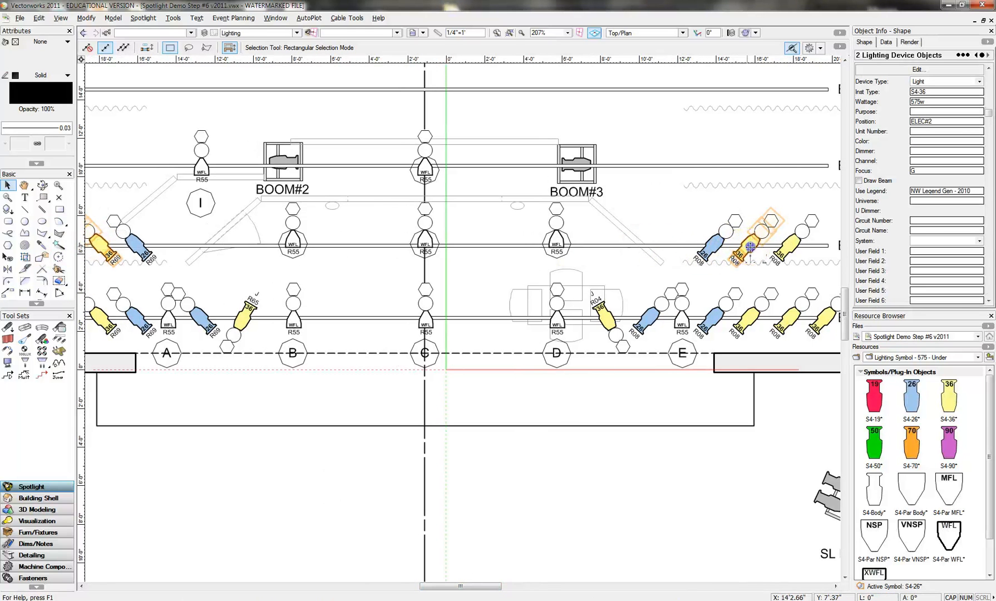
pyautogui.moveTo(751, 245); pyautogui.dragTo(755, 163)
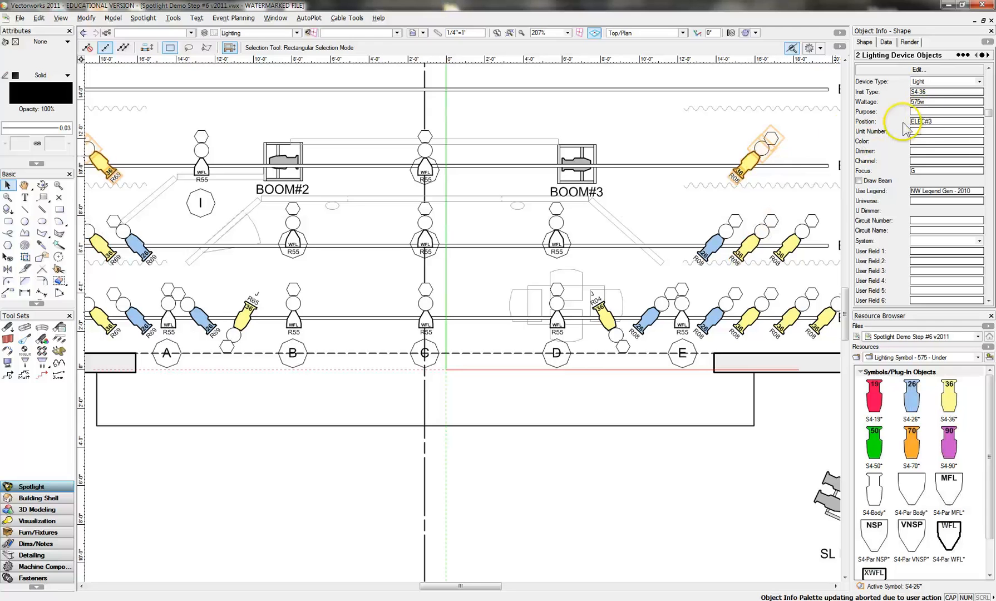
# - Set the focus of the two copied S4-36 side lights on ELEC#3 to J and dismiss the e-mail notification
pyautogui.click(915, 170)
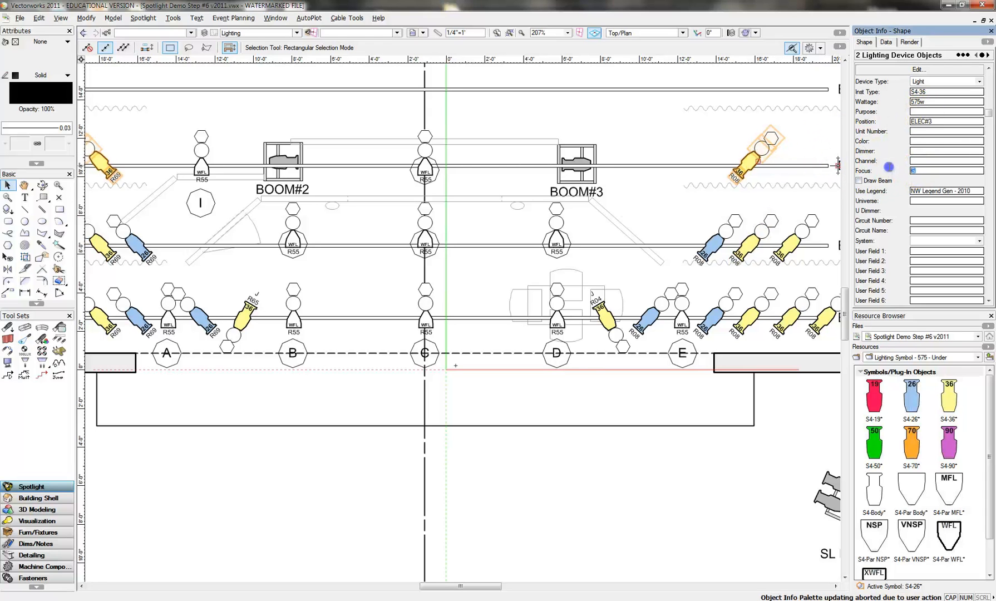
pyautogui.write('J')
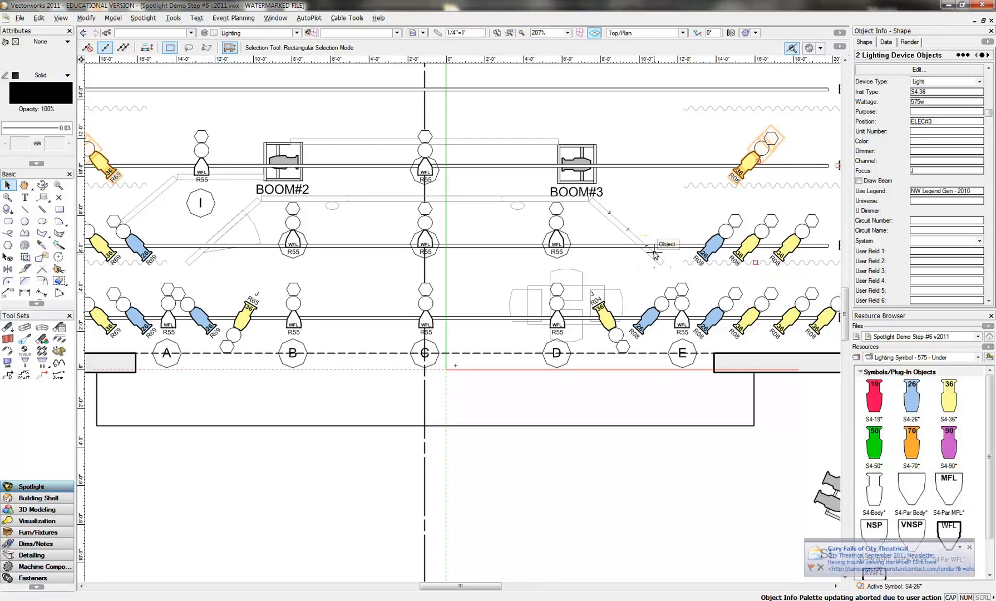
pyautogui.click(821, 568)
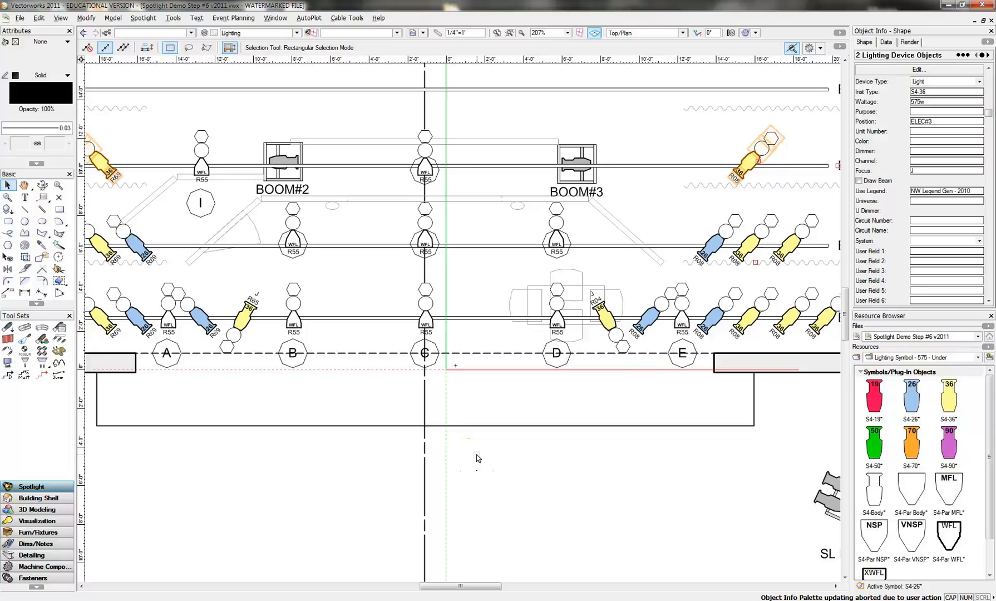
pyautogui.click(470, 462)
pyautogui.click(497, 32)
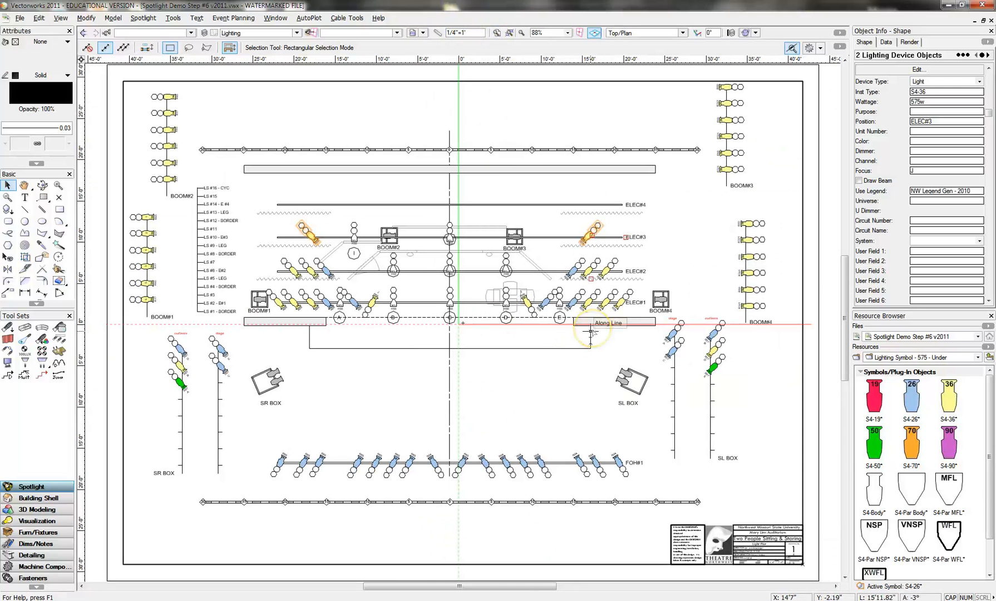